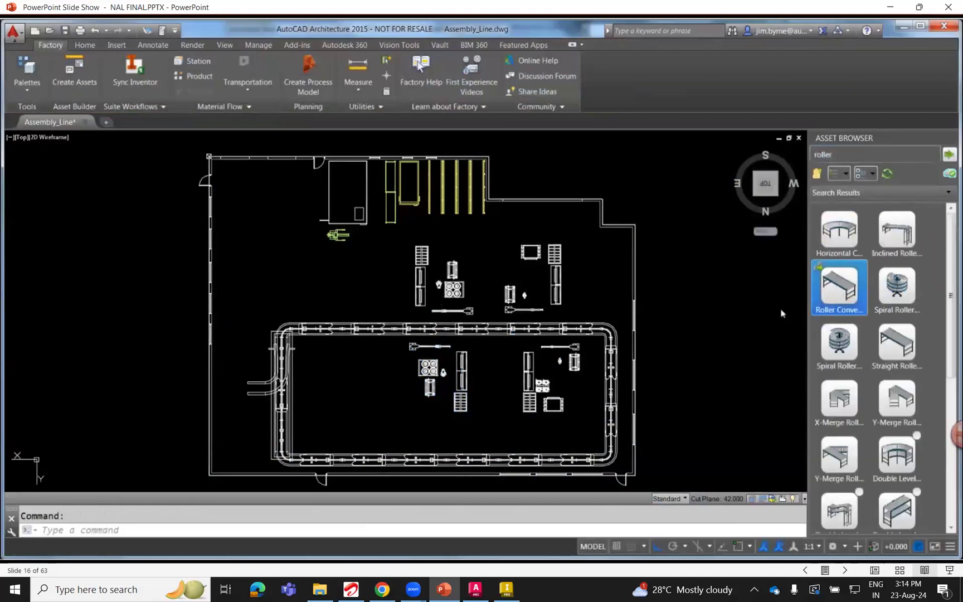
Open the TimeLiner for the assembly line model and review its scheduled tasks and Gantt chart.
mouse_move(945, 254)
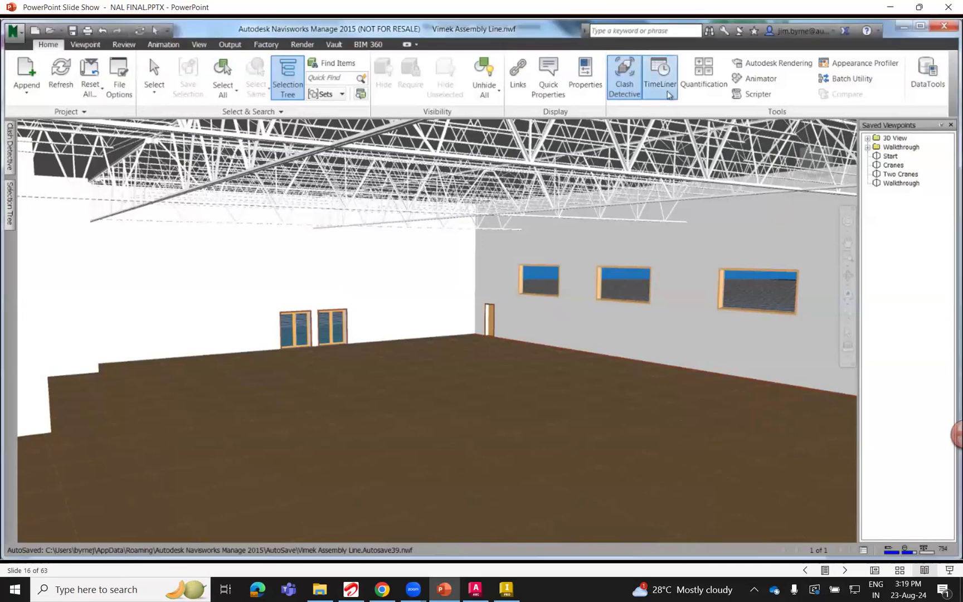
click(669, 95)
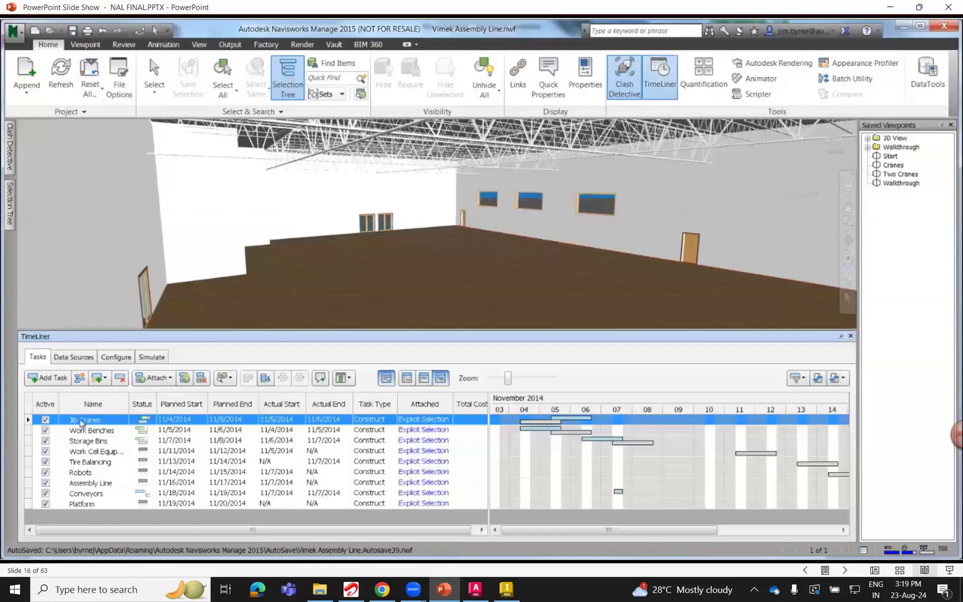
click(70, 440)
click(74, 453)
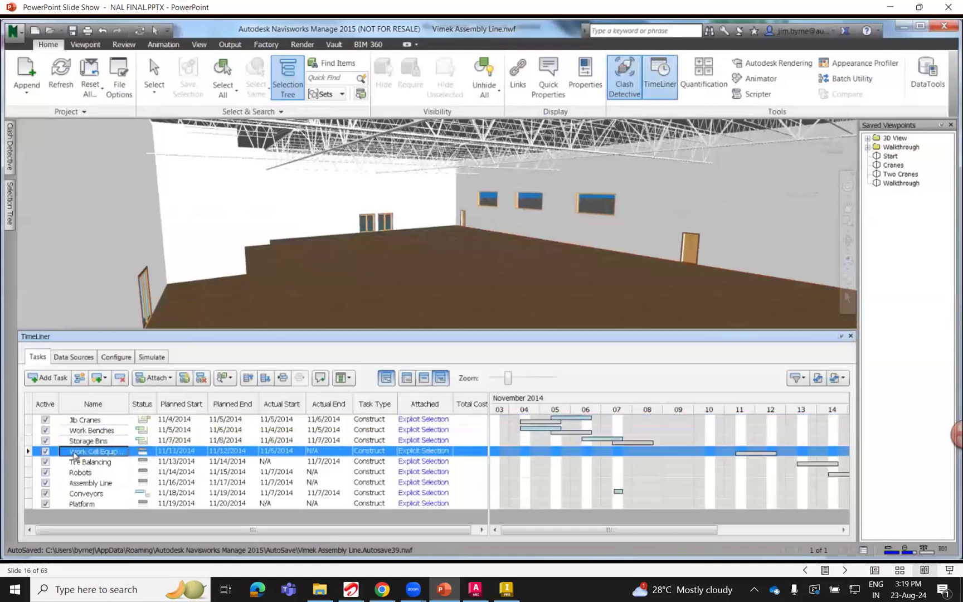
drag(507, 530, 512, 530)
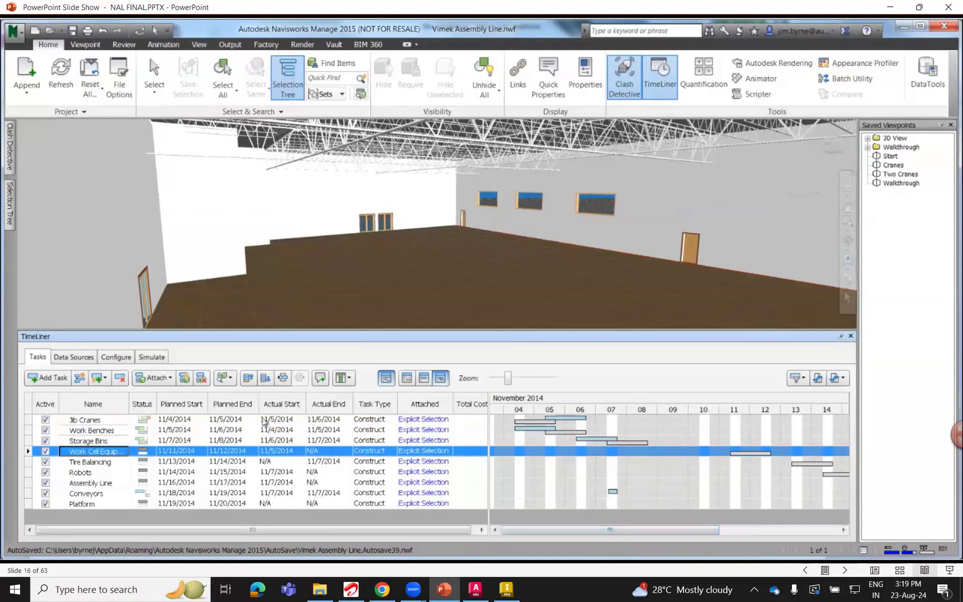
Play the TimeLiner construction simulation and recall the saved Walkthrough viewpoint.
click(150, 358)
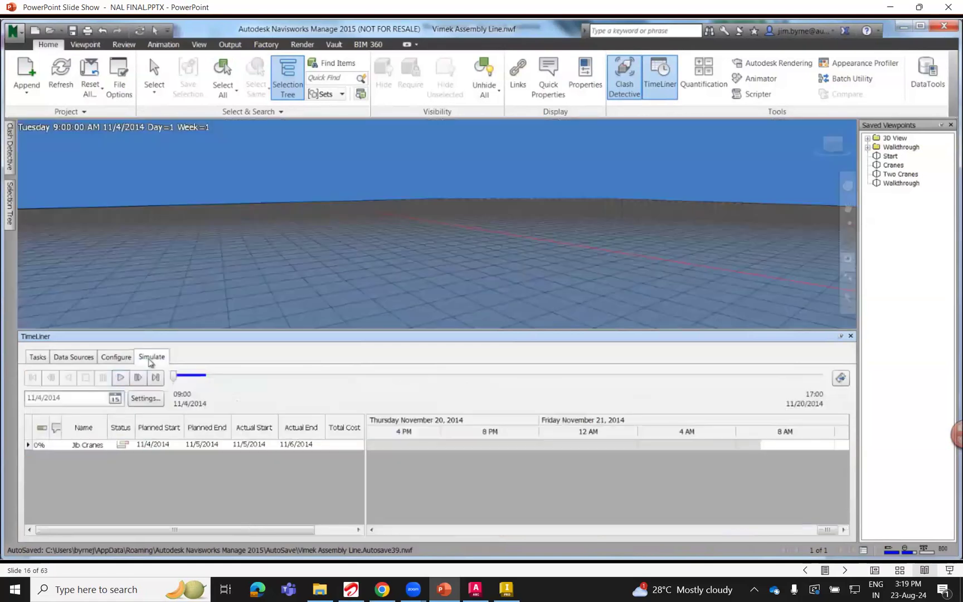
click(122, 378)
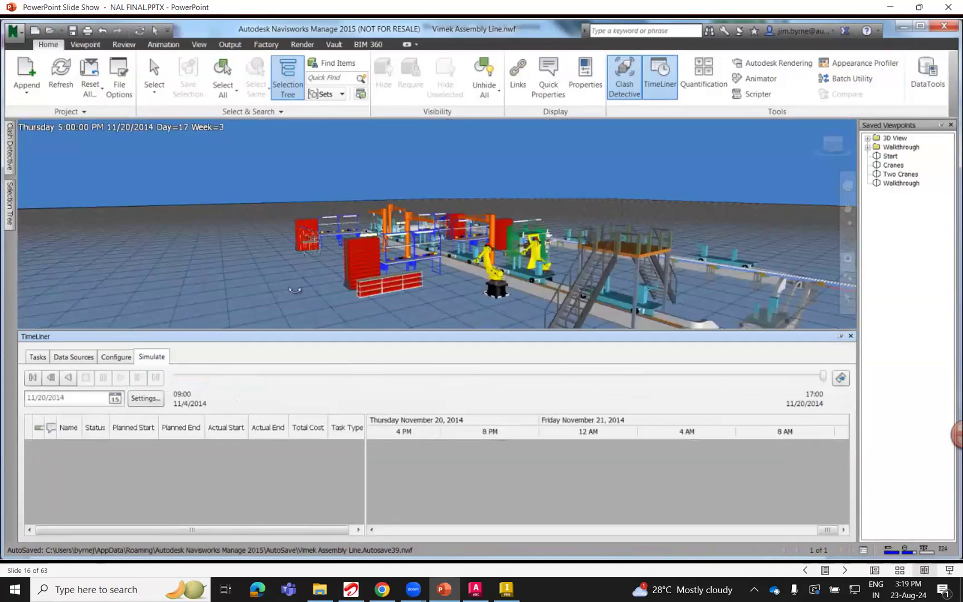
click(889, 184)
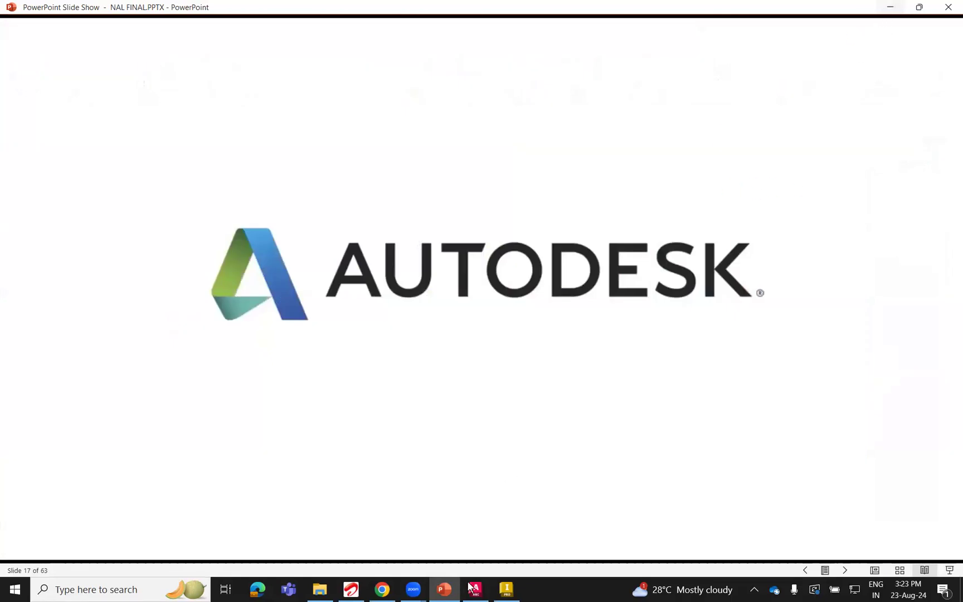
click(448, 594)
click(446, 592)
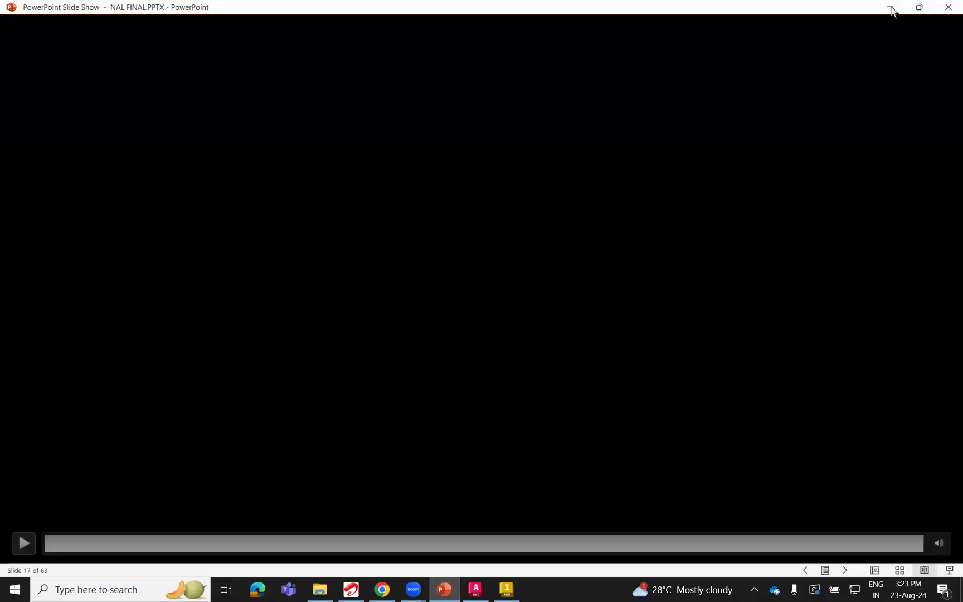
scroll(641, 195, up, 16)
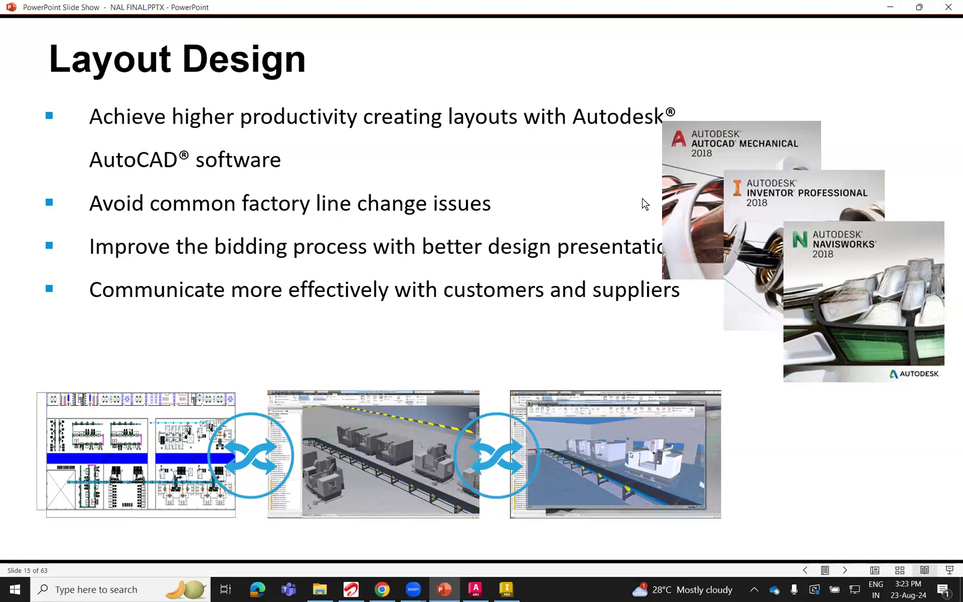
scroll(643, 200, down, 2)
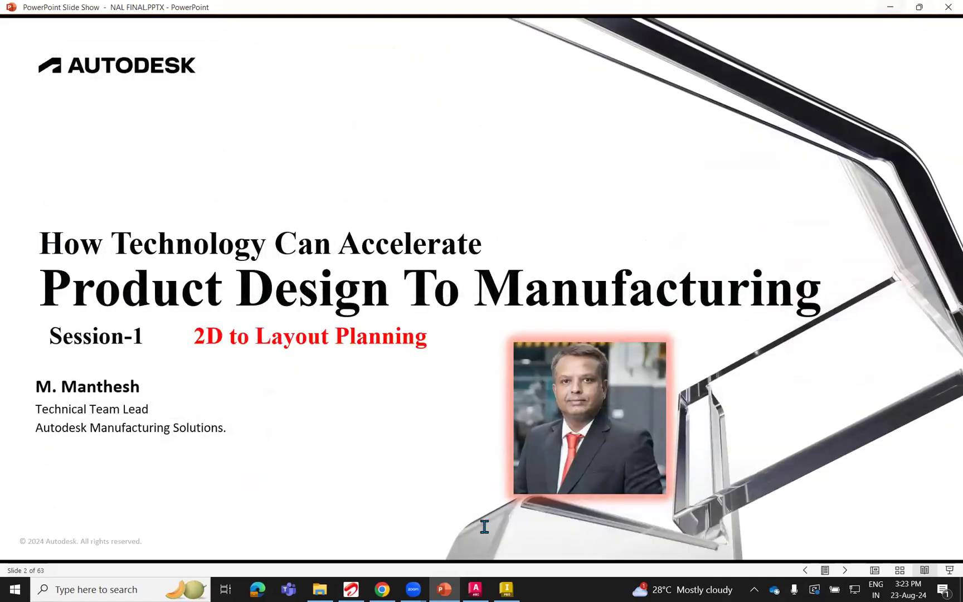
Switch to AutoCAD Architecture to look over its Home and Factory tools, and view the Factory layout templates in Inventor.
key(alt+Tab)
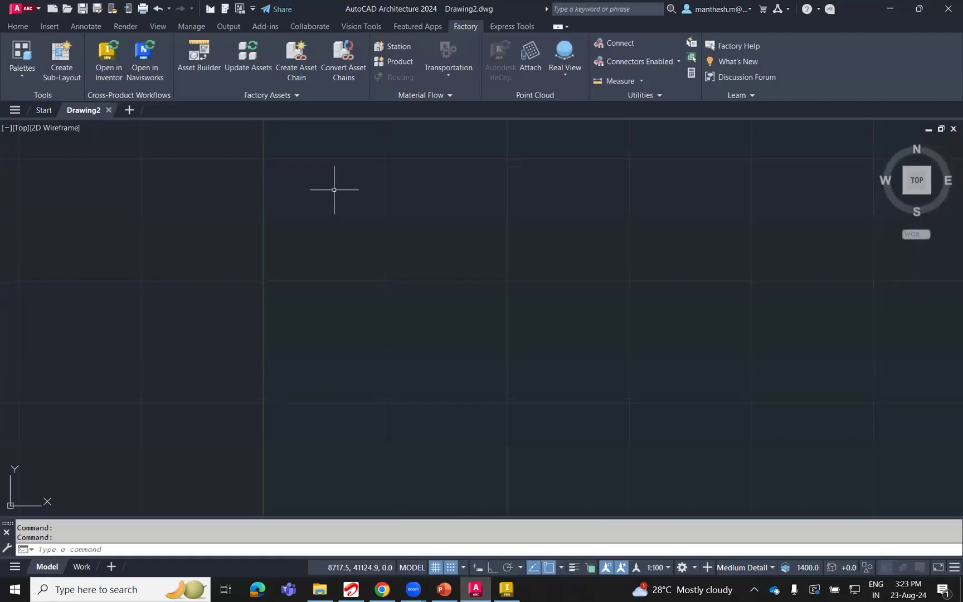
click(18, 25)
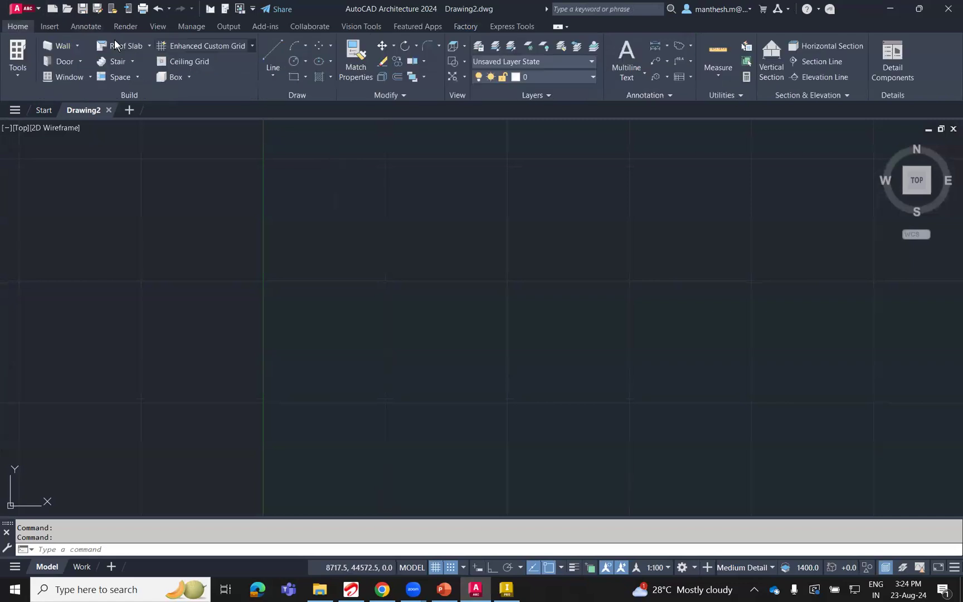
click(470, 25)
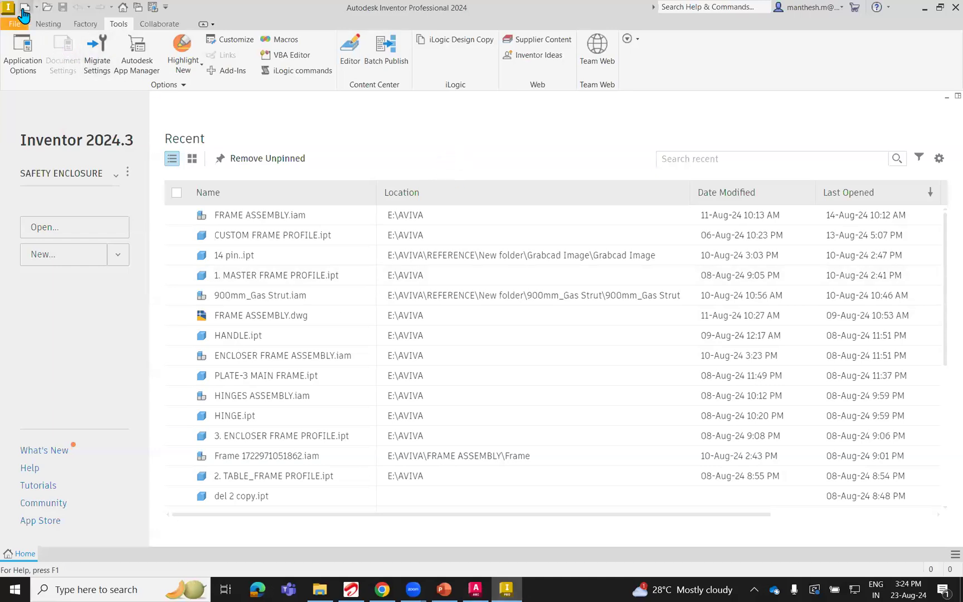
key(ctrl+n)
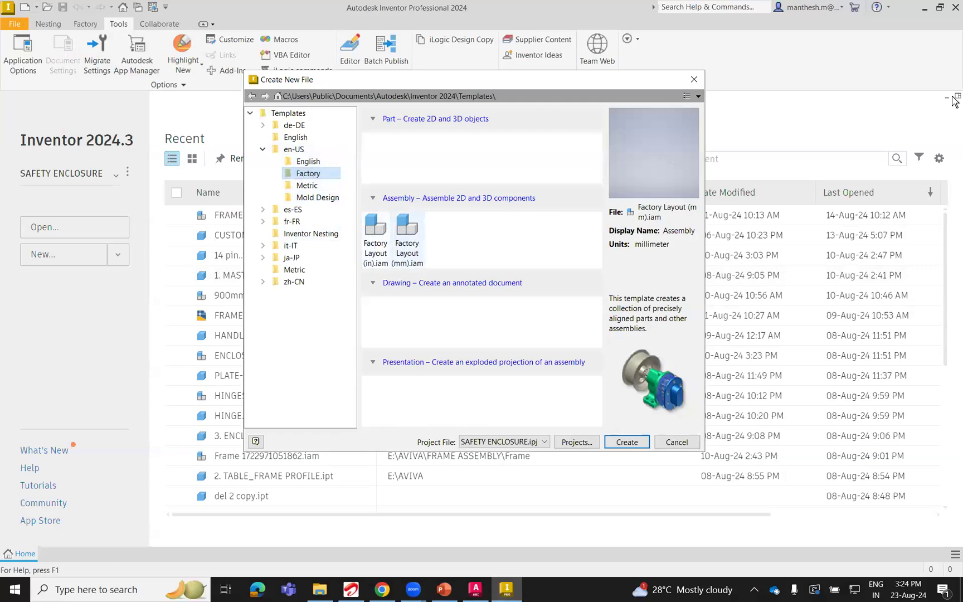
click(695, 82)
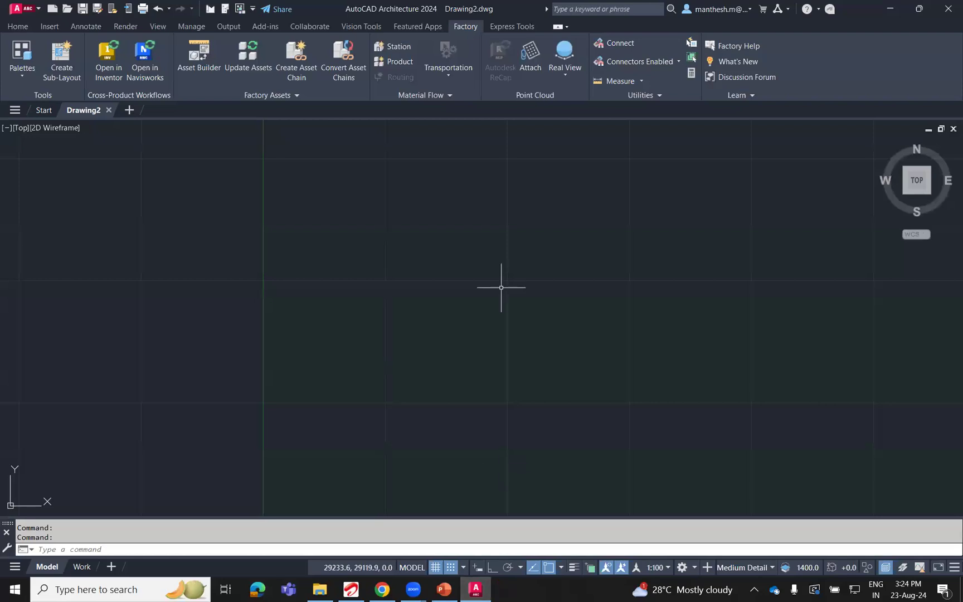
With Ortho on, draw the building's west wall 15000 long, running north in the Standard style.
click(23, 26)
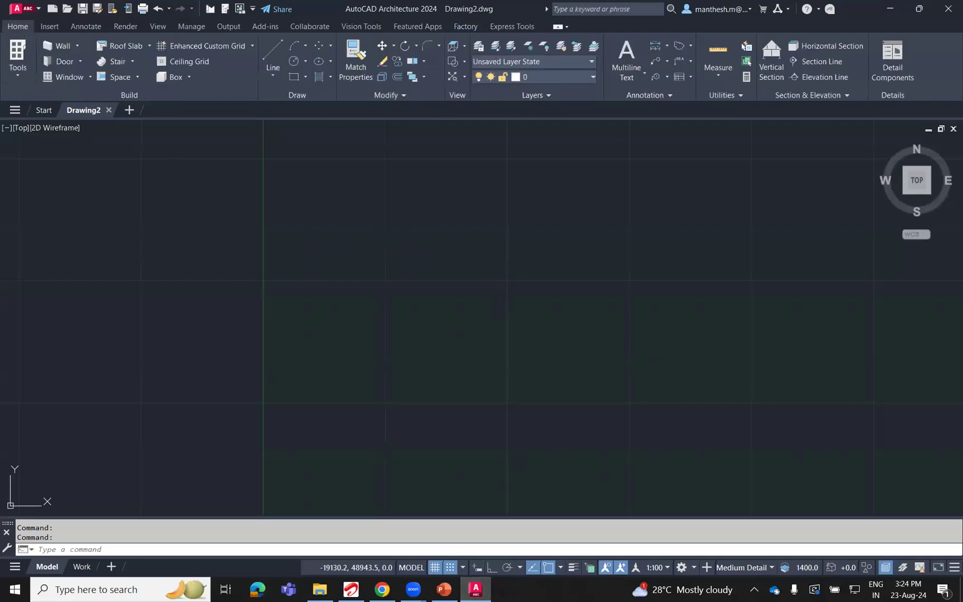
click(61, 47)
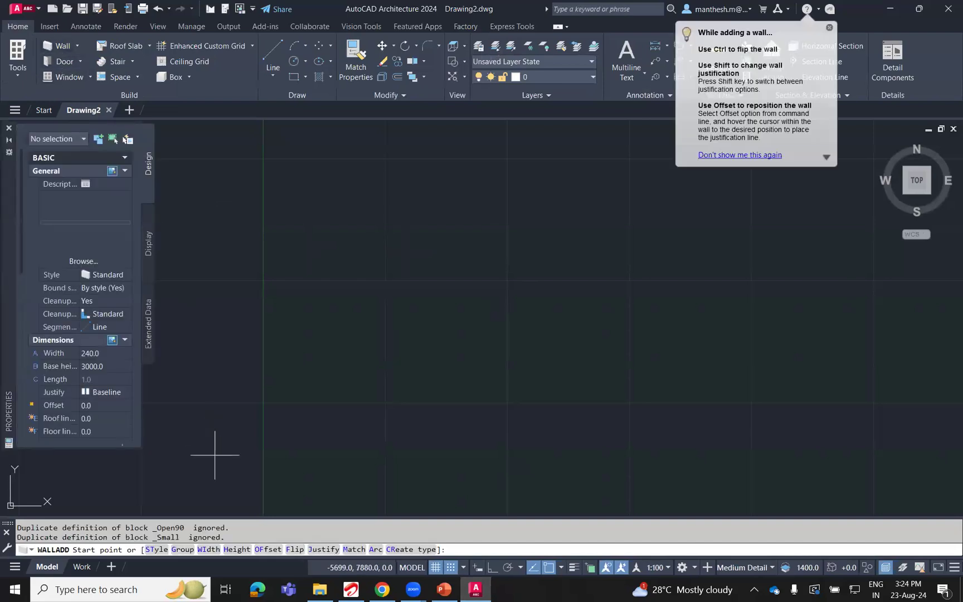
scroll(224, 398, up, 6)
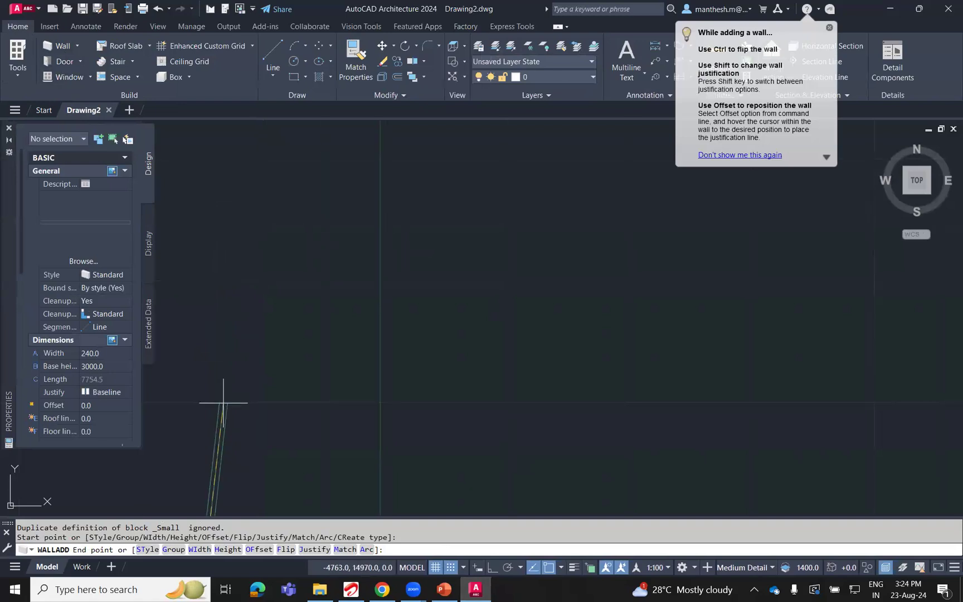
middle_drag(226, 308, 228, 284)
click(492, 567)
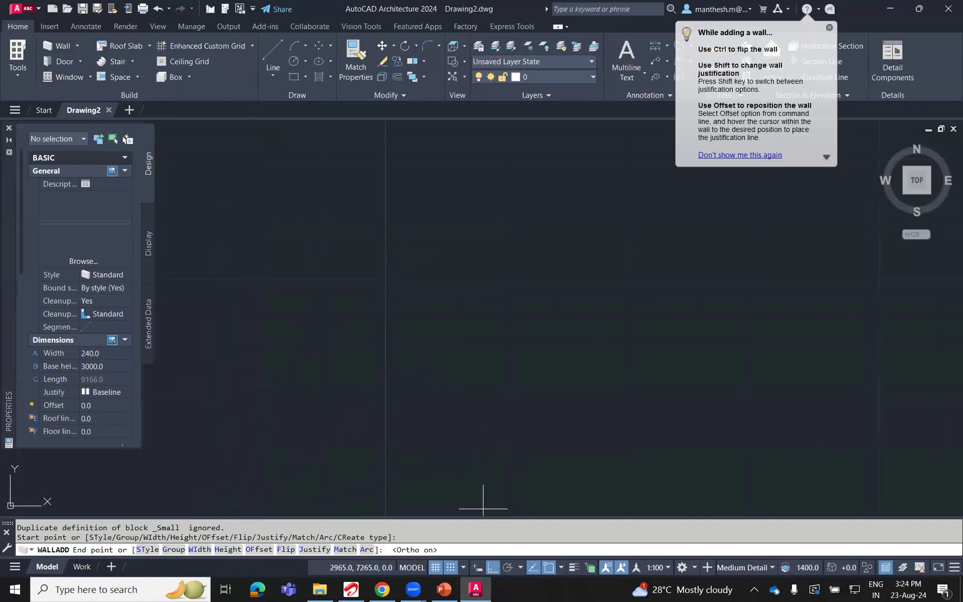
scroll(268, 252, up, 2)
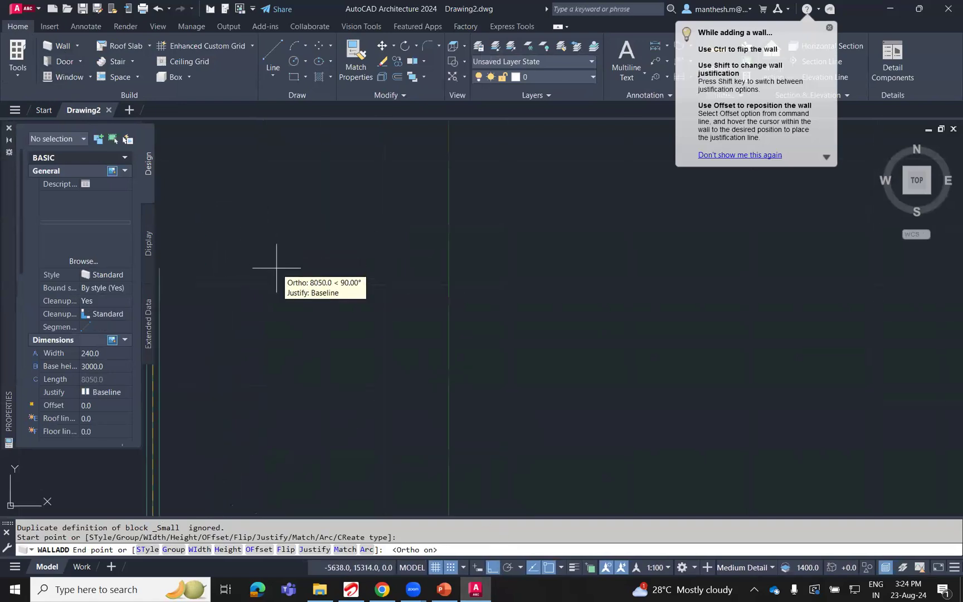
scroll(277, 259, down, 6)
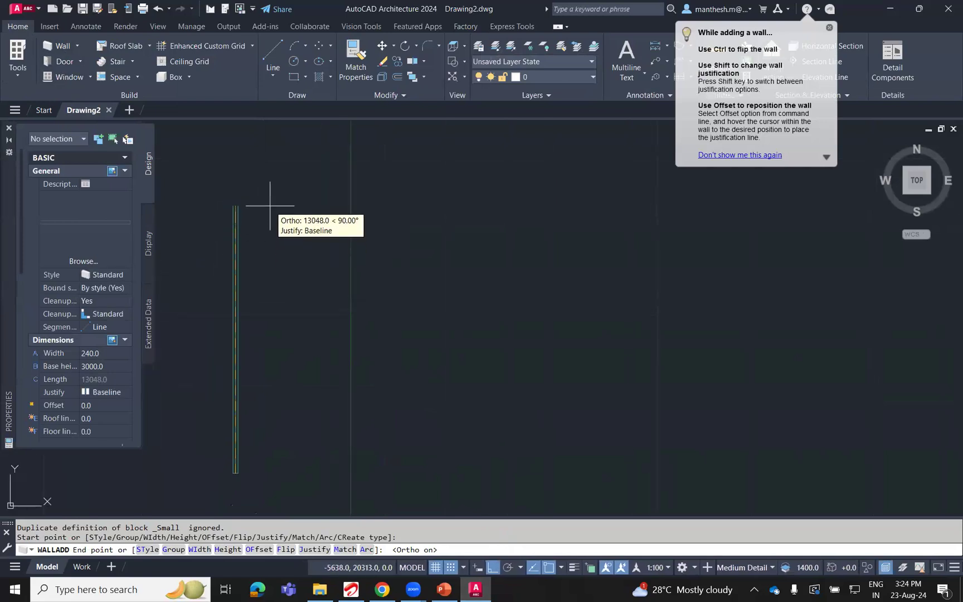
text(15000)
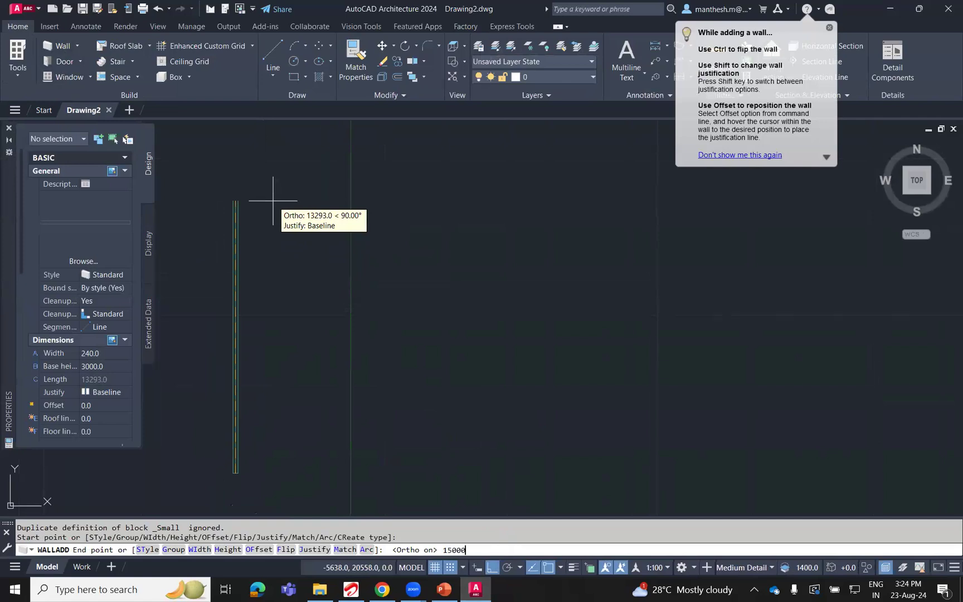
key(Return)
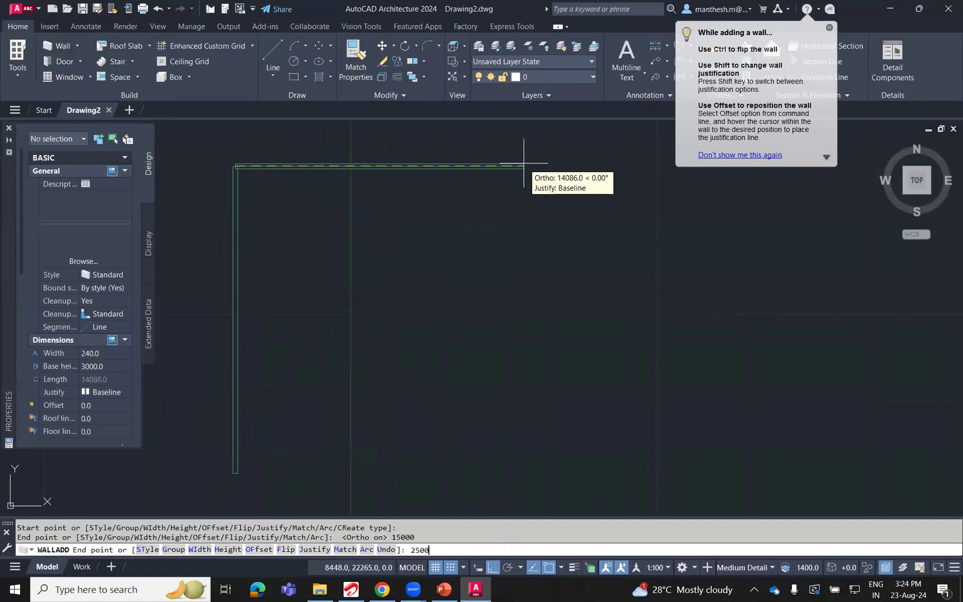
Continue with a 25000 long north wall and an east wall running south to just beyond the west wall's lower end.
text(25000)
key(Return)
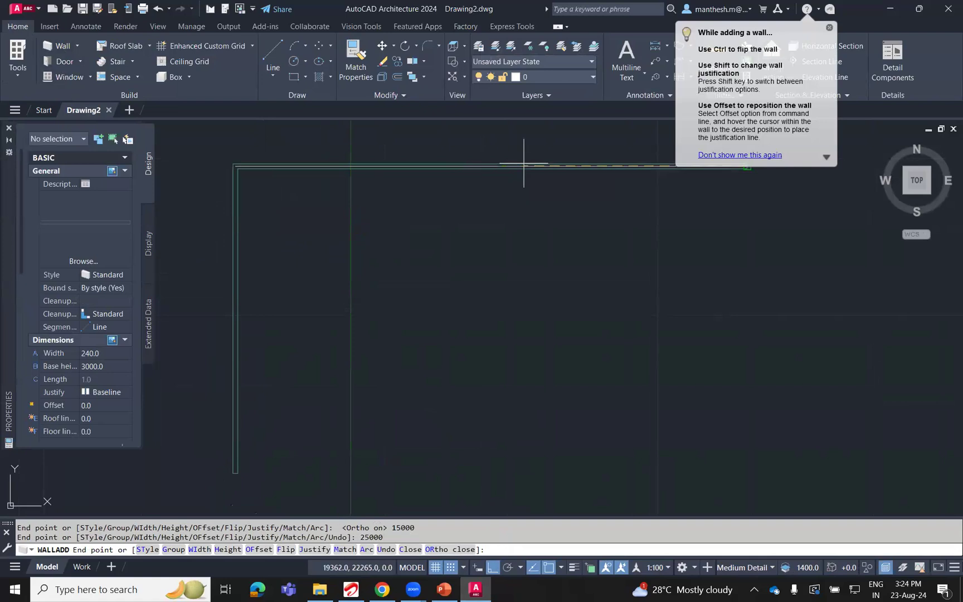
middle_drag(705, 413, 710, 309)
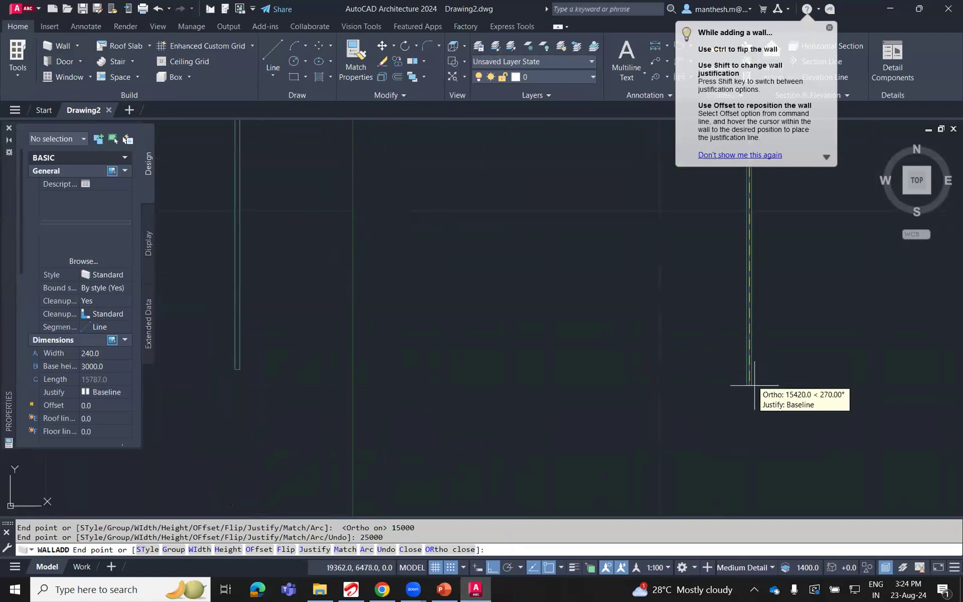
click(754, 389)
key(Escape)
Draw the south wall about 27700 long from the west wall's lower end eastward, crossing beyond the east wall.
key(Return)
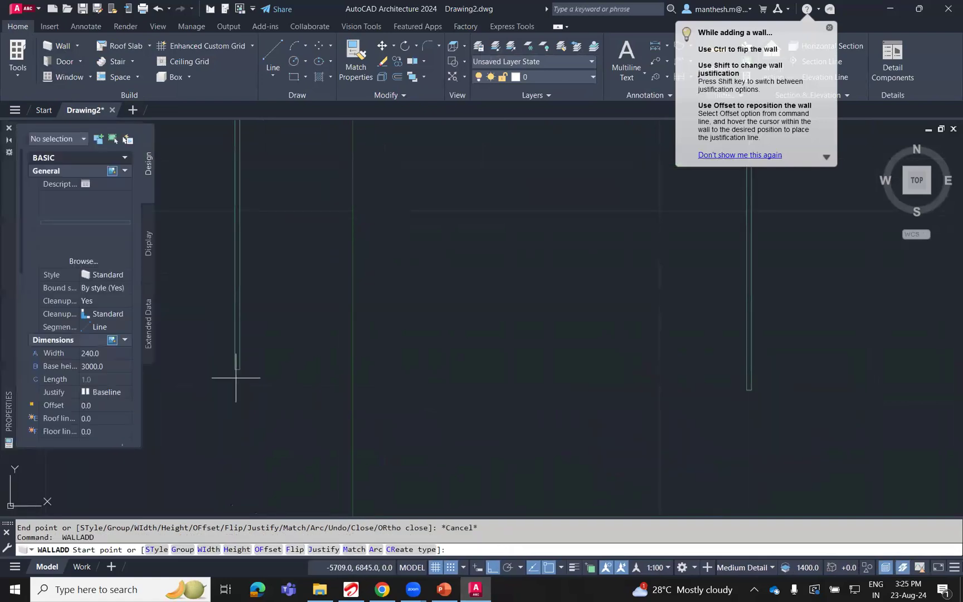
click(238, 368)
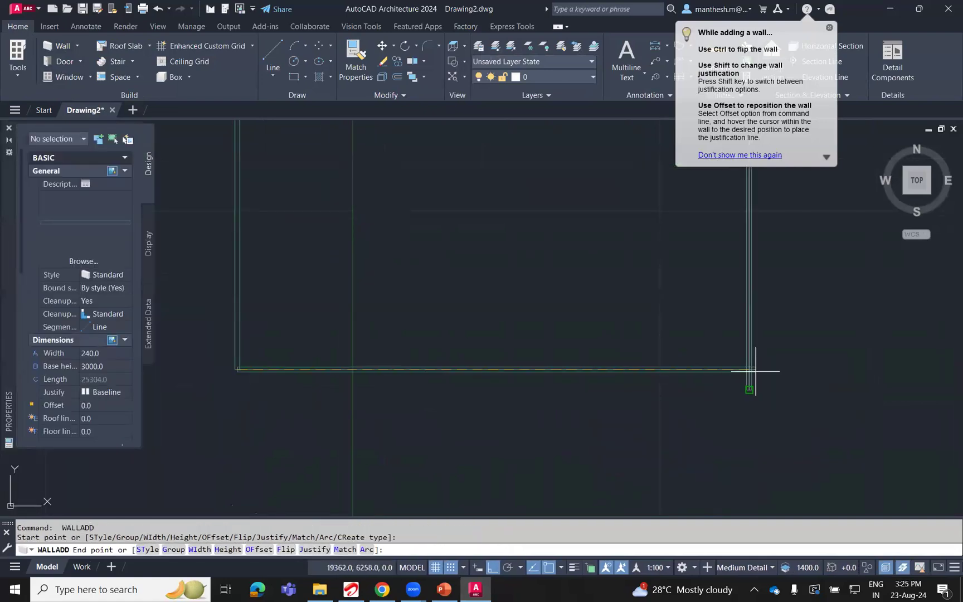
click(796, 377)
key(Escape)
Trim the overhanging ends of the south and east walls at the building's southeast corner.
scroll(780, 379, up, 7)
scroll(780, 378, up, 2)
text(tr)
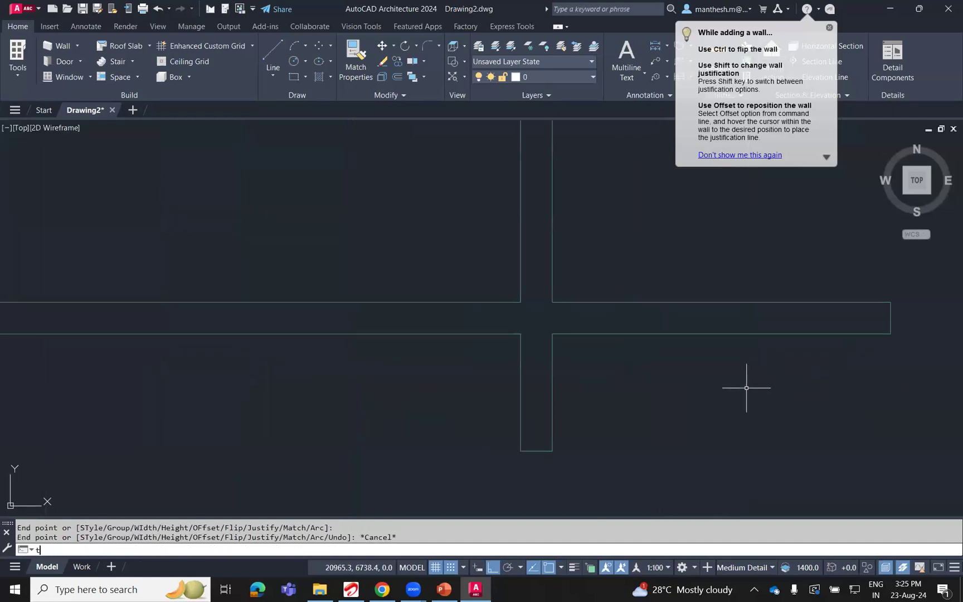
key(Return)
click(721, 334)
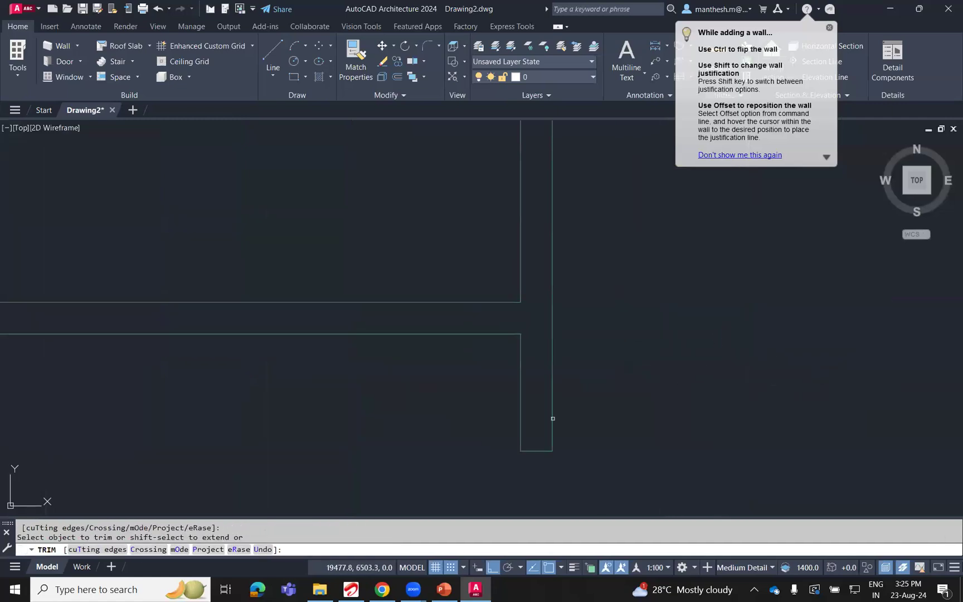
key(Return)
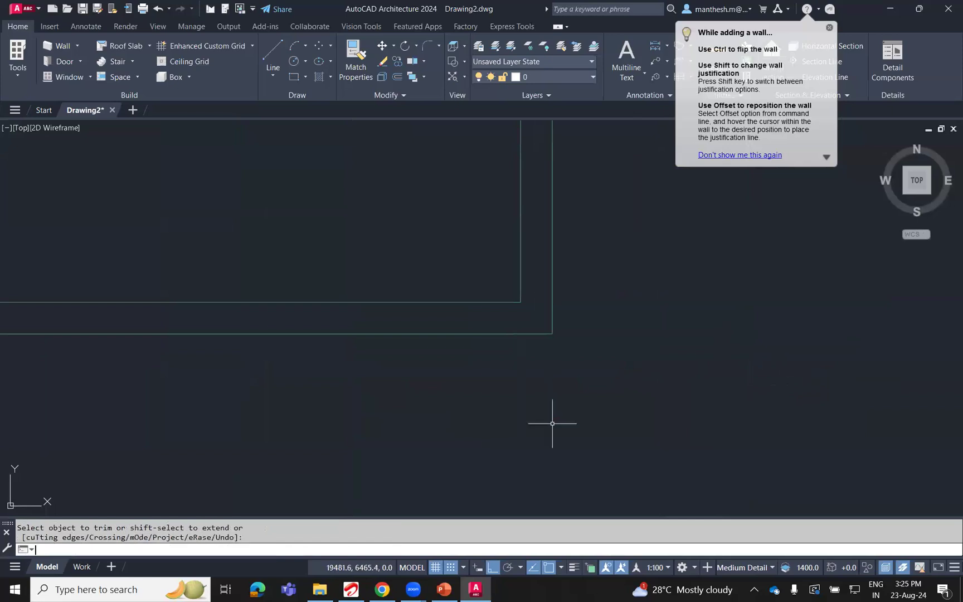
Insert one Standard door, 1010 wide and 2000 high, in the south wall near its west end.
scroll(557, 433, down, 10)
scroll(558, 433, down, 1)
scroll(450, 445, up, 2)
scroll(471, 359, up, 2)
scroll(470, 362, down, 1)
mouse_move(471, 366)
middle_down()
mouse_move(473, 374)
mouse_move(420, 393)
middle_up()
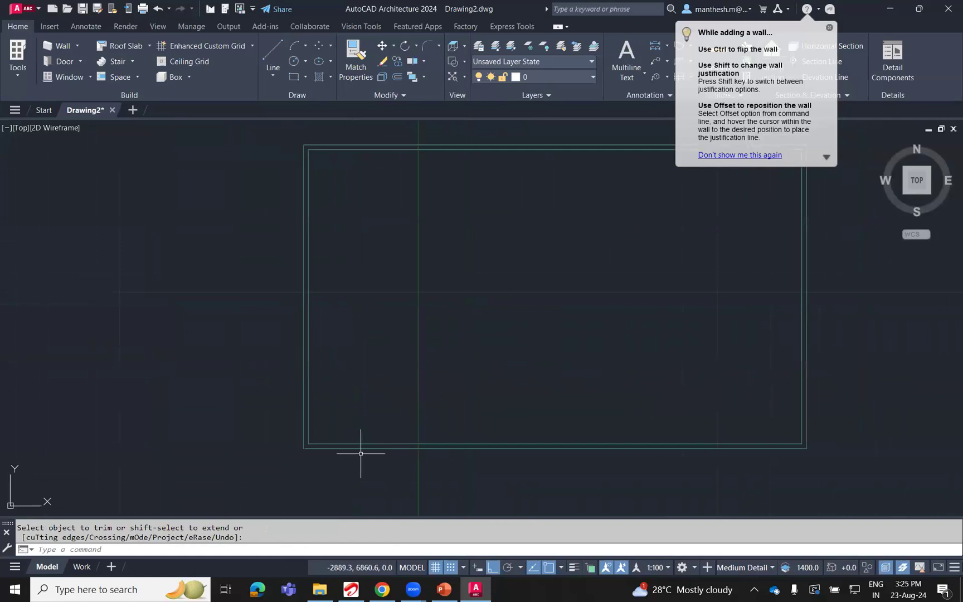
click(49, 60)
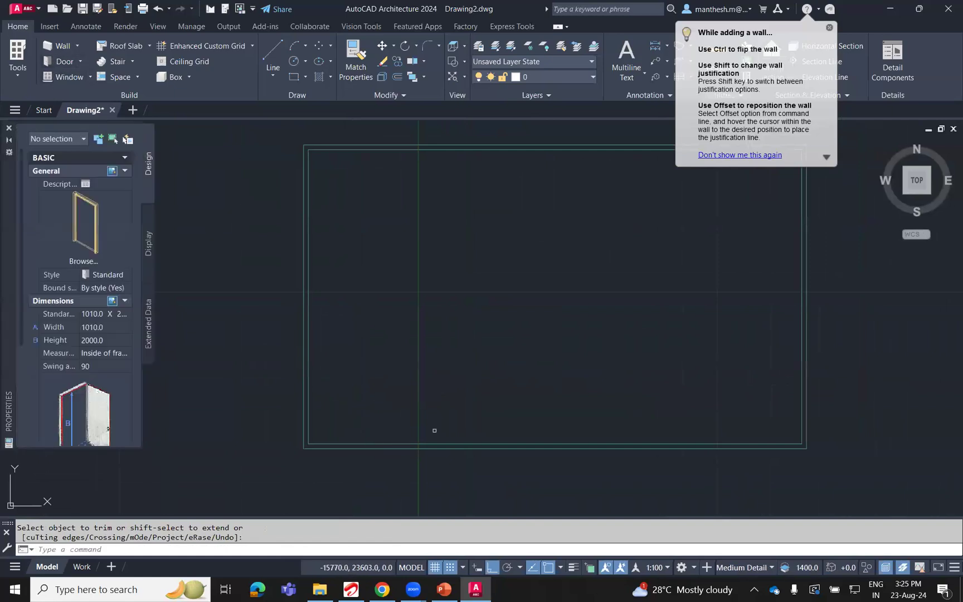
click(361, 443)
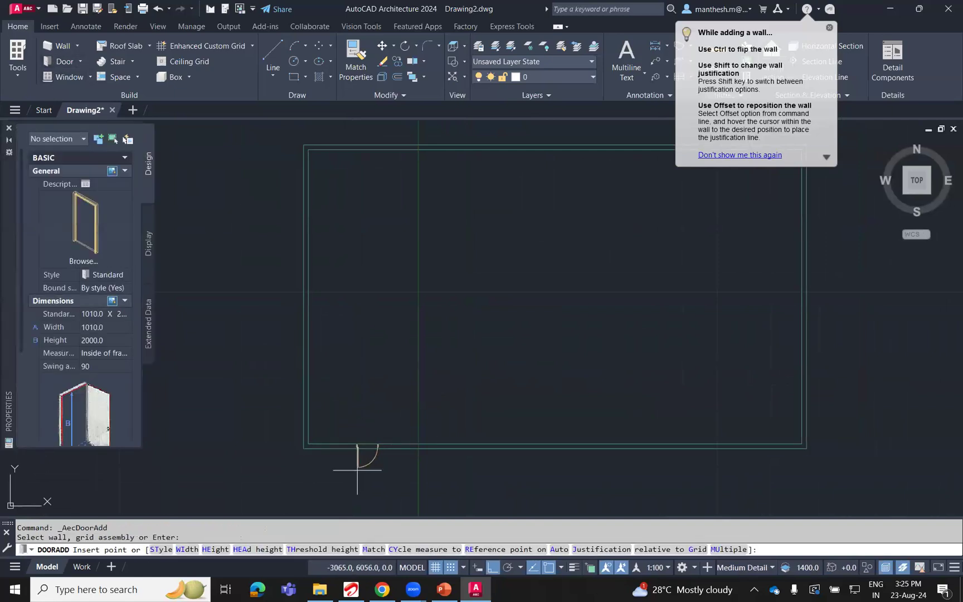
click(332, 471)
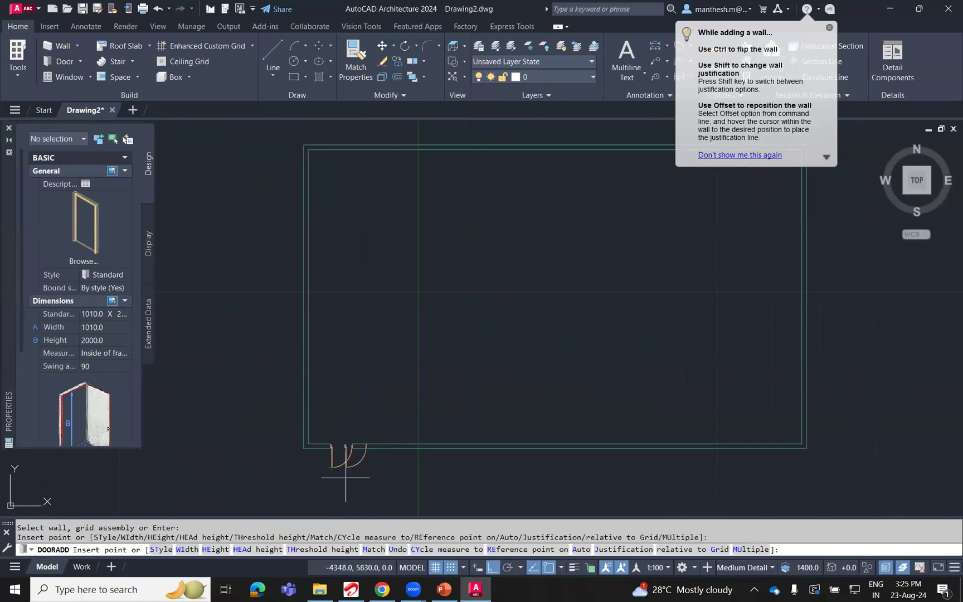
key(Return)
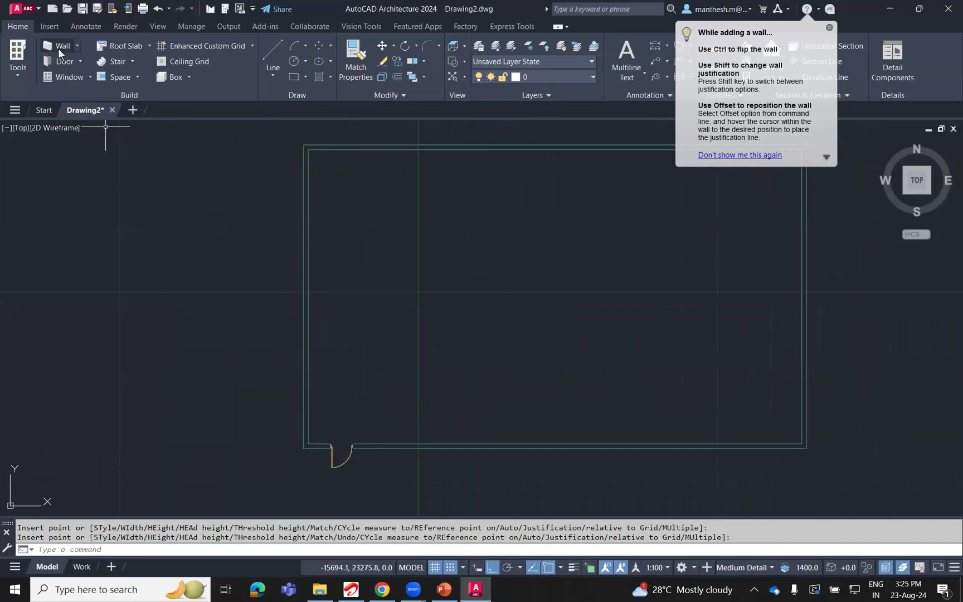
Insert seven Standard windows, 1010 wide and 1510 high, along the south wall between the door and the east wall.
click(69, 77)
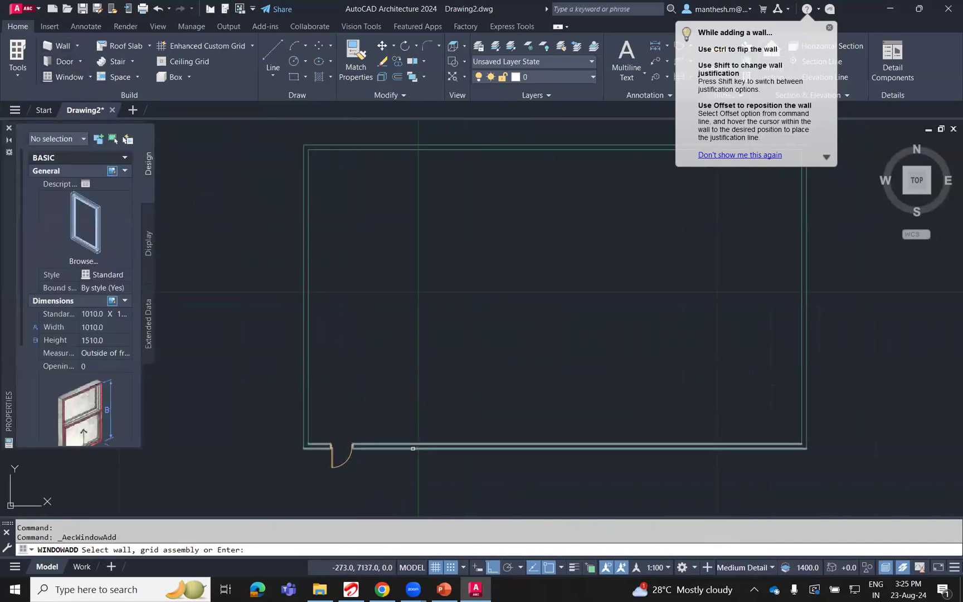
click(390, 472)
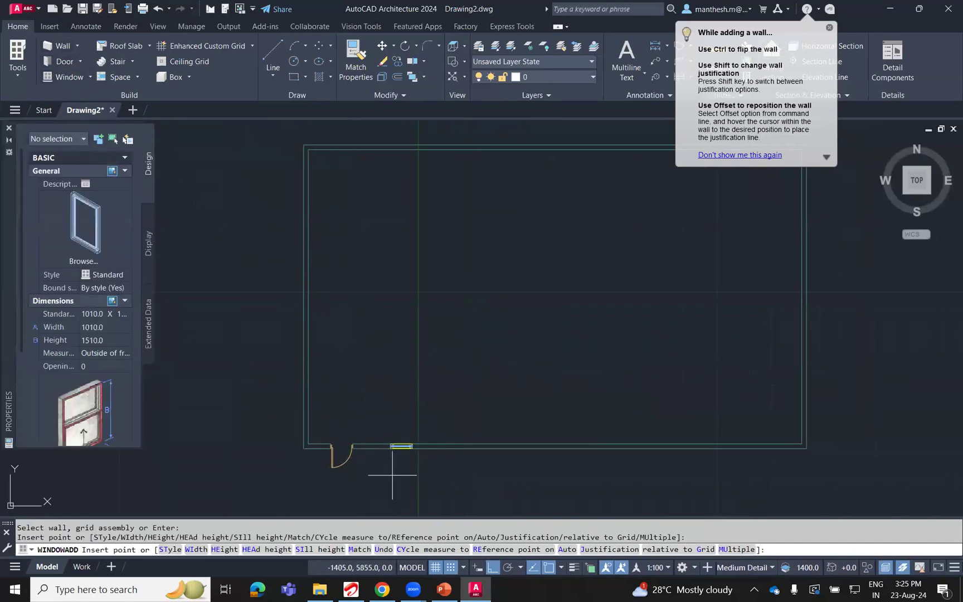
click(502, 496)
click(555, 497)
click(593, 488)
click(658, 485)
click(745, 482)
key(Return)
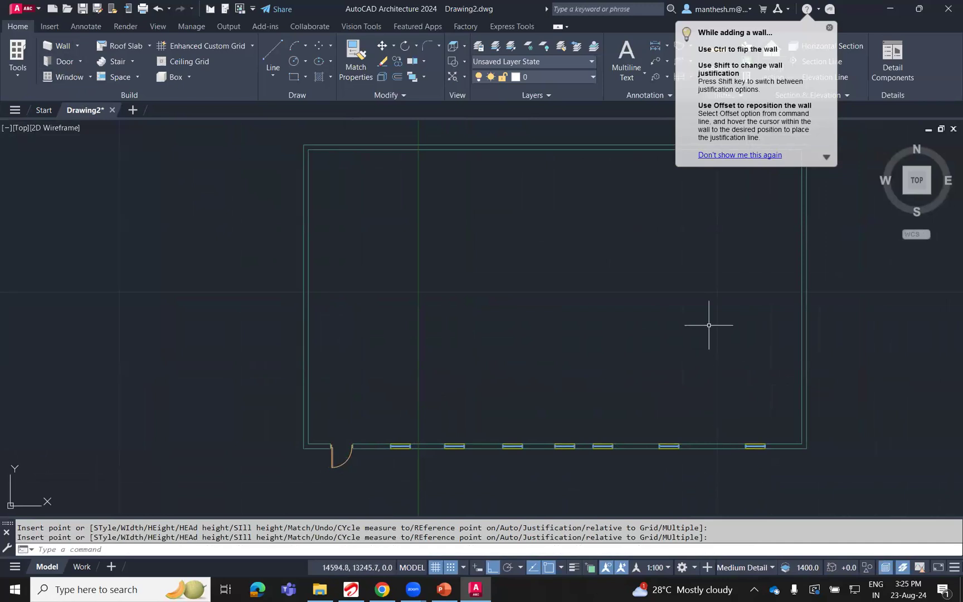
Insert four Standard windows, 1010 wide and 1510 high, in the north wall and two in the west wall.
middle_drag(707, 322, 587, 389)
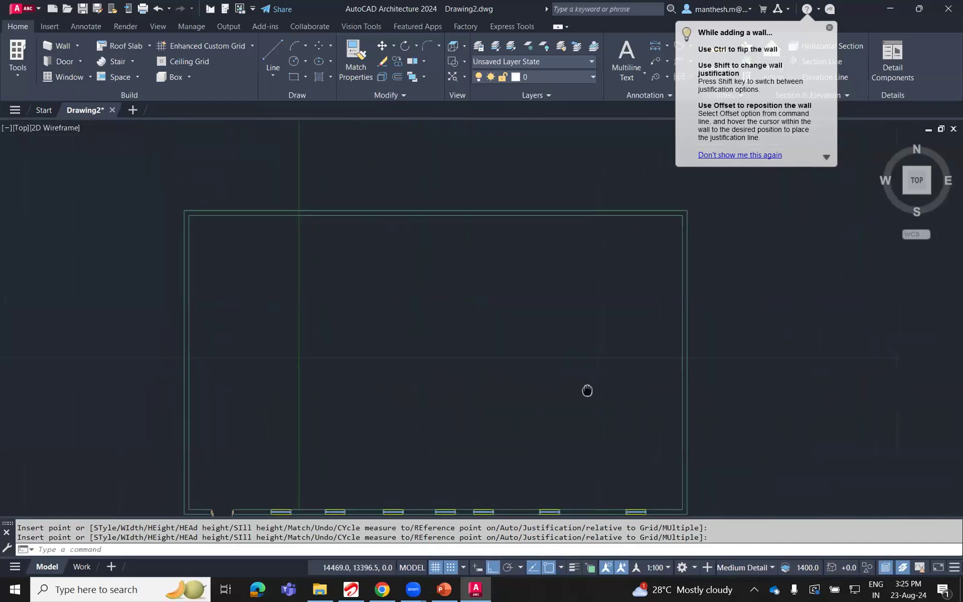
click(68, 75)
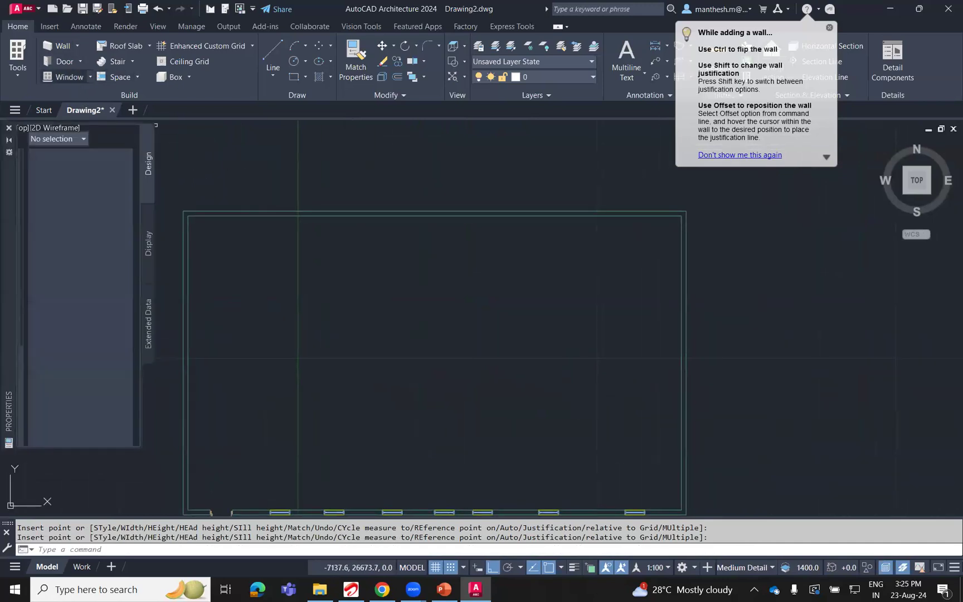
click(595, 215)
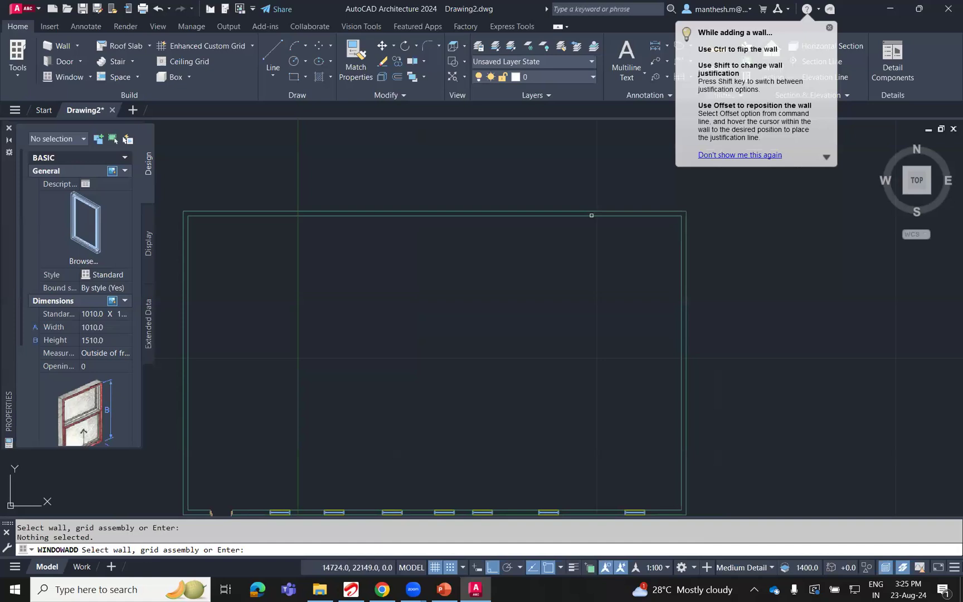
click(582, 214)
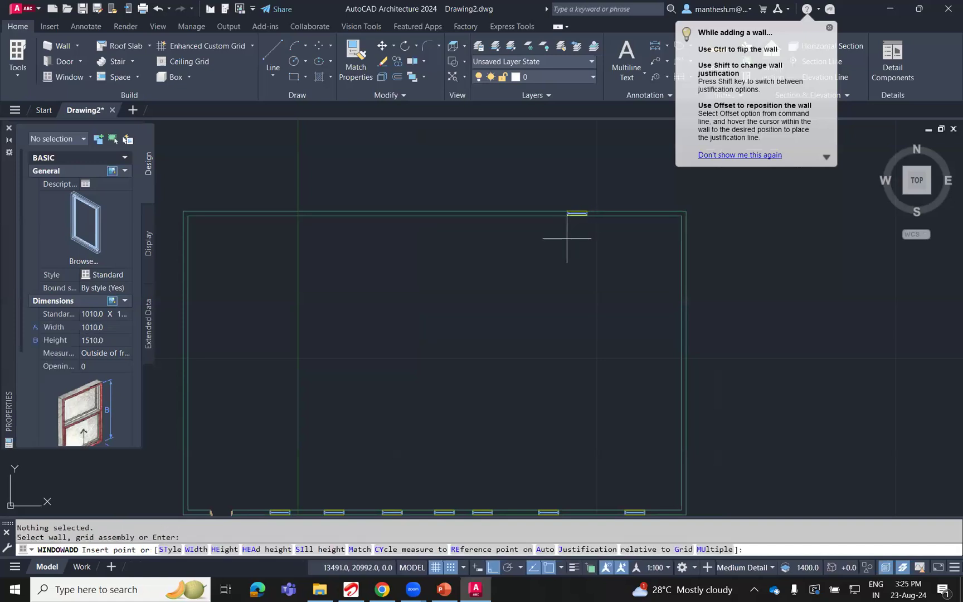
click(404, 254)
middle_drag(229, 351, 290, 280)
key(Escape)
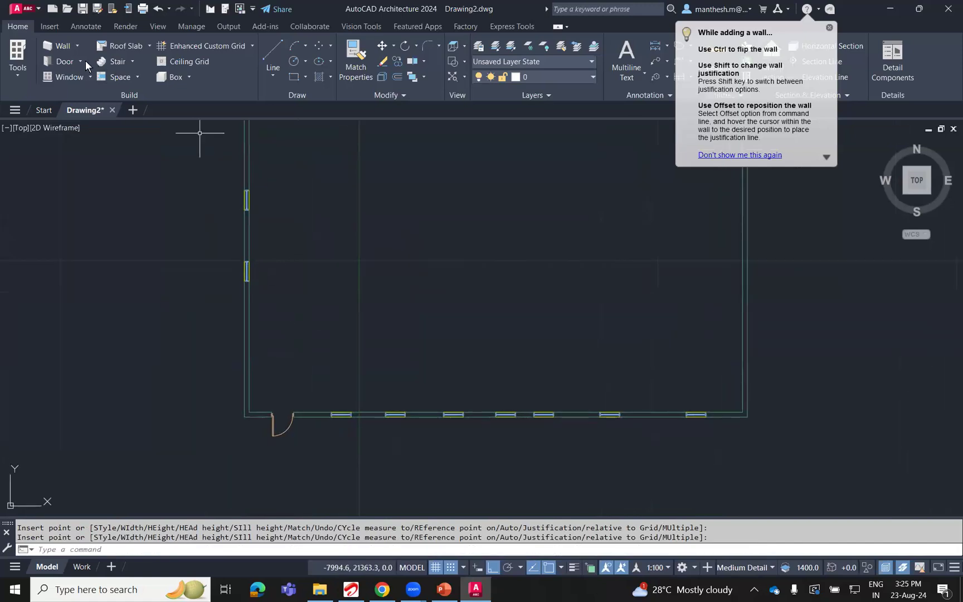
Insert two Standard doors, 1010 wide and 2000 high, in the east wall, one near each end.
click(62, 60)
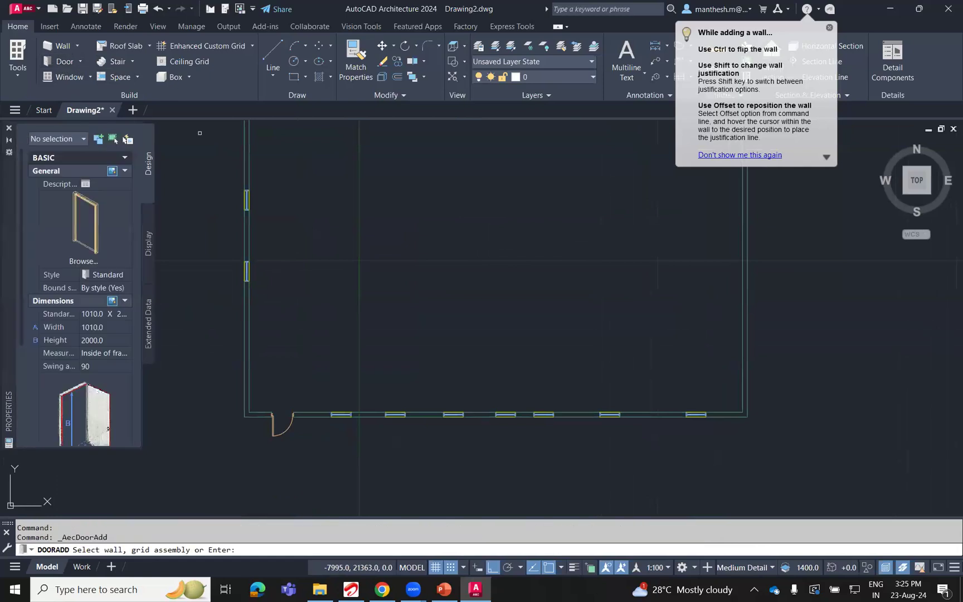
middle_drag(574, 260, 541, 344)
click(712, 233)
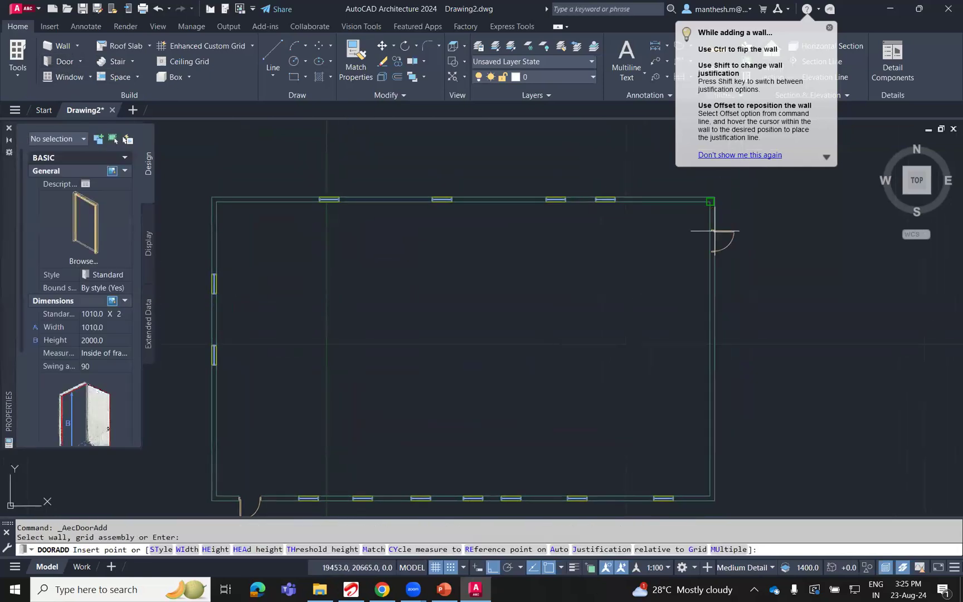
click(738, 242)
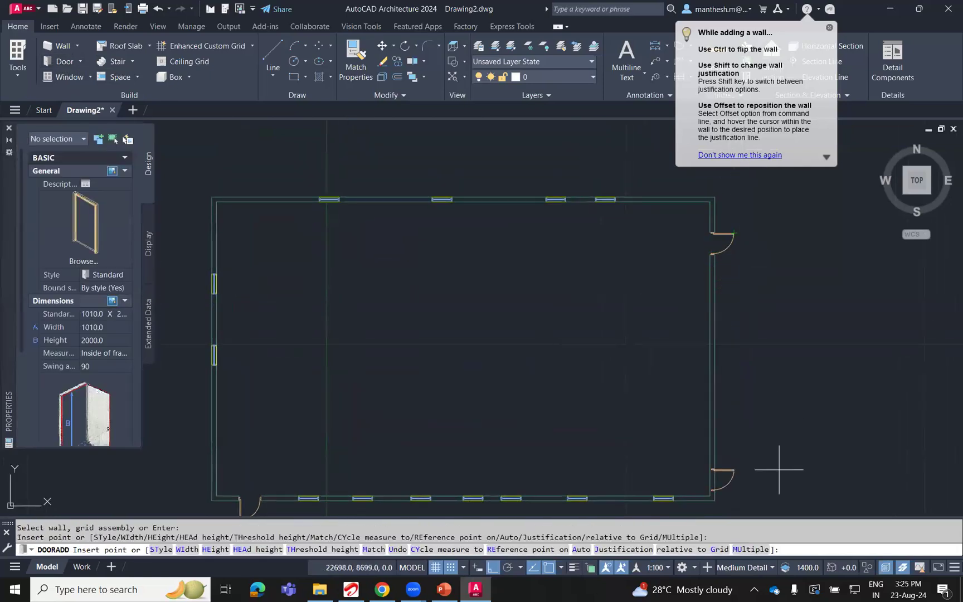
click(778, 448)
key(Return)
Show the building in the southwest isometric view with the Shaded visual style.
scroll(549, 334, down, 4)
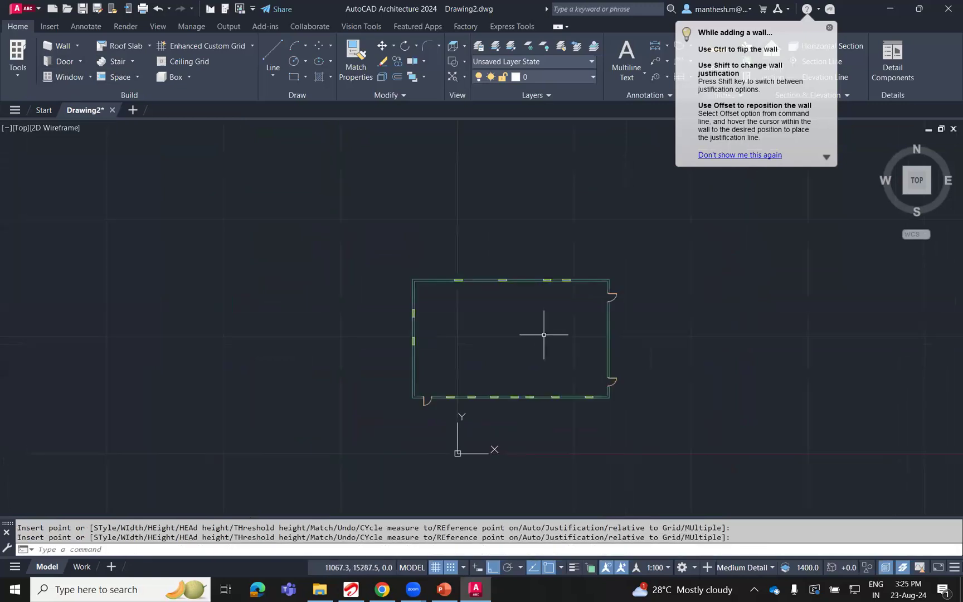
scroll(552, 343, up, 4)
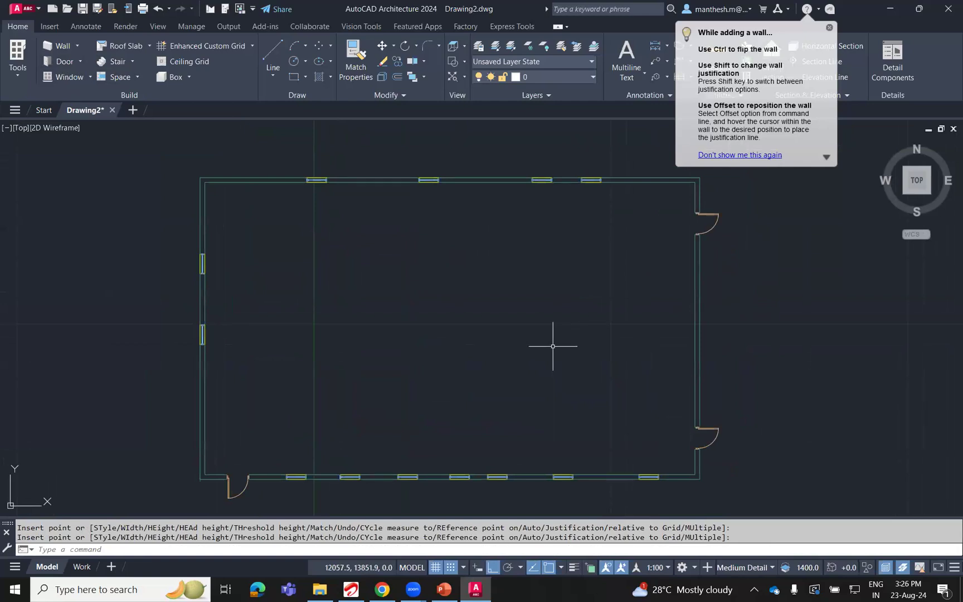
click(903, 195)
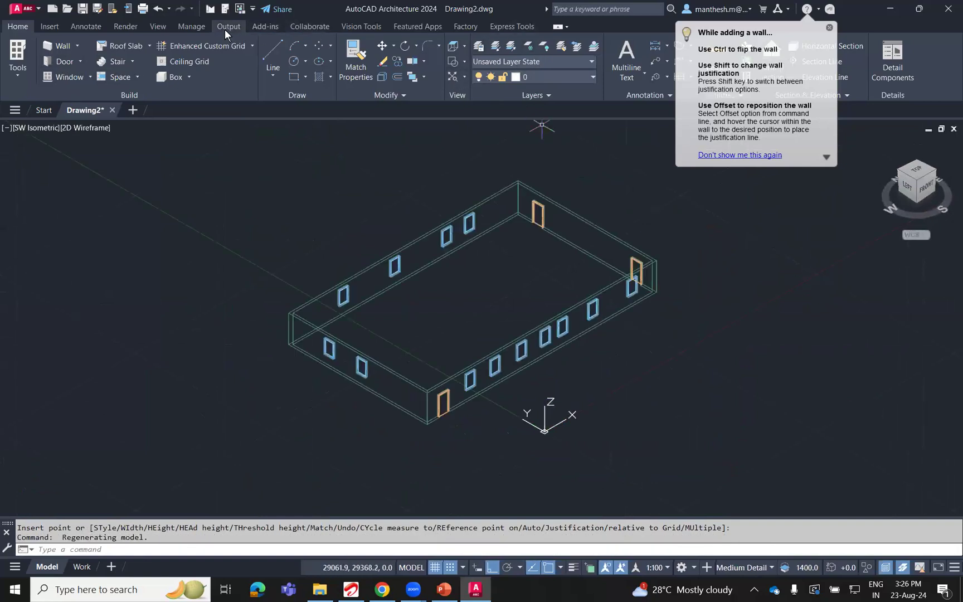
click(158, 27)
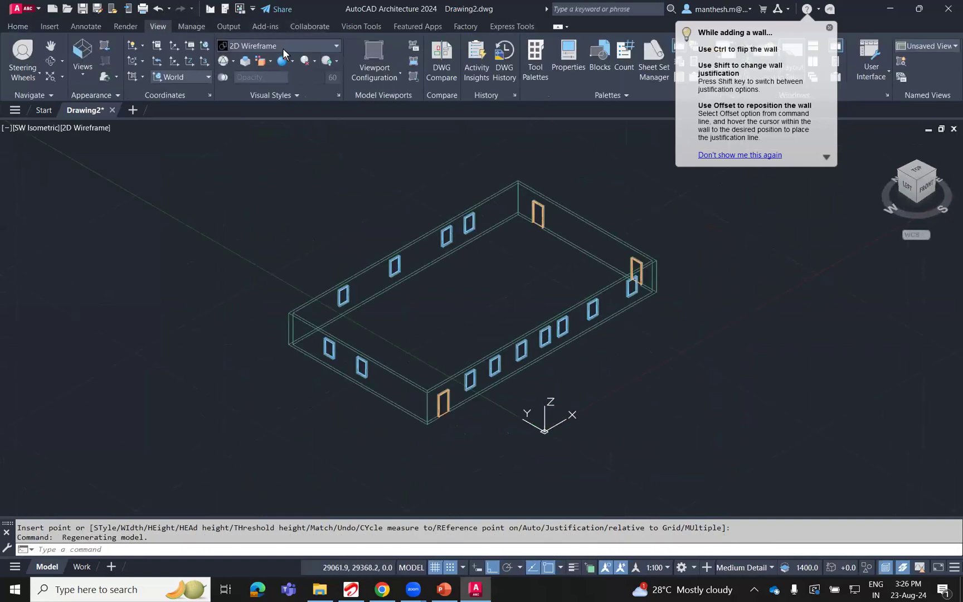
click(283, 49)
click(241, 122)
scroll(417, 378, down, 4)
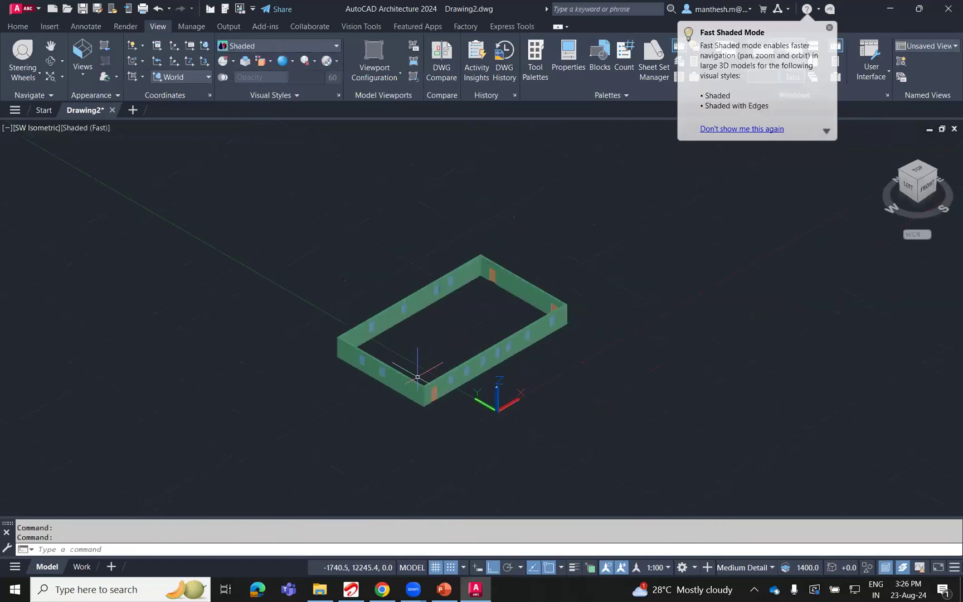
scroll(418, 377, up, 8)
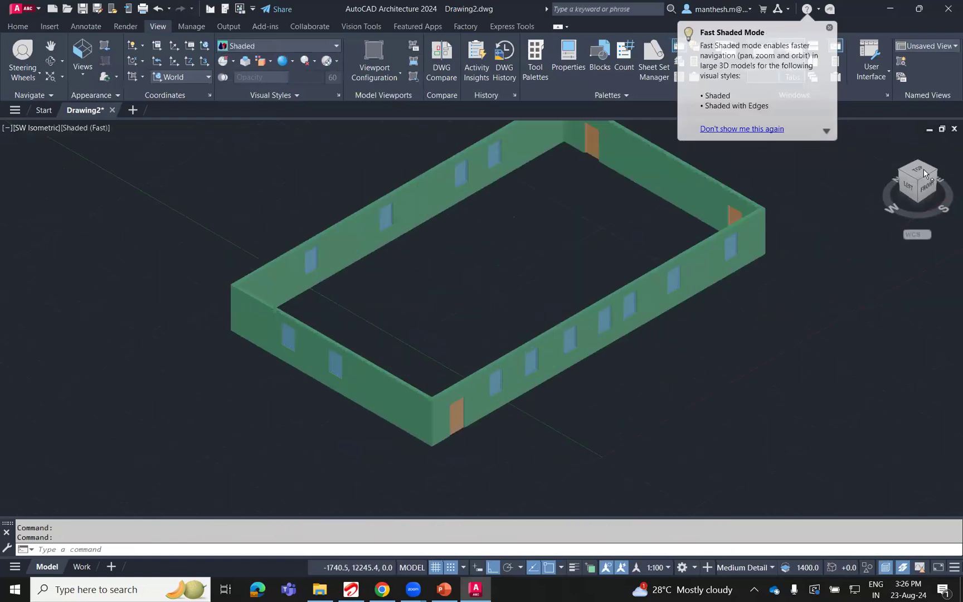
Return to the top view and open the factory Asset Browser.
click(918, 169)
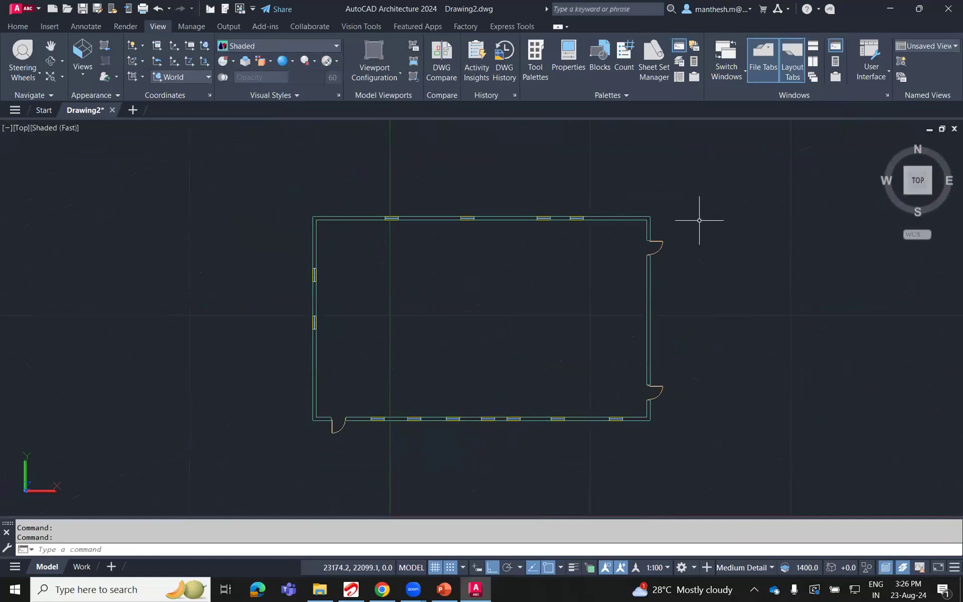
click(465, 27)
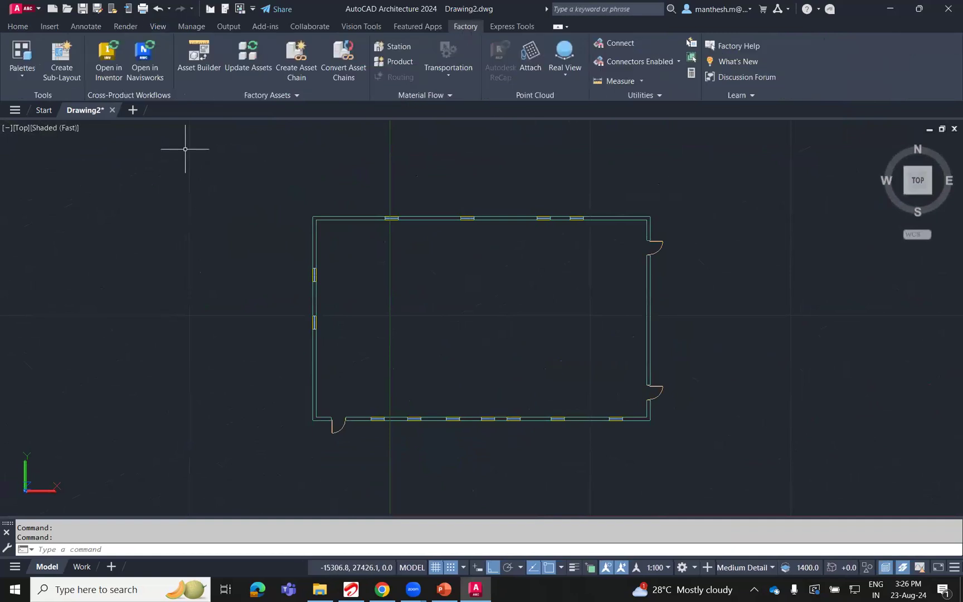
click(22, 79)
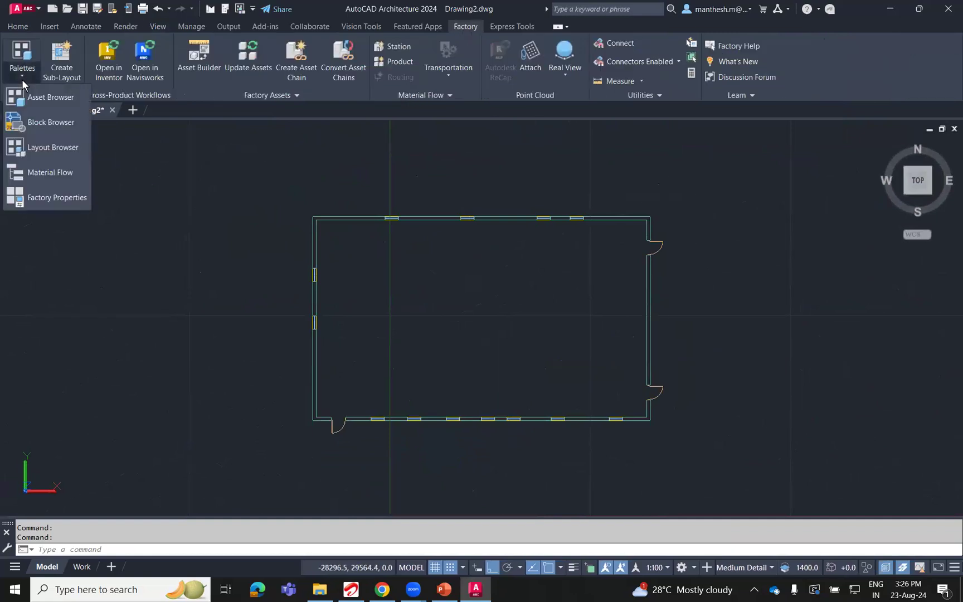
click(52, 100)
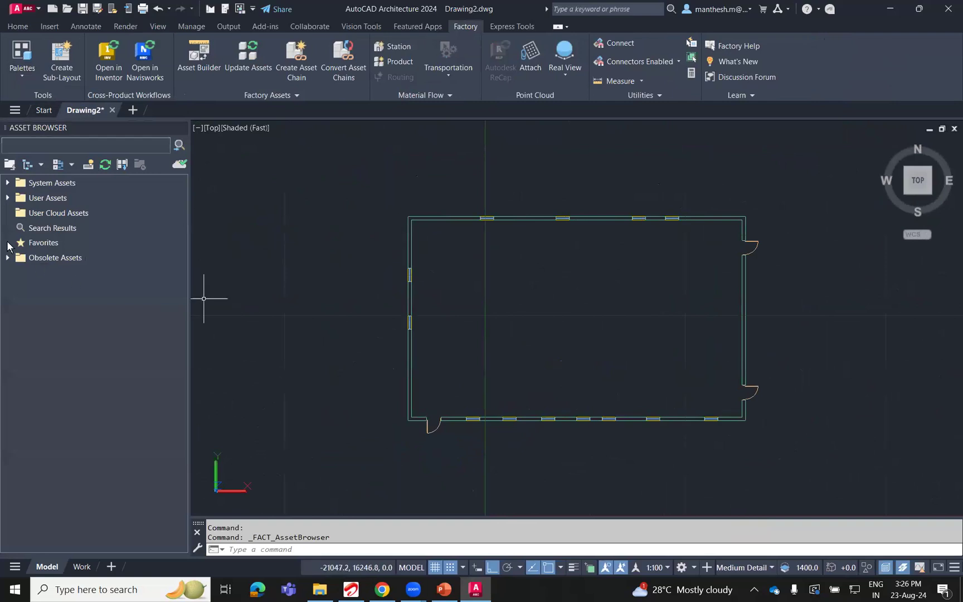
Expand the User Assets library down to the contents of its DUCT folder.
click(7, 198)
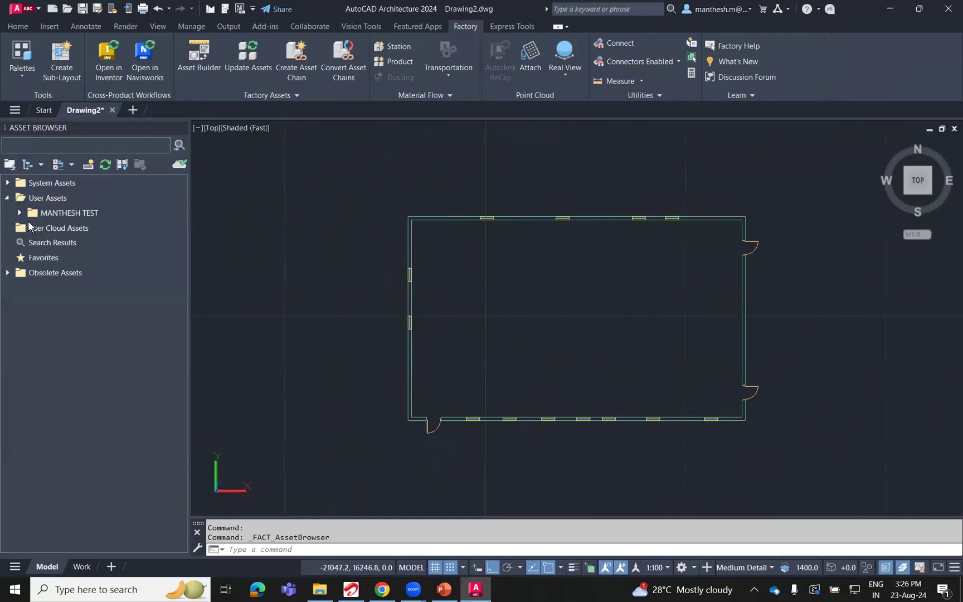
click(20, 212)
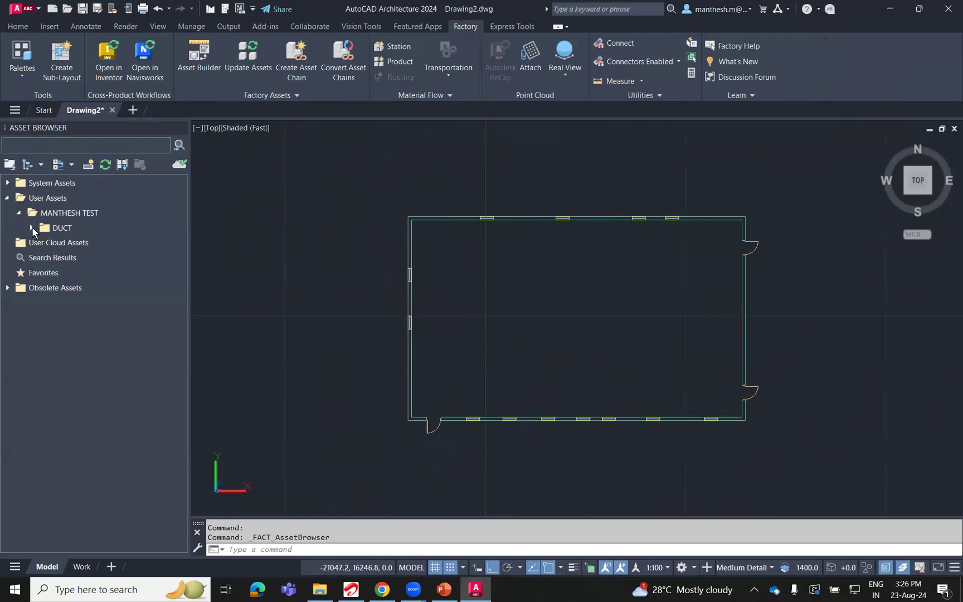
click(31, 228)
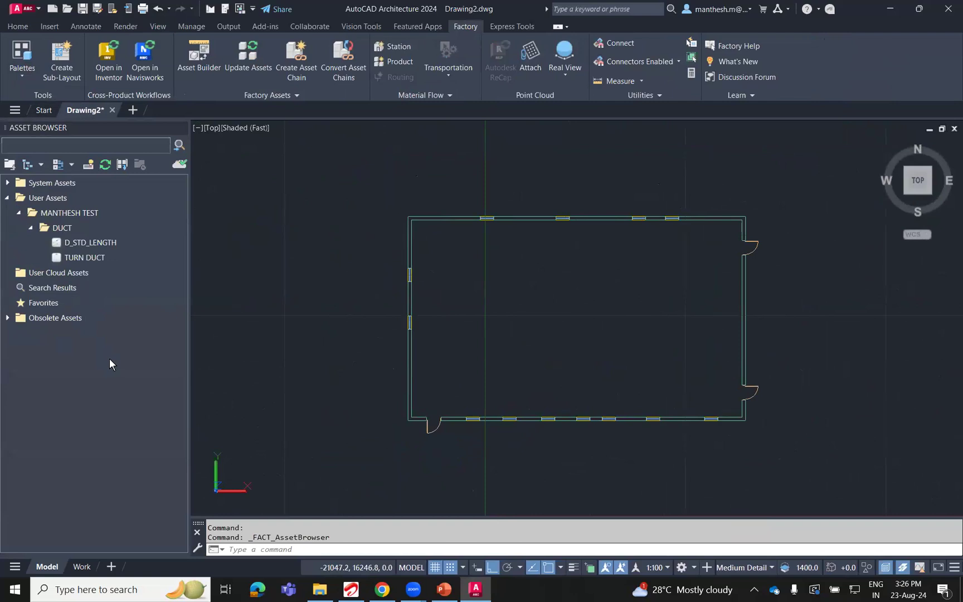
Place one unrotated Abrasive Media Feeder from the Automotive system assets inside the building near its northwest corner.
click(7, 184)
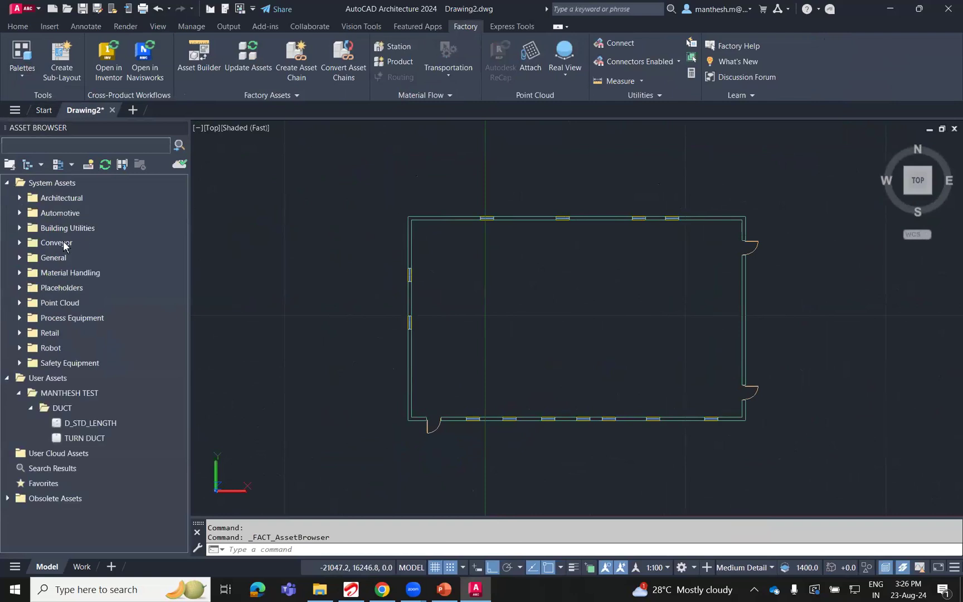
click(20, 213)
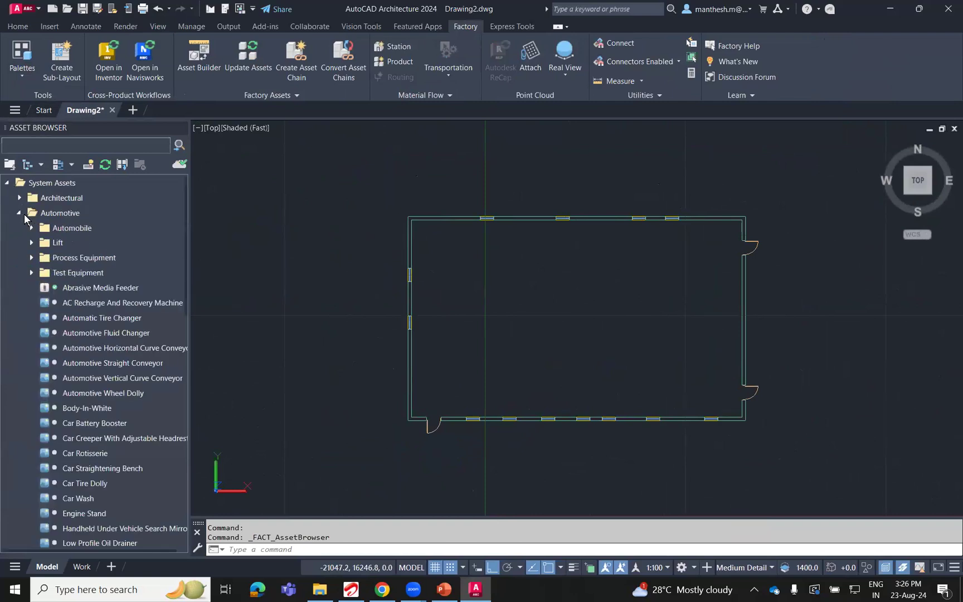
mouse_move(99, 289)
mouse_down()
mouse_move(540, 336)
mouse_move(464, 313)
mouse_up()
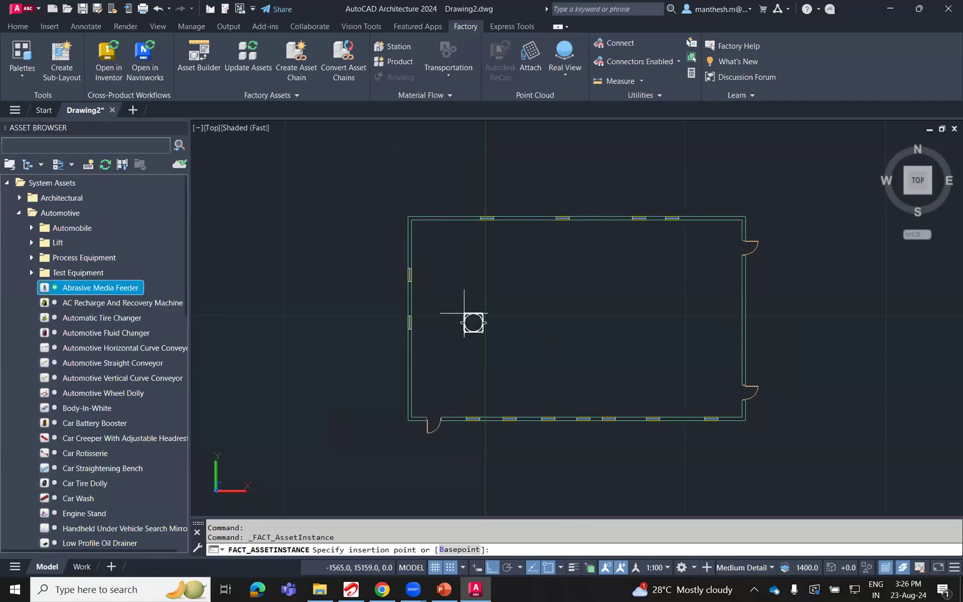
scroll(464, 303, down, 2)
scroll(464, 305, up, 5)
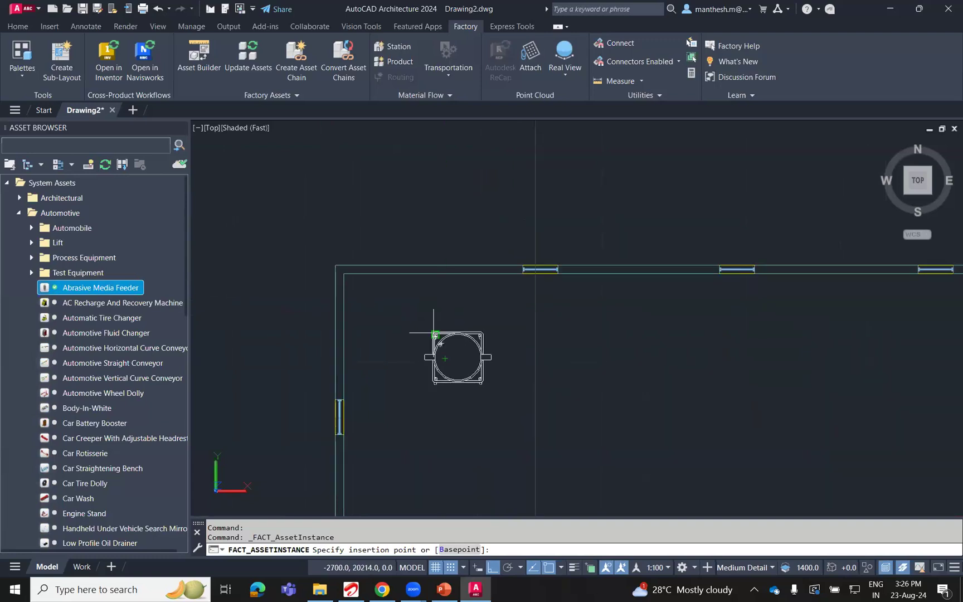
click(428, 322)
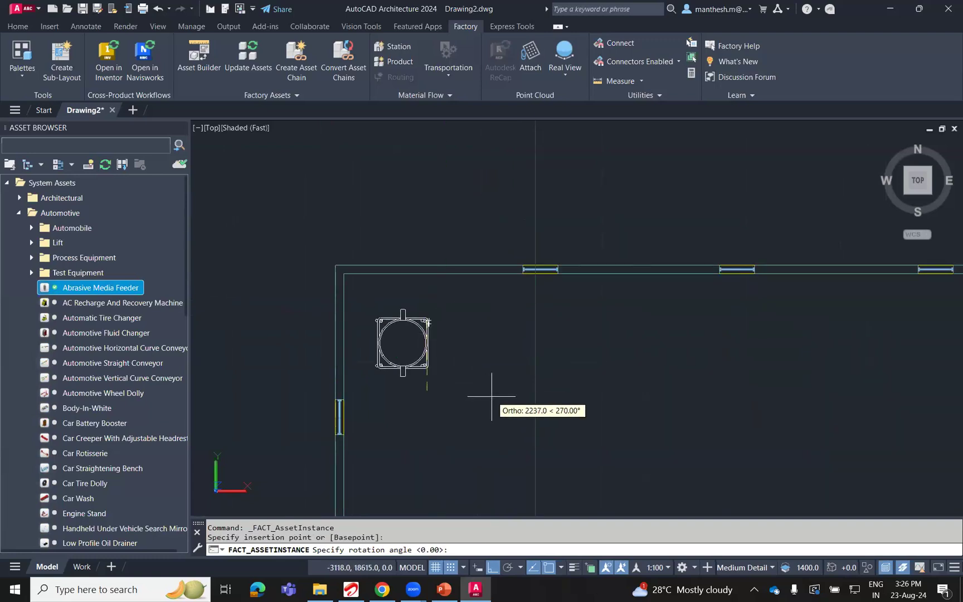
click(489, 397)
key(Escape)
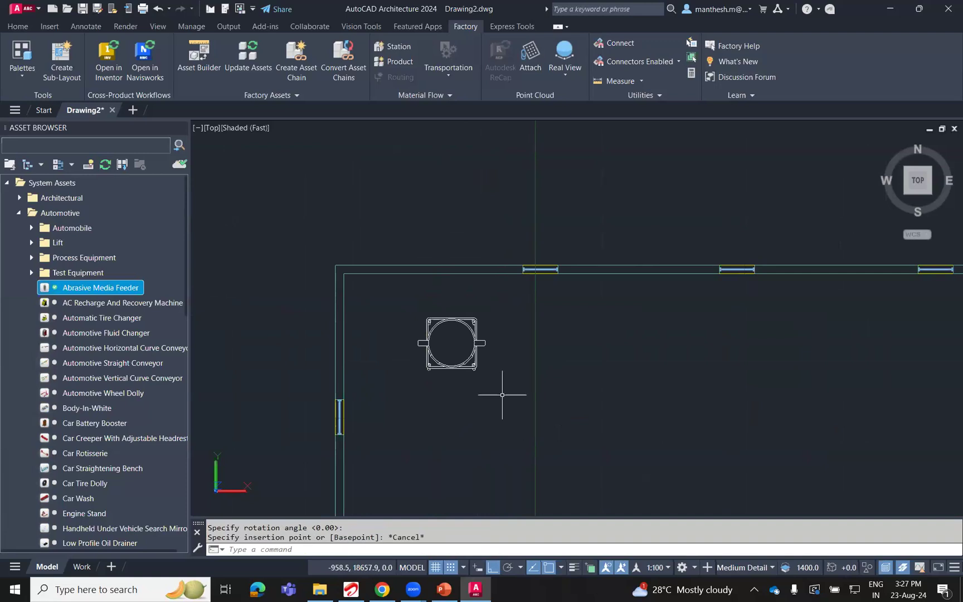
Place one Car Wash asset near the building's northeast corner, running north-south across the north wall.
click(88, 498)
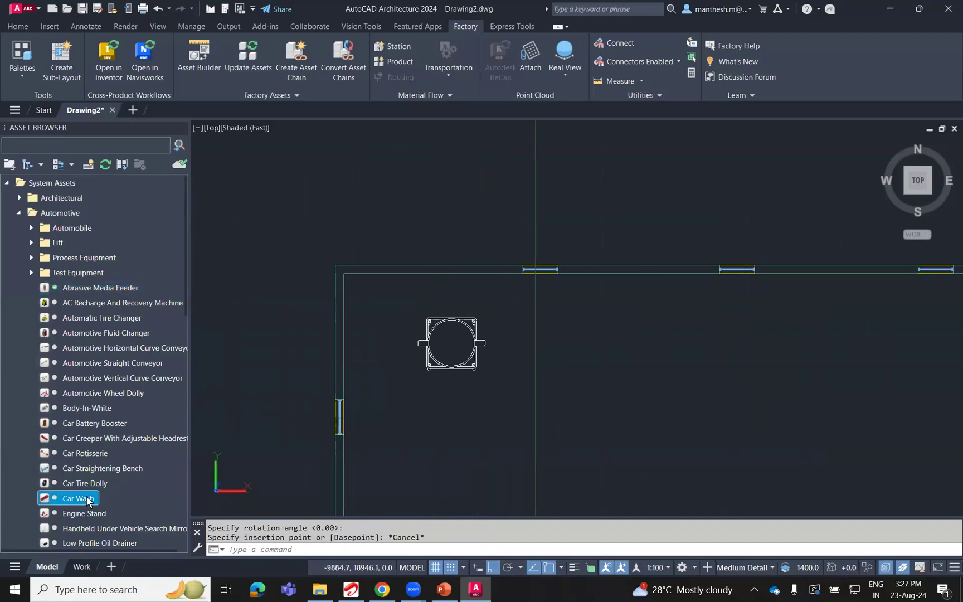
click(524, 321)
drag(88, 498, 436, 454)
scroll(545, 372, up, 5)
scroll(545, 371, down, 5)
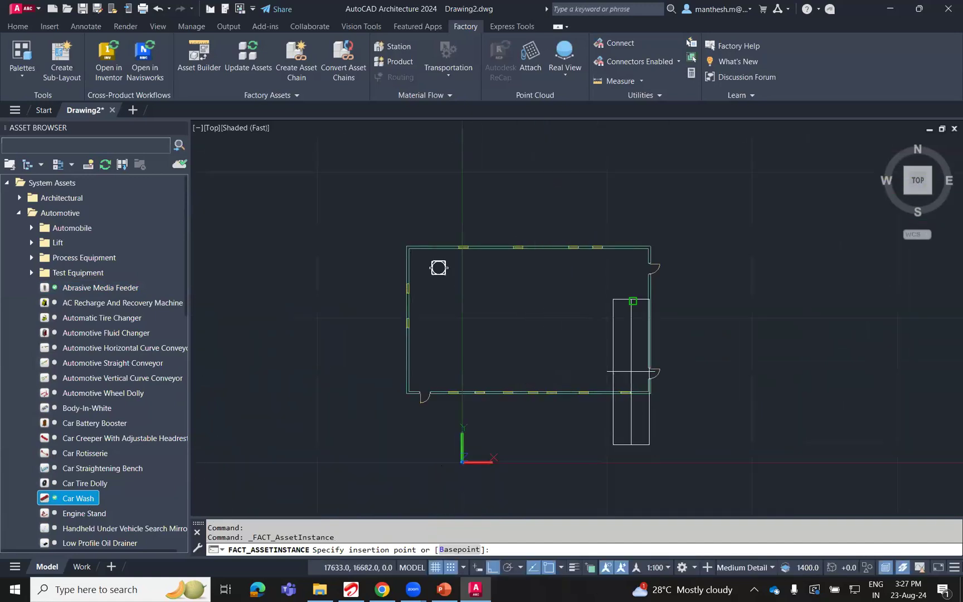
scroll(624, 398, up, 3)
scroll(641, 431, up, 2)
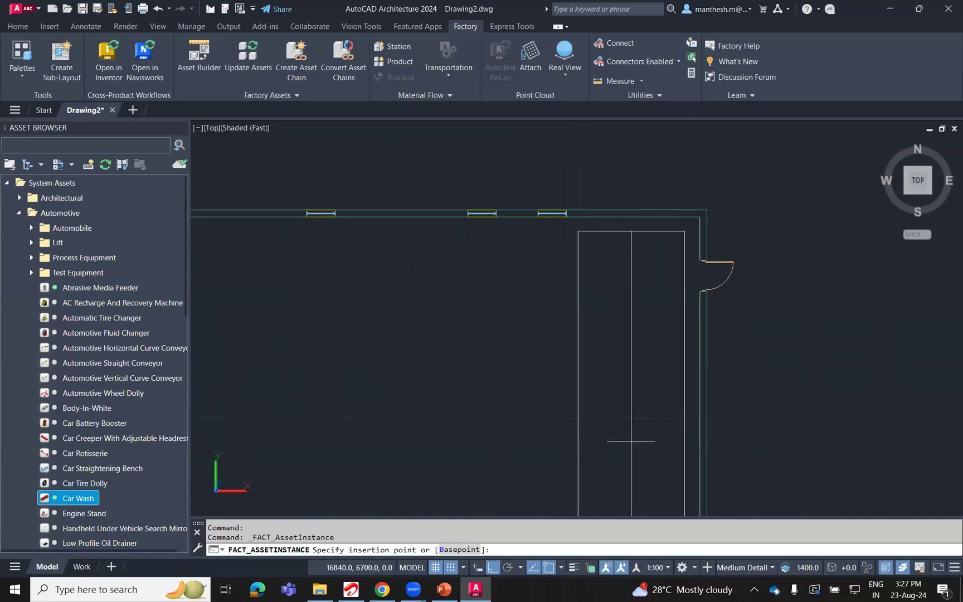
click(618, 436)
click(633, 437)
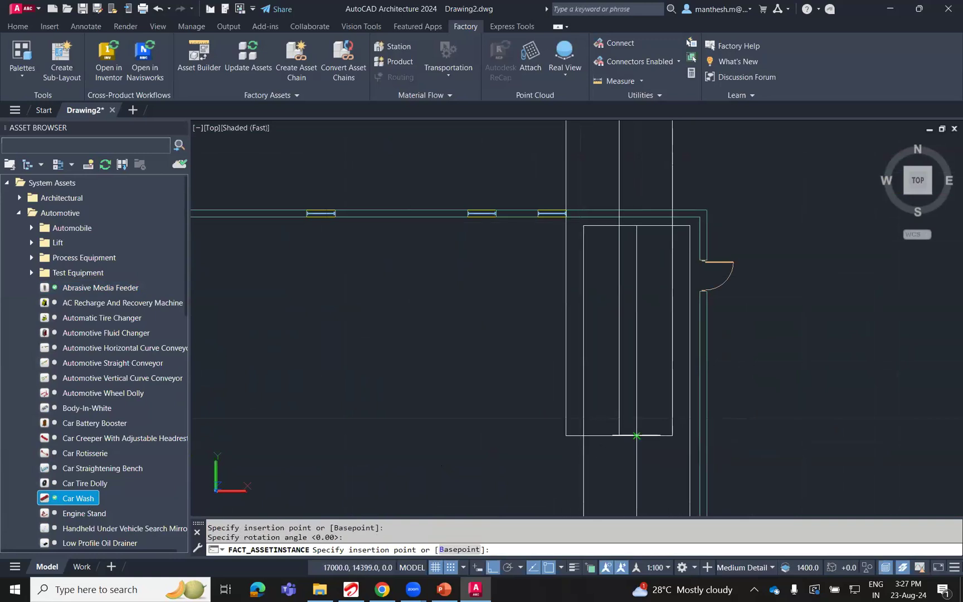
key(Escape)
scroll(635, 412, down, 5)
scroll(649, 409, up, 3)
scroll(649, 409, up, 1)
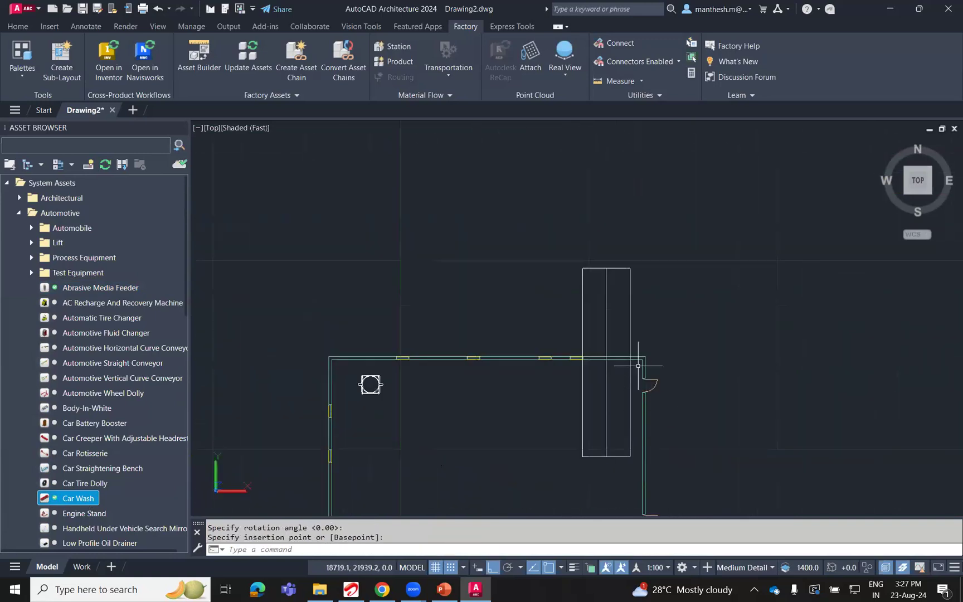
Stretch the building's north wall northward, including its windows and the adjoining ends of the west and east walls.
click(704, 368)
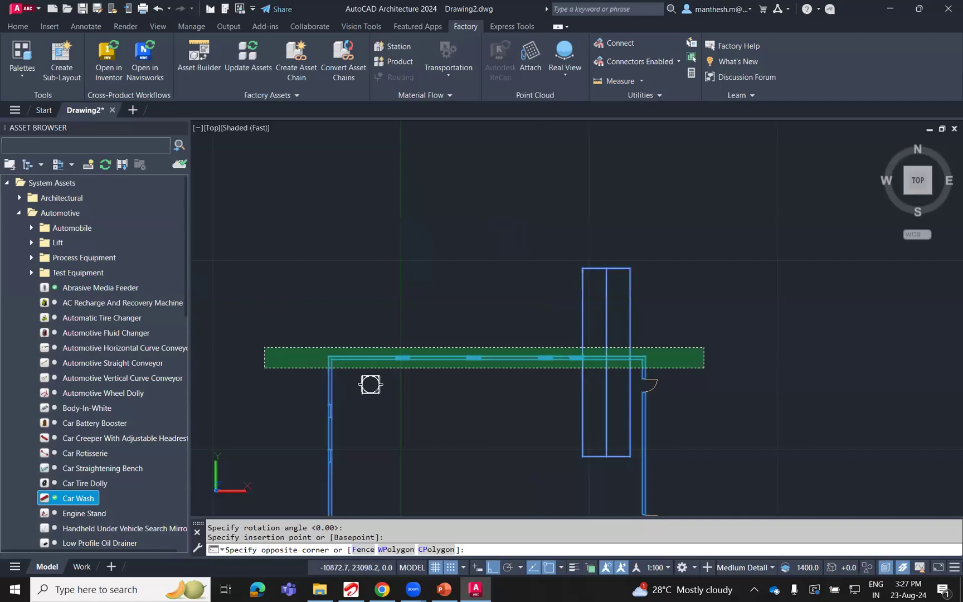
click(264, 347)
text(s)
key(Return)
click(362, 316)
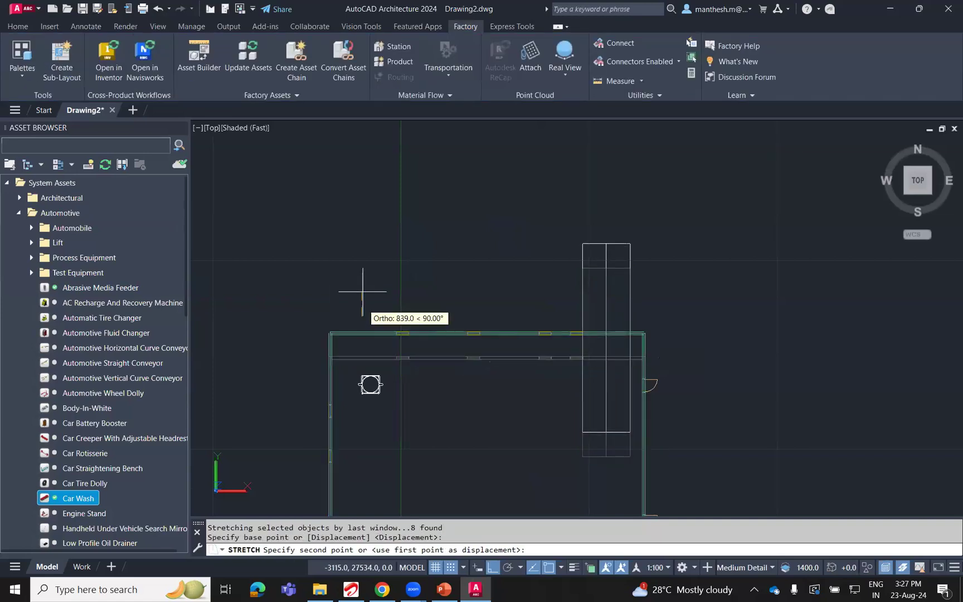
click(367, 253)
Move the Car Wash asset straight south so that it sits fully inside the building along the east wall.
click(677, 232)
click(563, 241)
text(m)
key(Return)
click(760, 272)
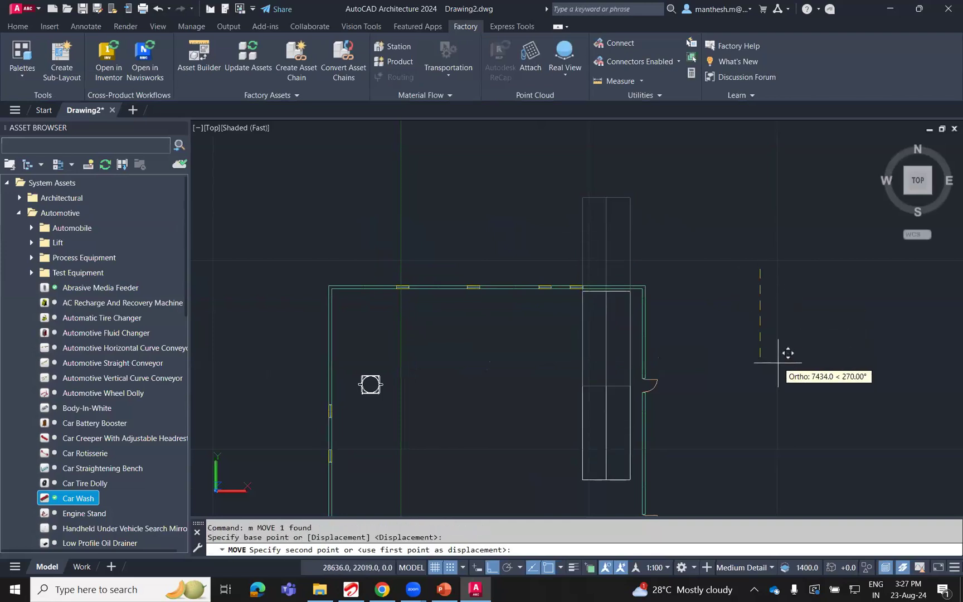
click(779, 366)
middle_drag(757, 415, 760, 326)
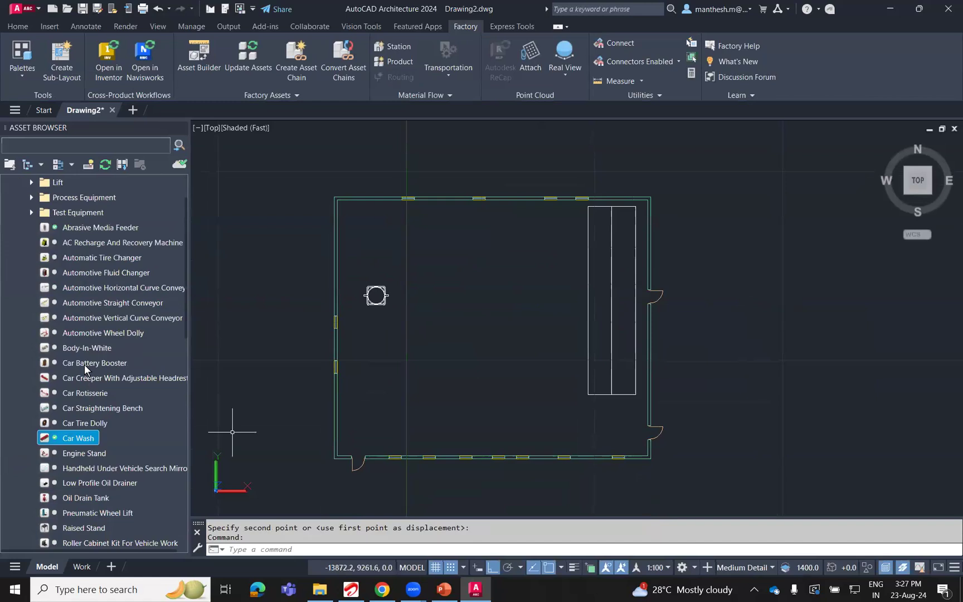
Look through the Automotive Test Equipment folder and search the asset library for "conveyor".
click(32, 273)
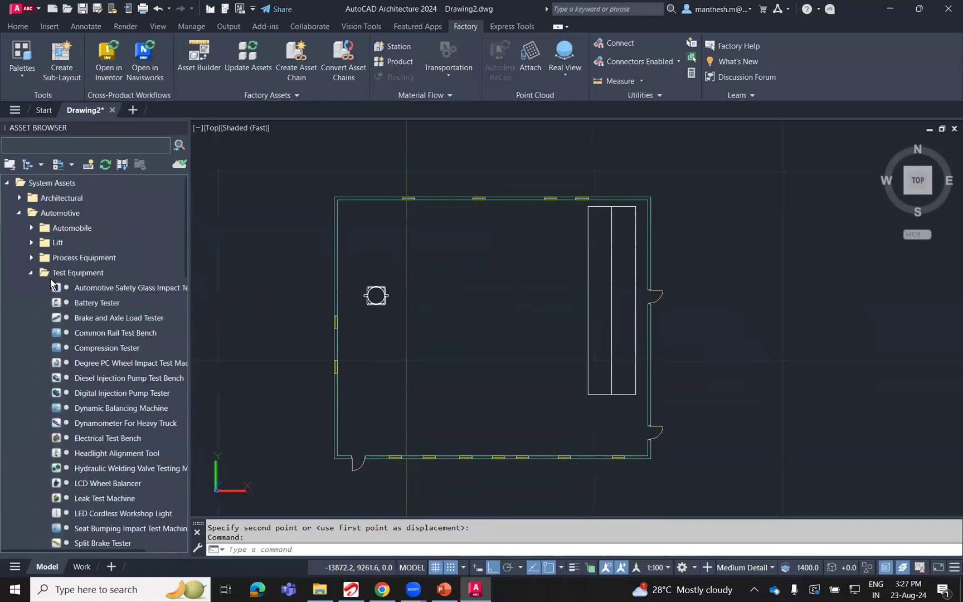
click(31, 273)
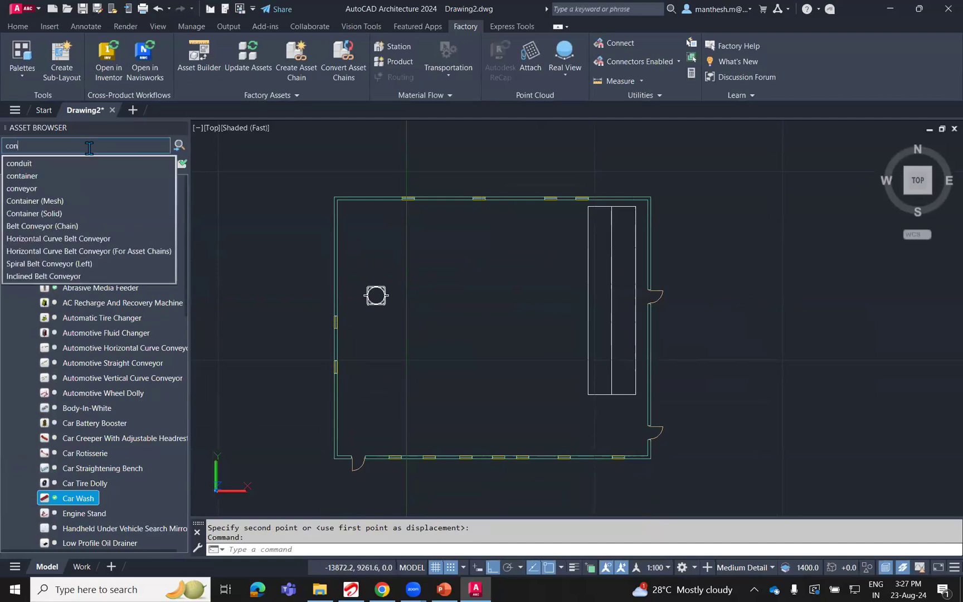
click(73, 187)
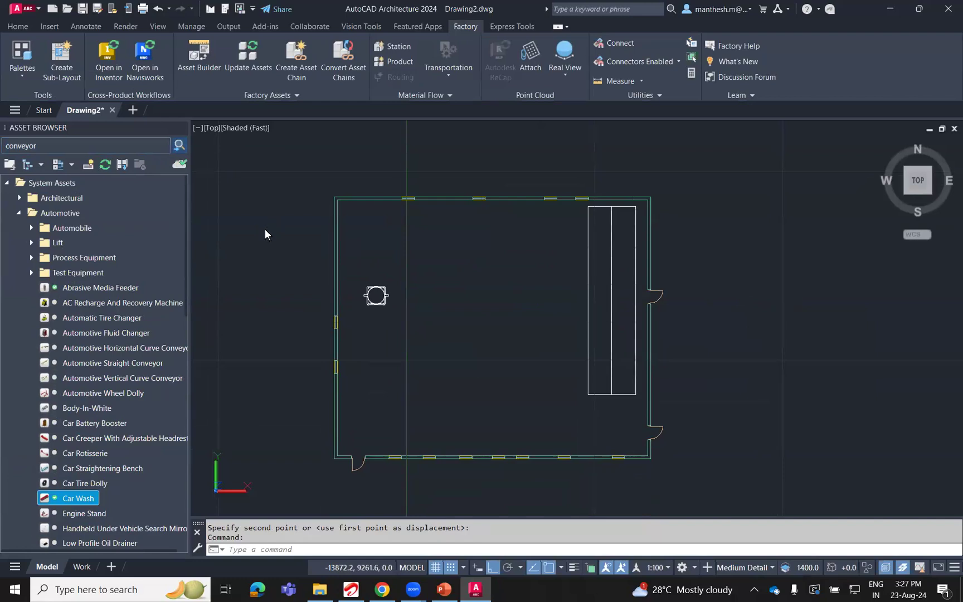
key(Return)
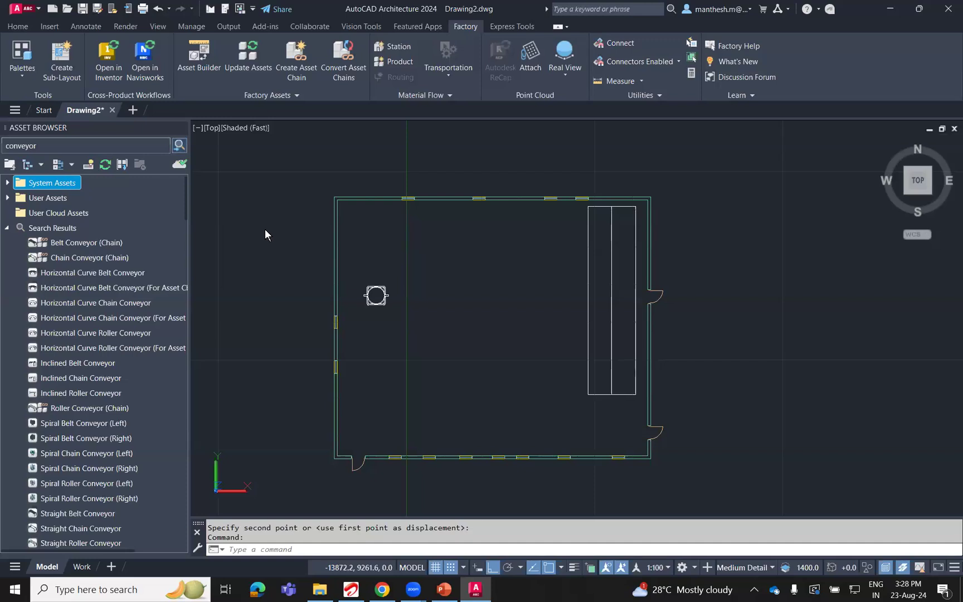
Lay a Chain Conveyor (Chain) run from the building's southwest area east, north, west and south, ending westward beside the Abrasive Media Feeder.
click(80, 258)
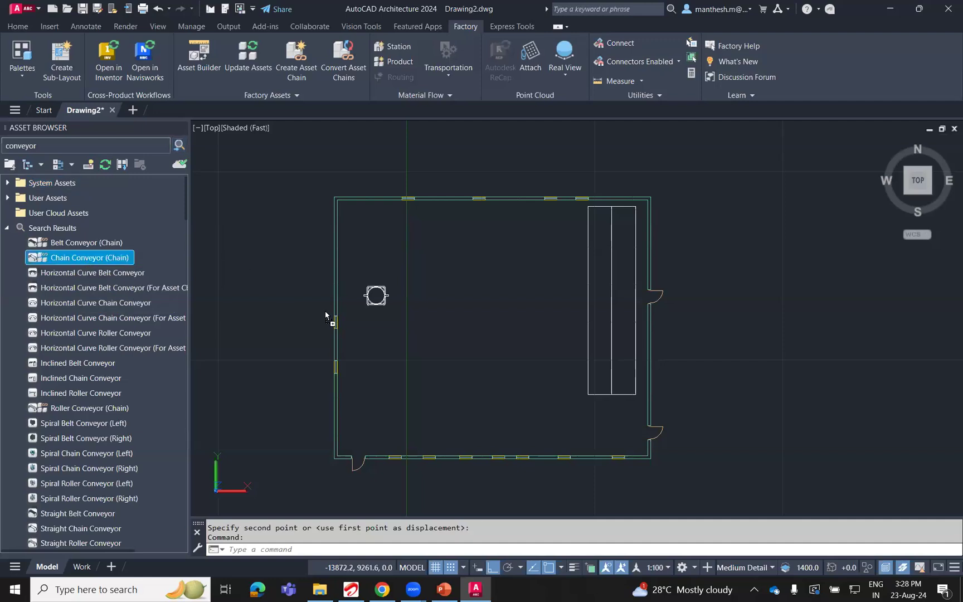
click(365, 383)
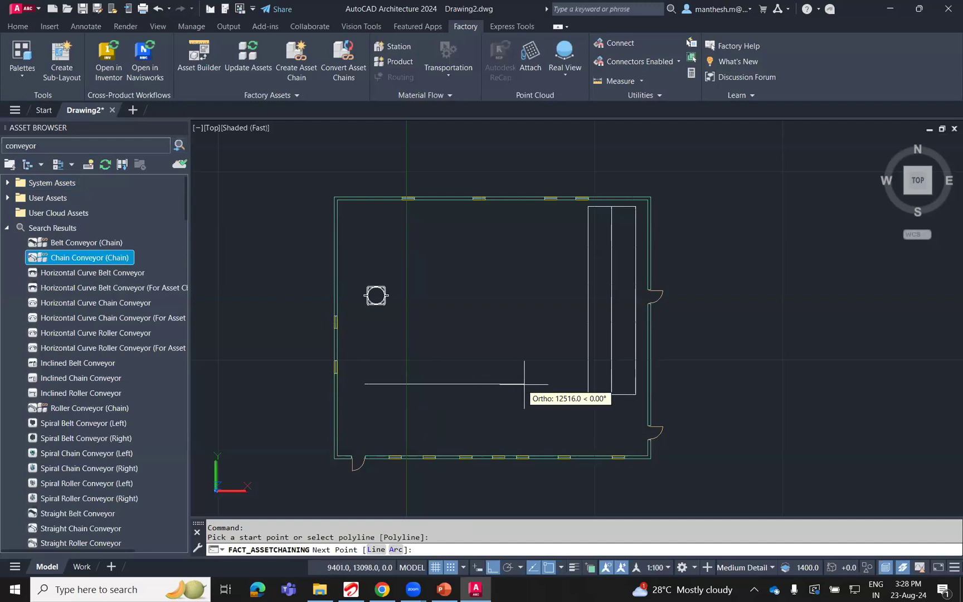
click(547, 383)
click(551, 229)
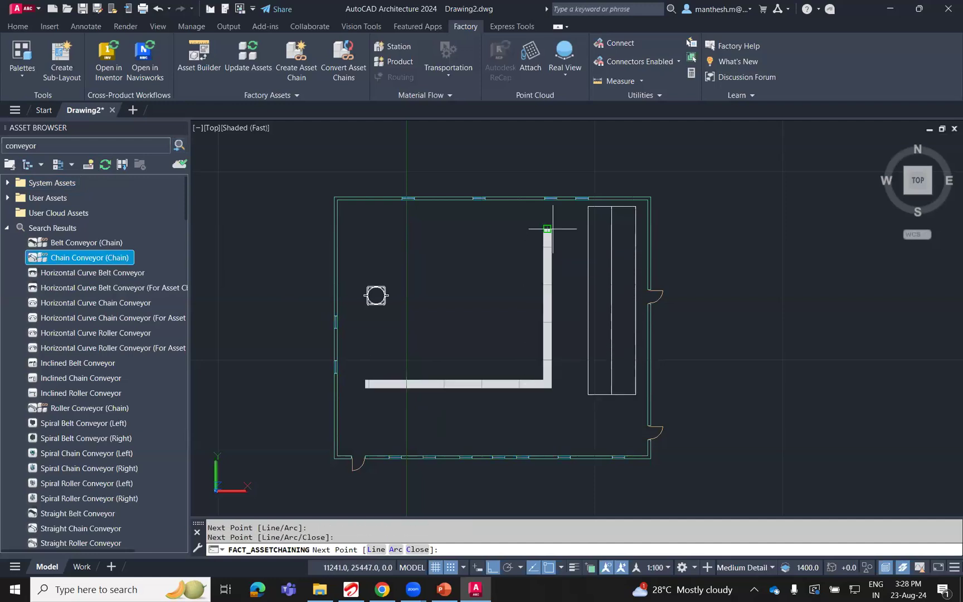
click(434, 229)
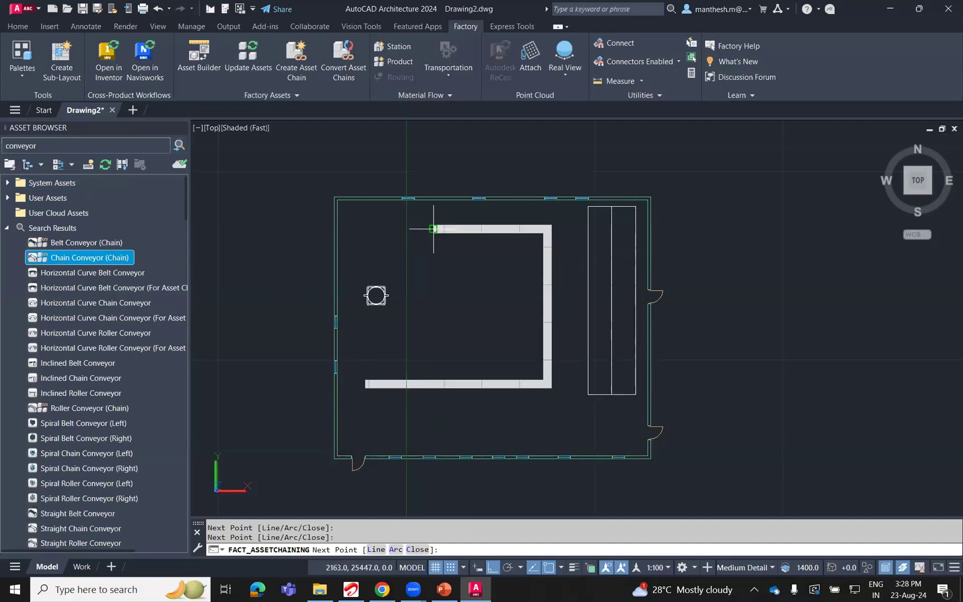
click(437, 293)
scroll(397, 282, up, 6)
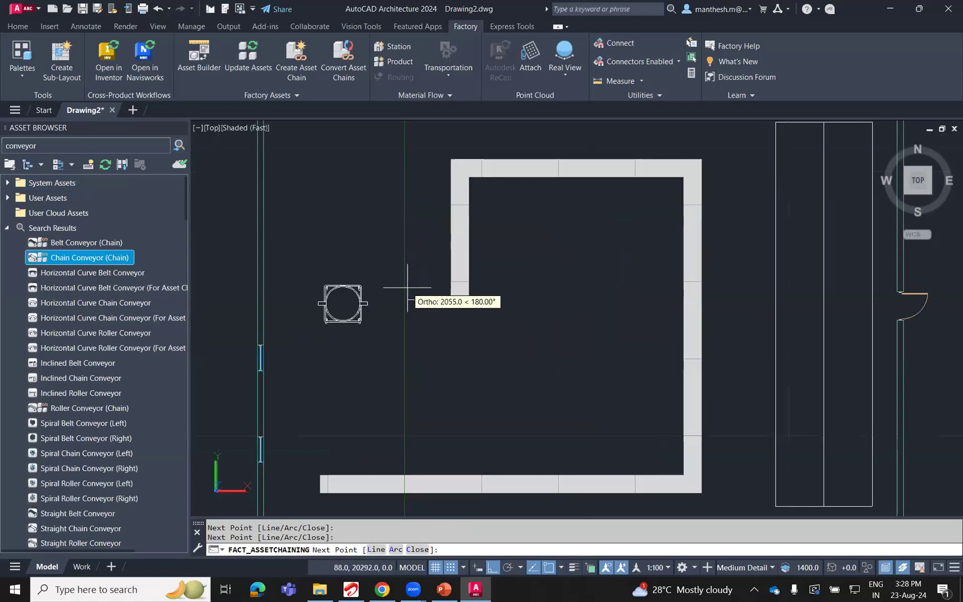
click(389, 282)
key(Return)
Erase the Car Wash asset standing between the conveyor and the building's east wall.
scroll(389, 282, down, 8)
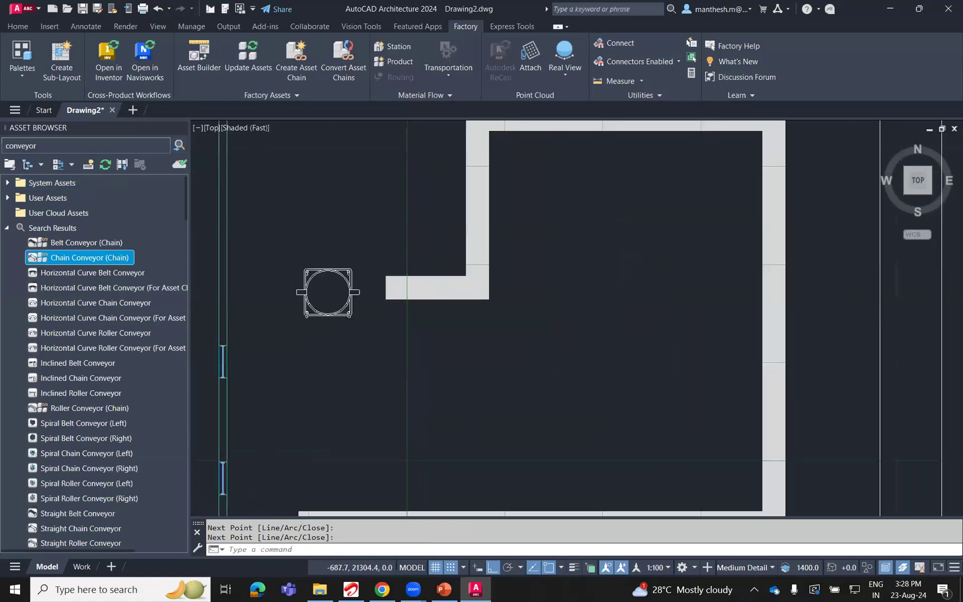
scroll(505, 267, up, 4)
click(505, 320)
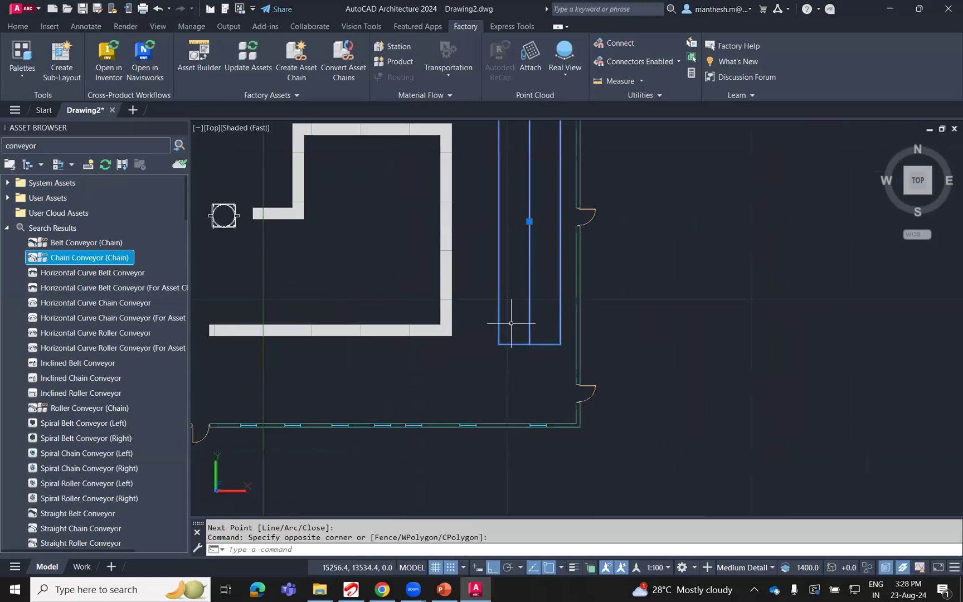
text(e)
key(Return)
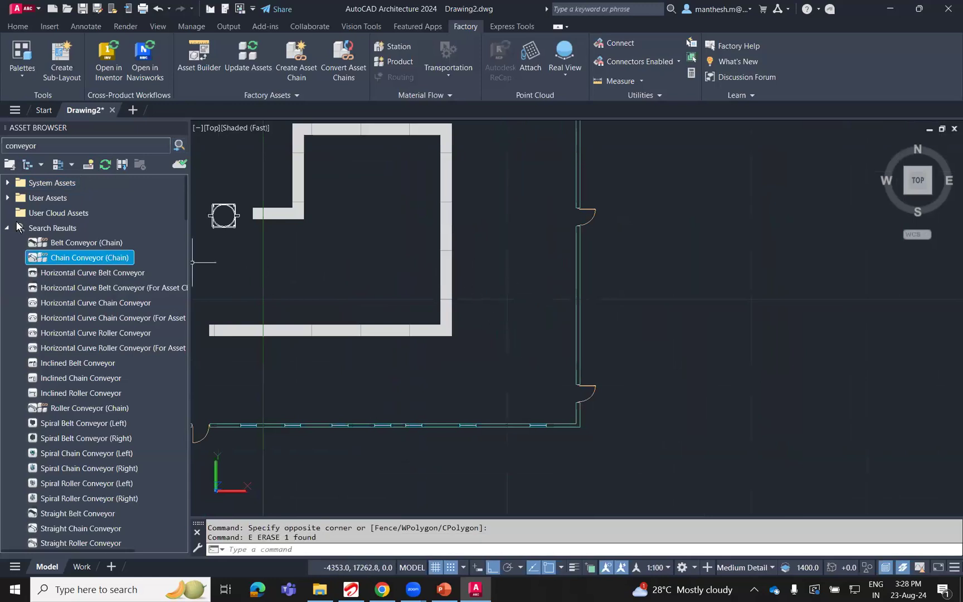
Search the asset library for "forklift" in place of the previous conveyor search.
click(7, 145)
text(for)
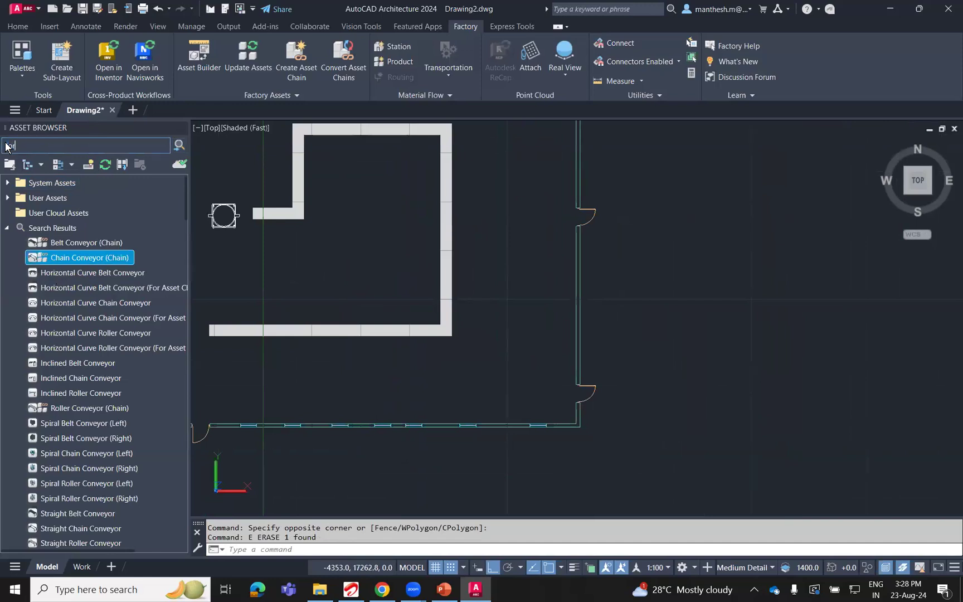
text(k)
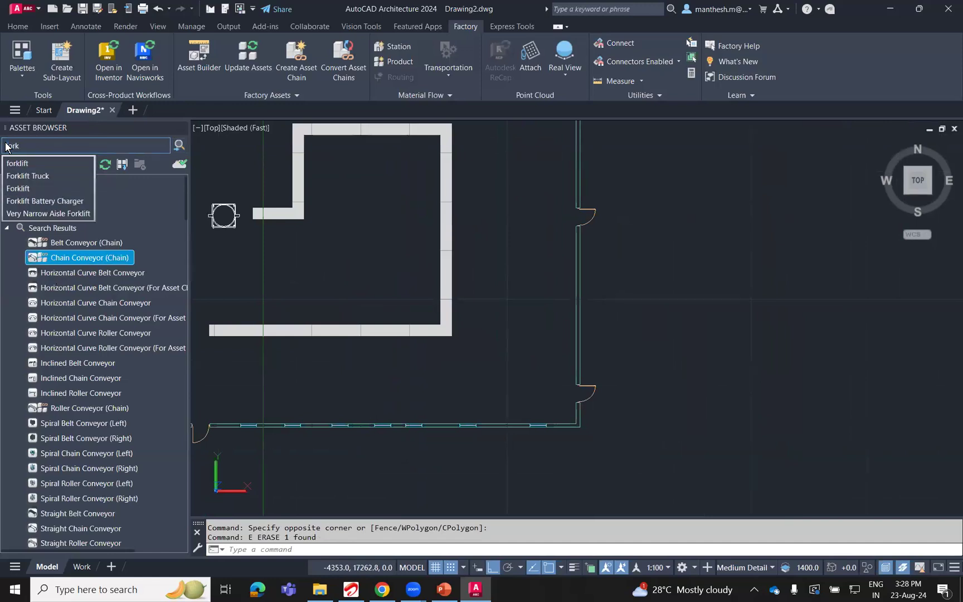
click(12, 167)
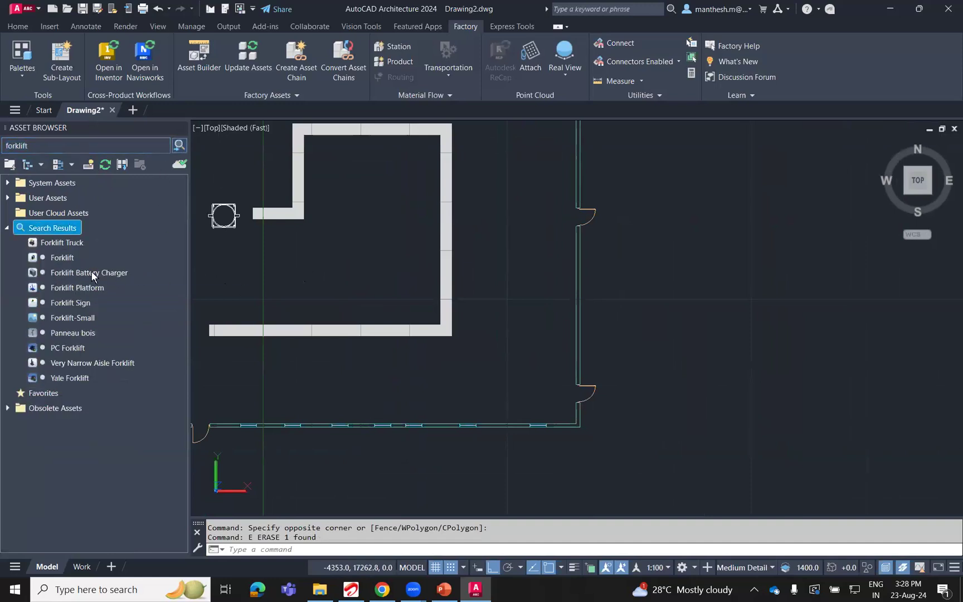
Download the Forklift and Forklift Platform cloud assets from the search results for use in the drawing.
click(62, 257)
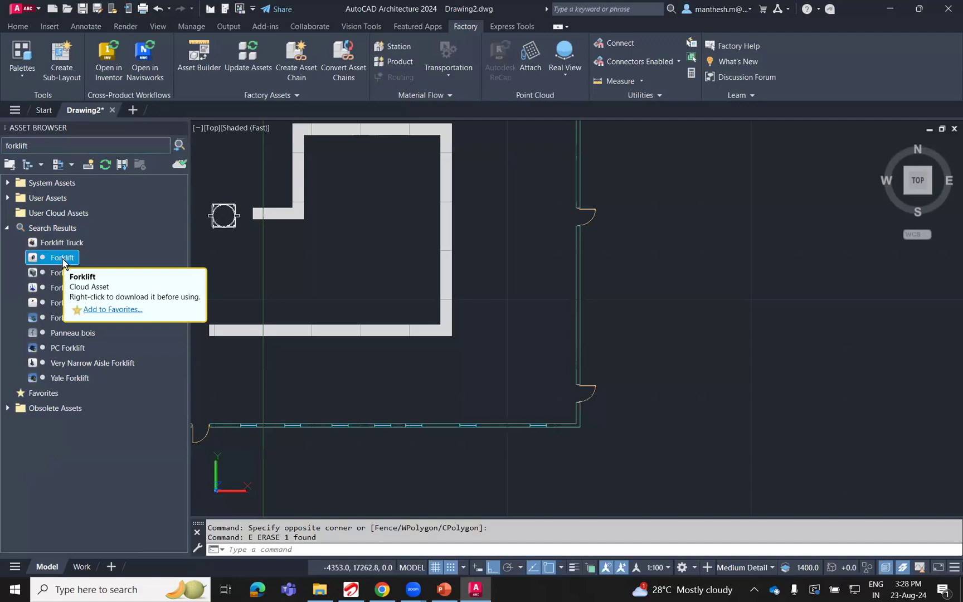
double_click(53, 260)
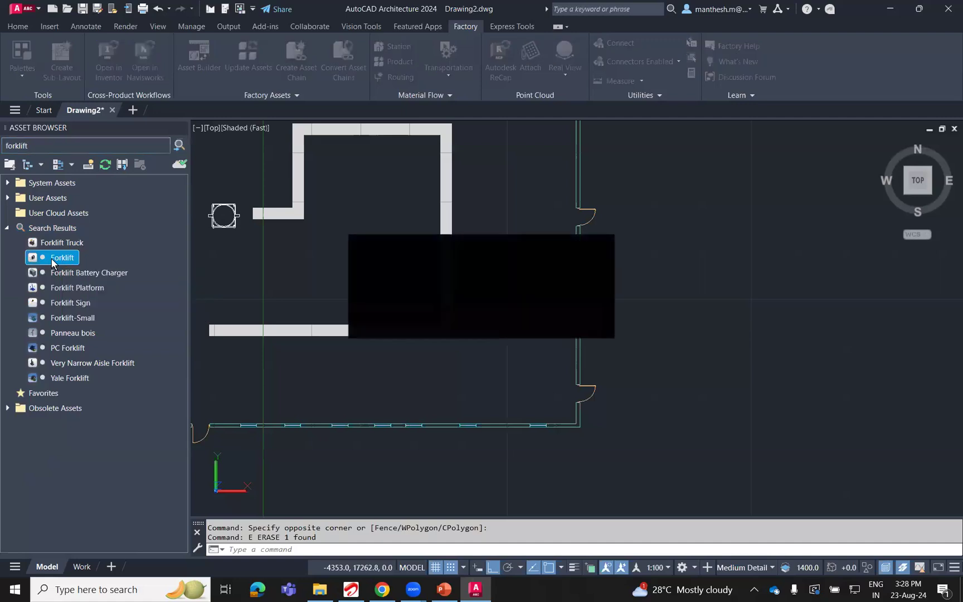
click(511, 323)
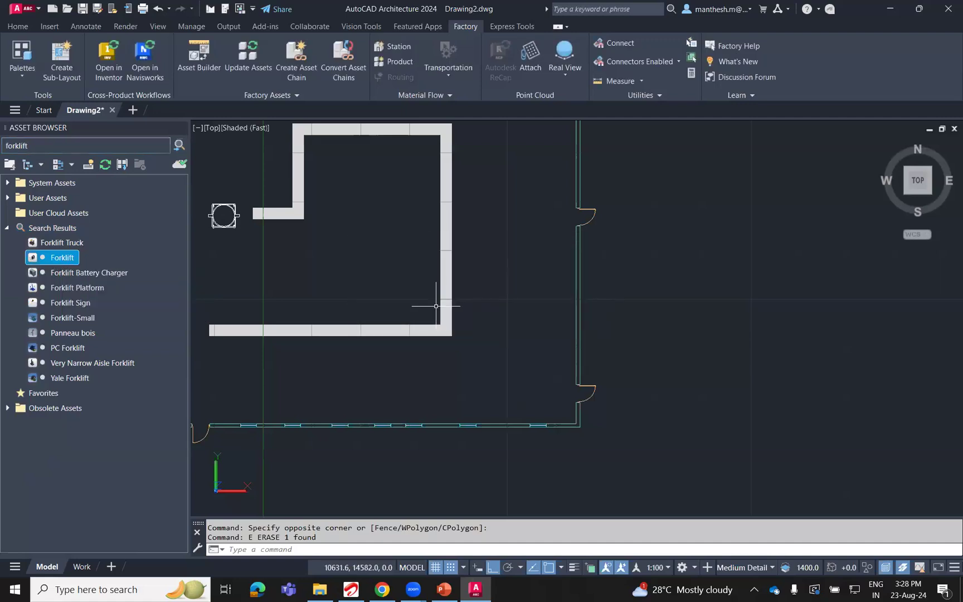
mouse_move(56, 257)
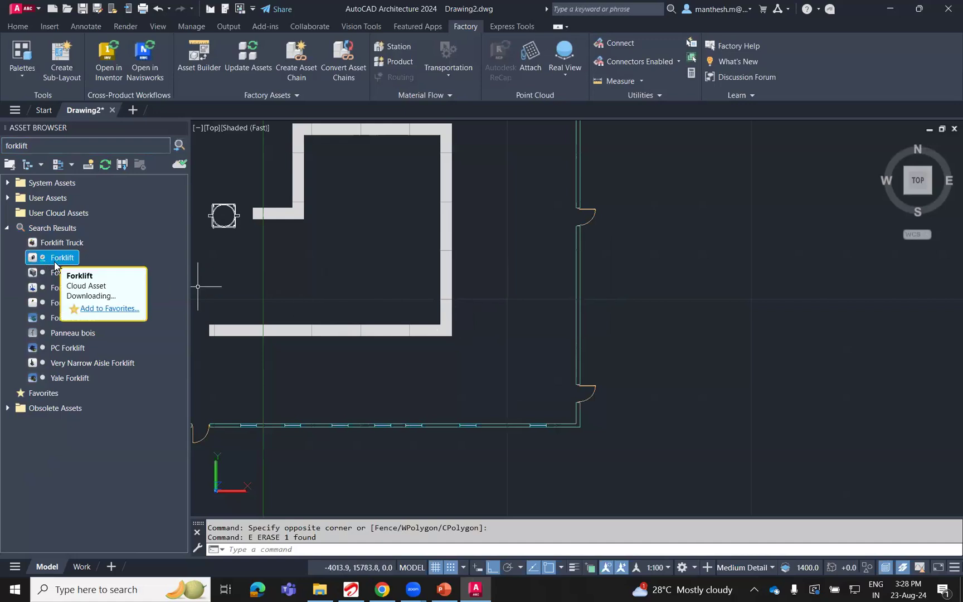
drag(57, 261, 383, 298)
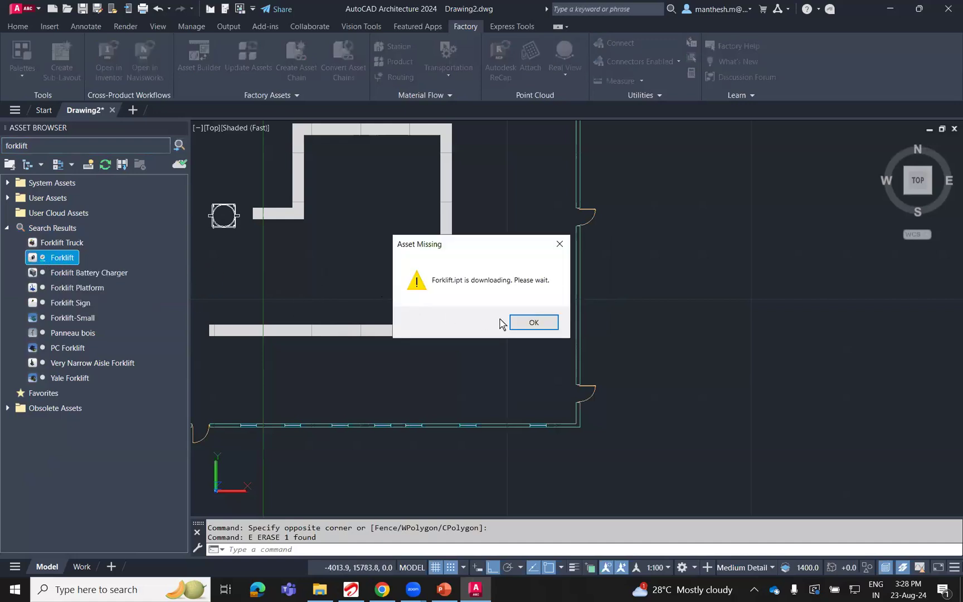
click(538, 324)
drag(53, 261, 357, 301)
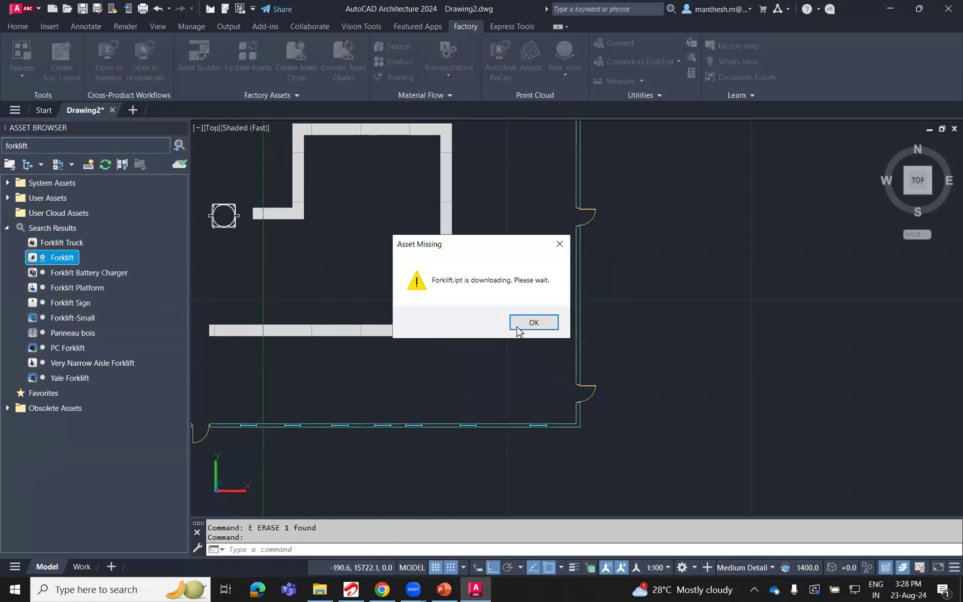
click(532, 324)
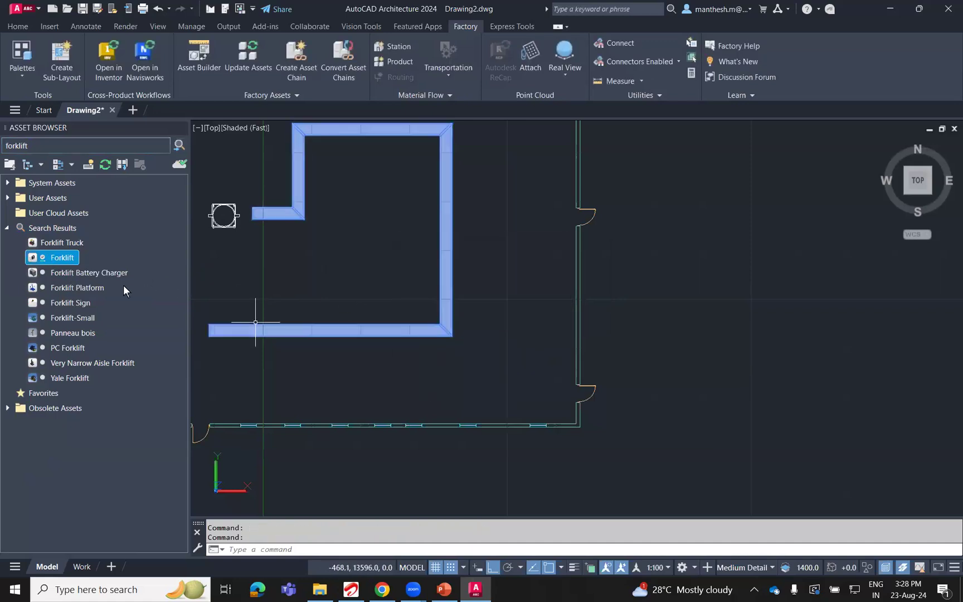
double_click(67, 290)
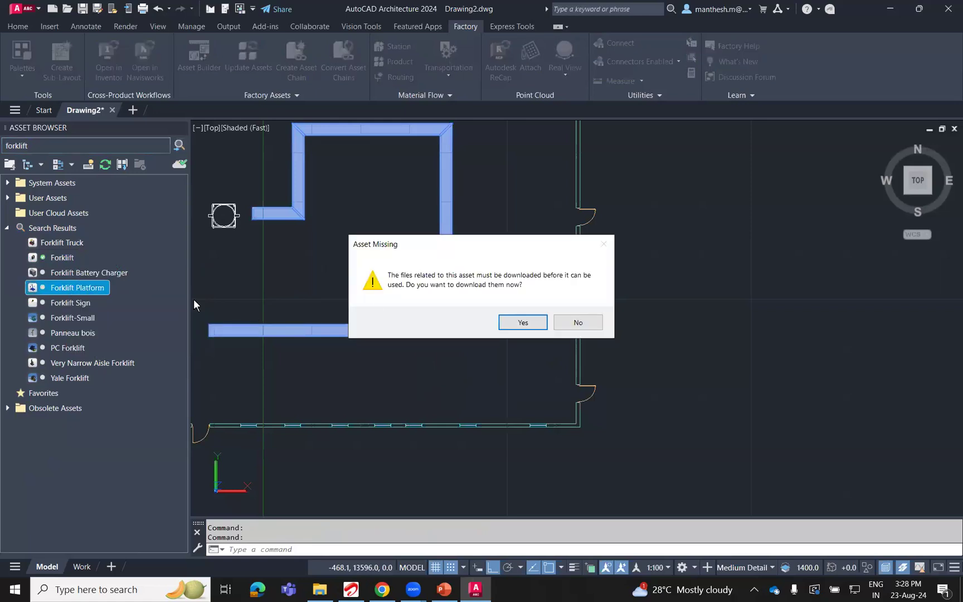
click(577, 322)
Place one Forklift asset rotated 270° between the conveyor's southern run and the building's south wall.
drag(60, 258, 332, 292)
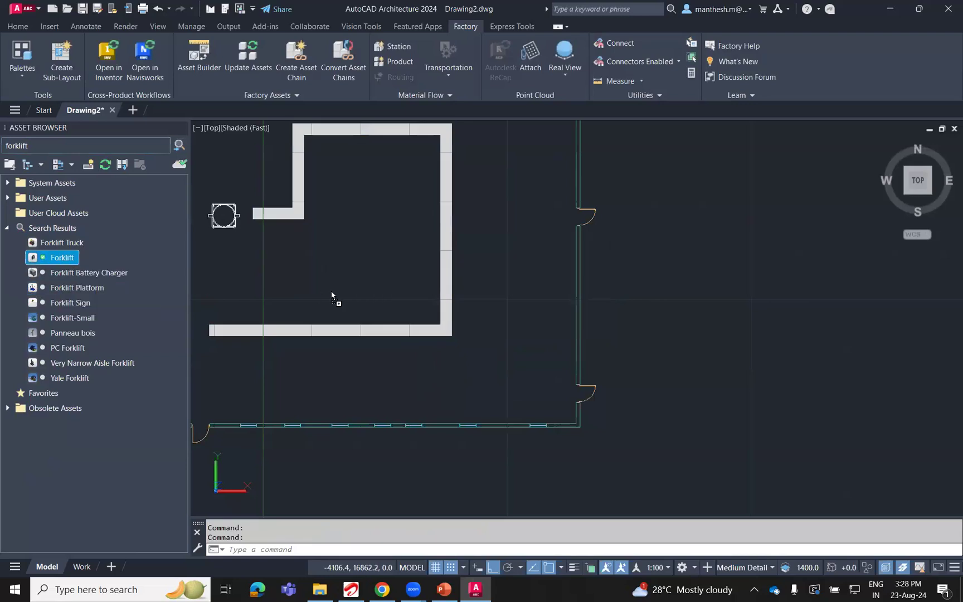
click(312, 372)
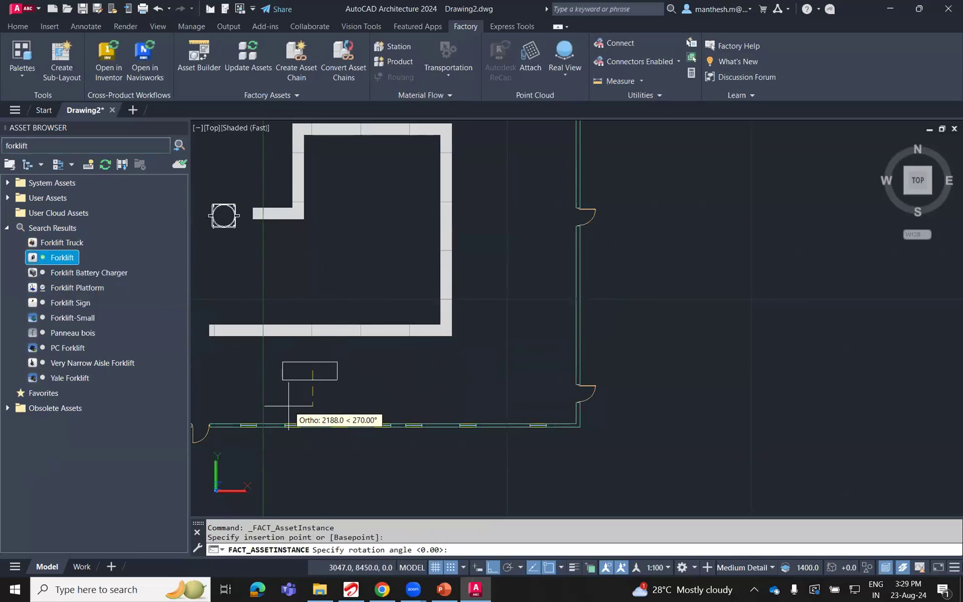
click(290, 410)
key(Escape)
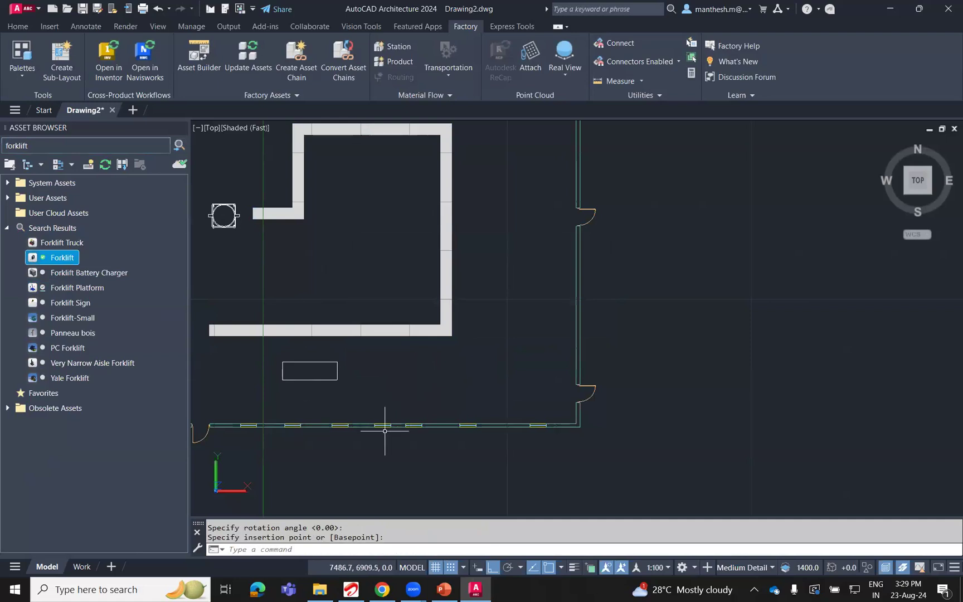
Place one unrotated Forklift Truck asset near the building's southwest corner, just below the conveyor's starting end.
click(62, 244)
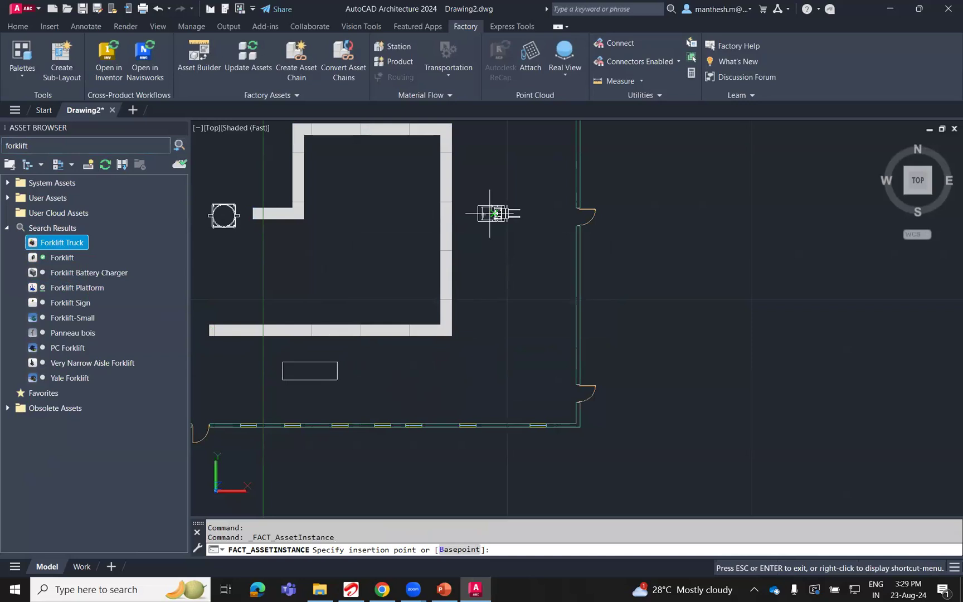
middle_drag(489, 214, 572, 399)
middle_drag(576, 356, 579, 223)
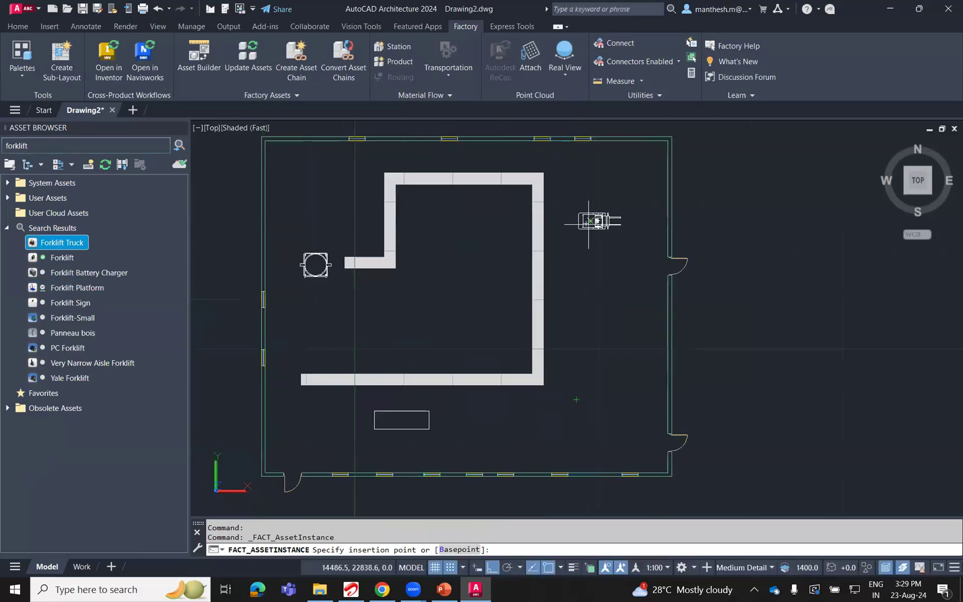
scroll(285, 437, up, 3)
click(297, 379)
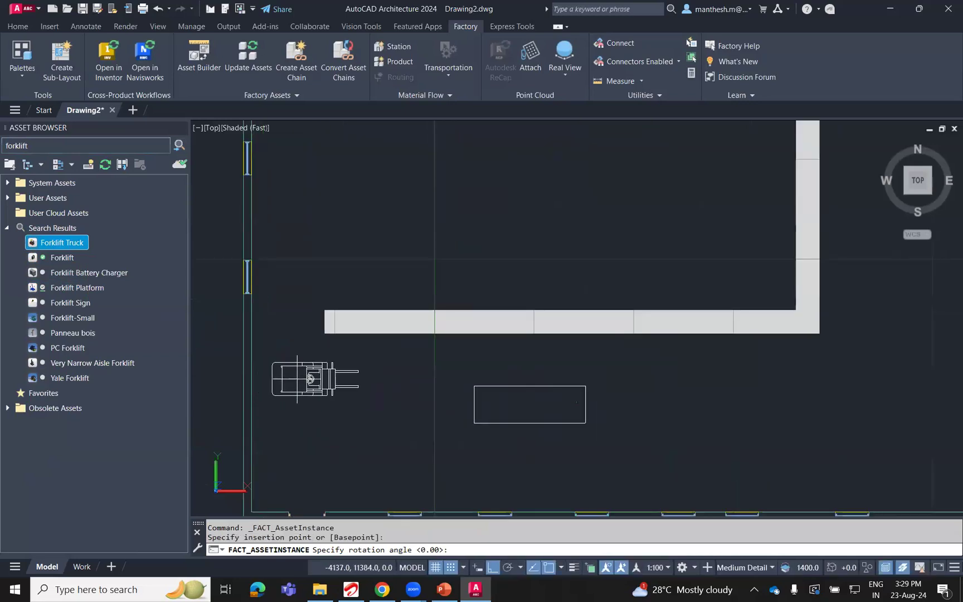
click(315, 382)
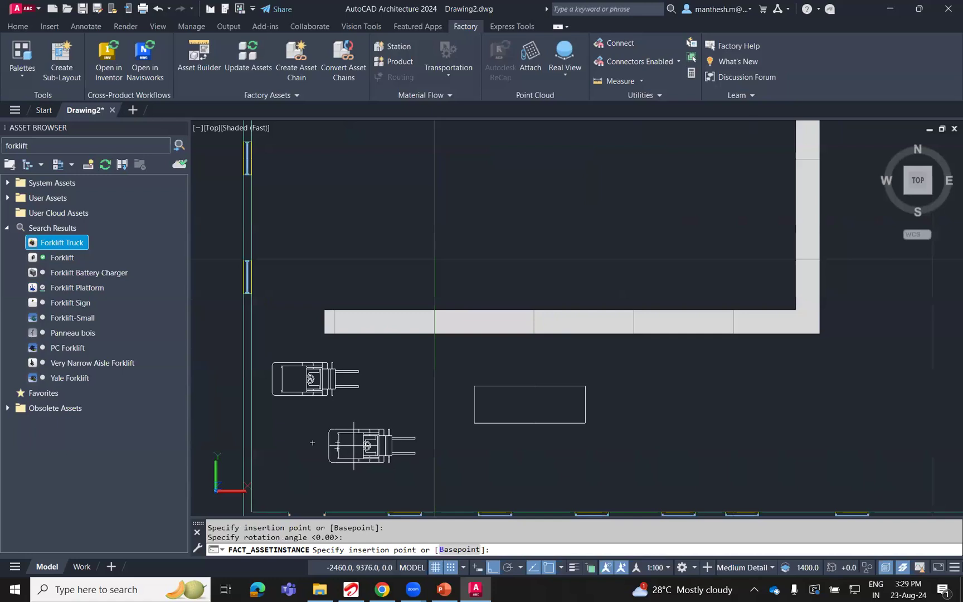
key(Escape)
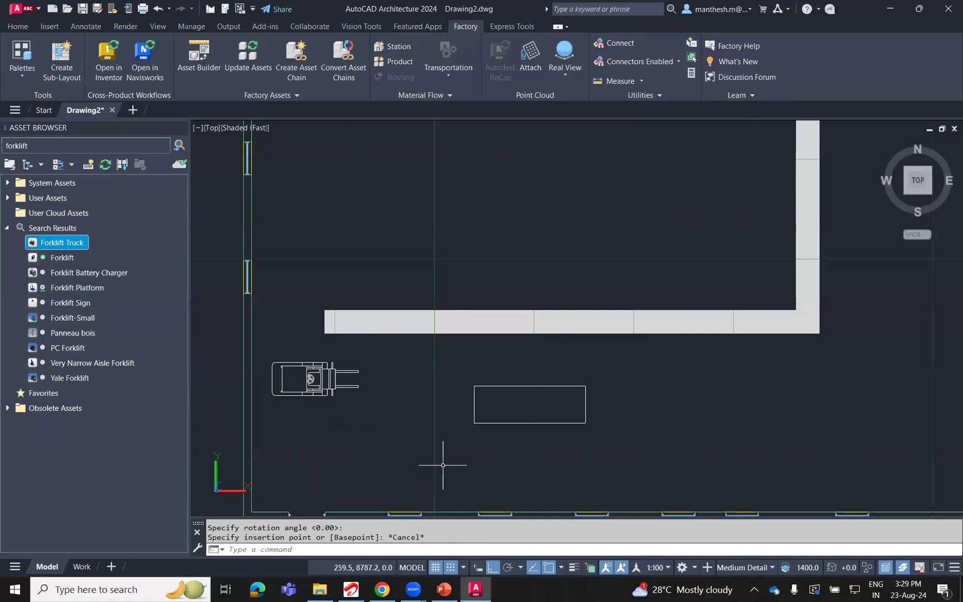
Orbit the model into a 3D view from the south to inspect the building and its placed assets.
scroll(443, 464, down, 2)
mouse_move(494, 486)
shift+middle_down()
mouse_move(551, 375)
mouse_move(532, 283)
shift+middle_up()
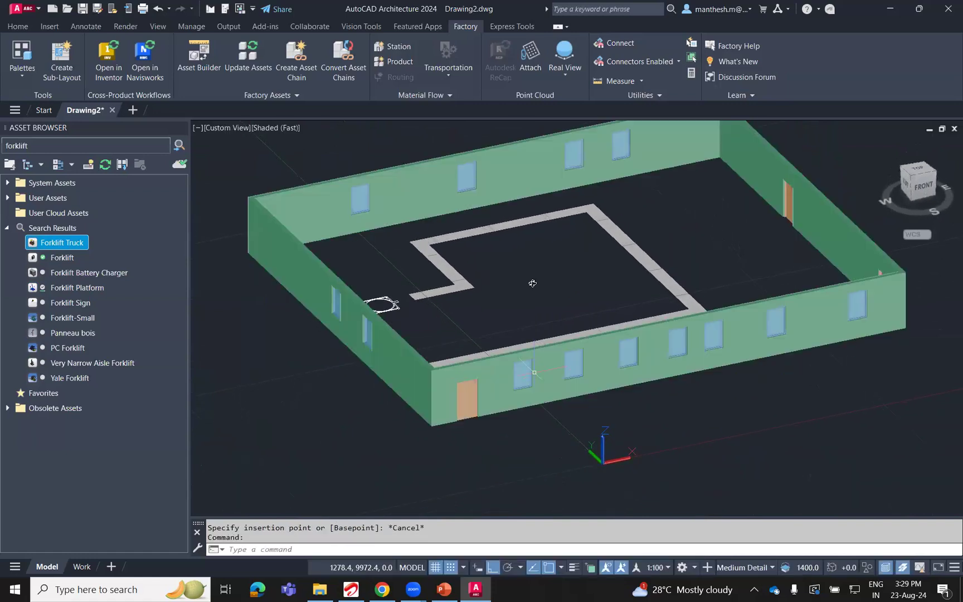
Take a closer look at the conveyor path in 3D and return the drawing to the top view.
scroll(533, 282, up, 4)
shift+middle_drag(484, 323, 916, 172)
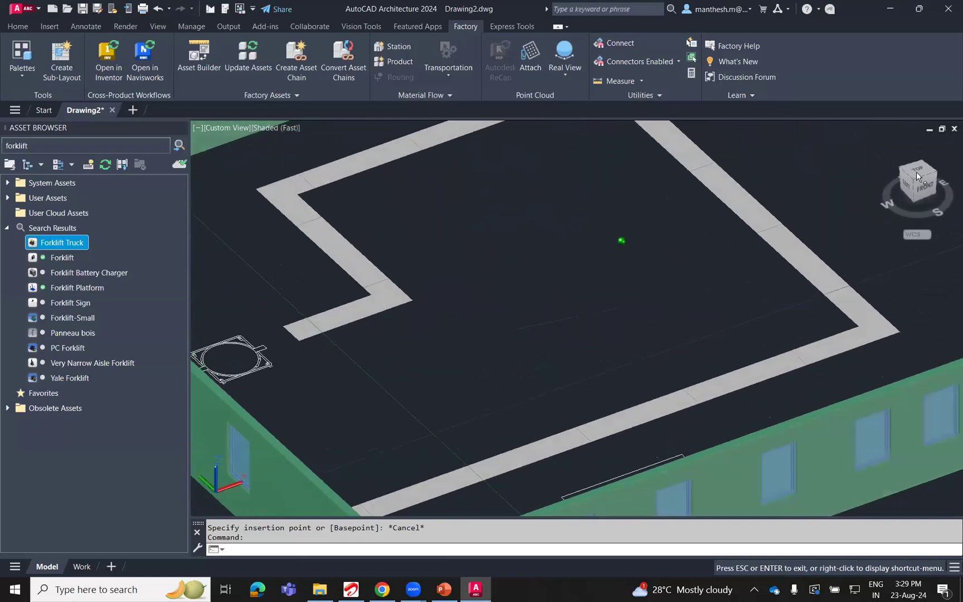
click(916, 171)
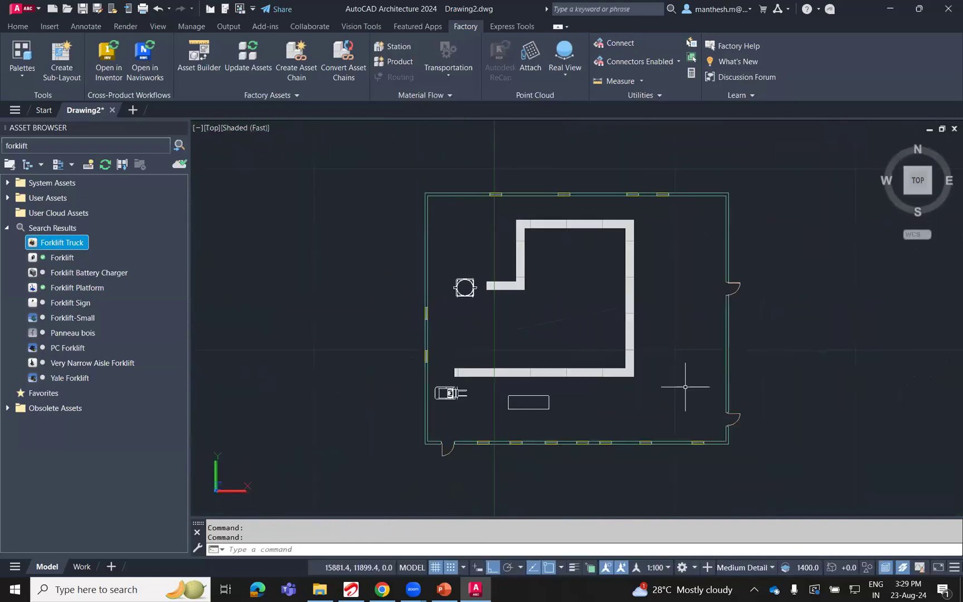
Save the drawing as 2D LAYOUT in the del folder on the Desktop.
key(ctrl+s)
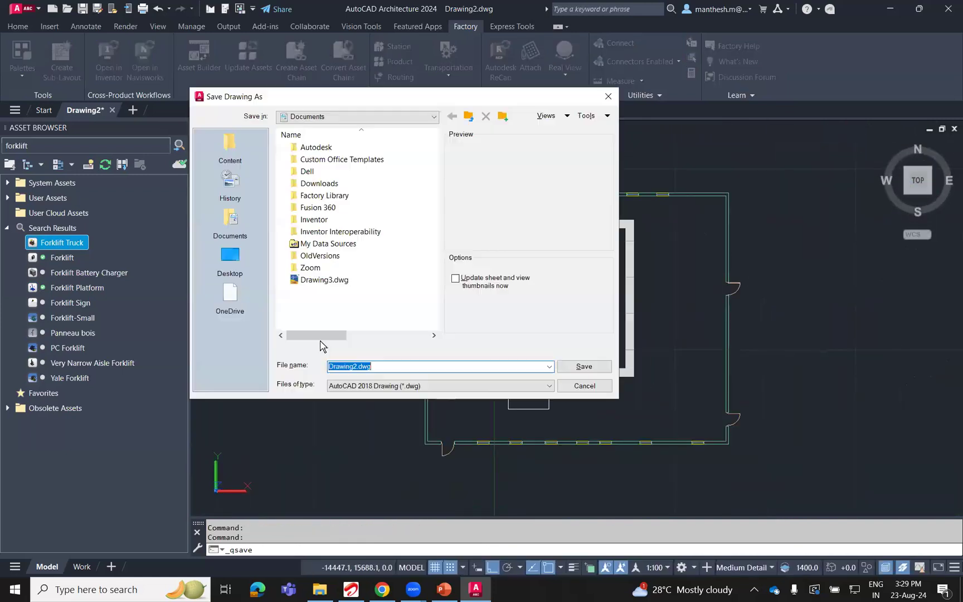
click(230, 262)
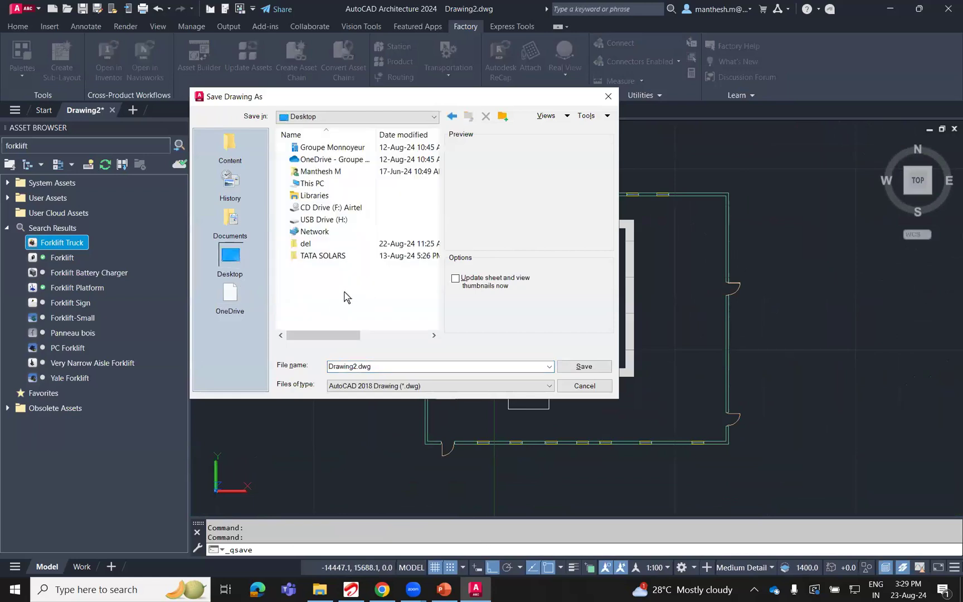
double_click(326, 244)
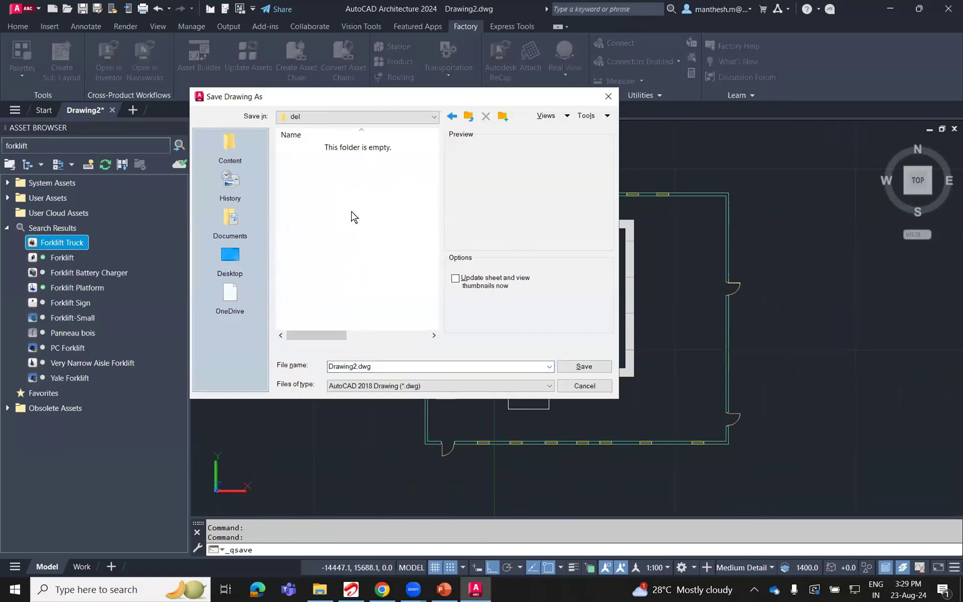
click(423, 365)
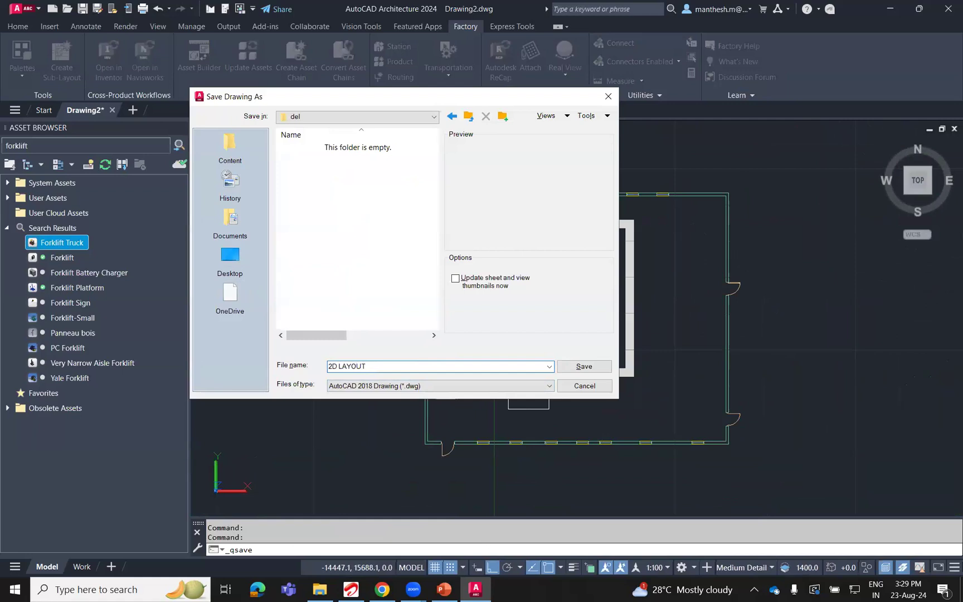
click(582, 366)
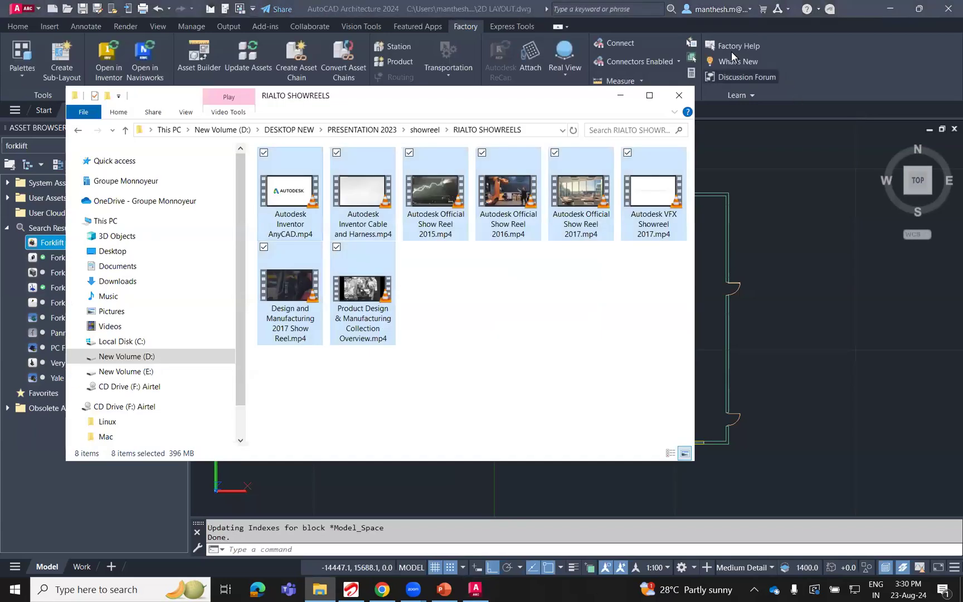
Minimize the file window covering the drawing and try to open the 2D LAYOUT drawing in Inventor.
click(619, 98)
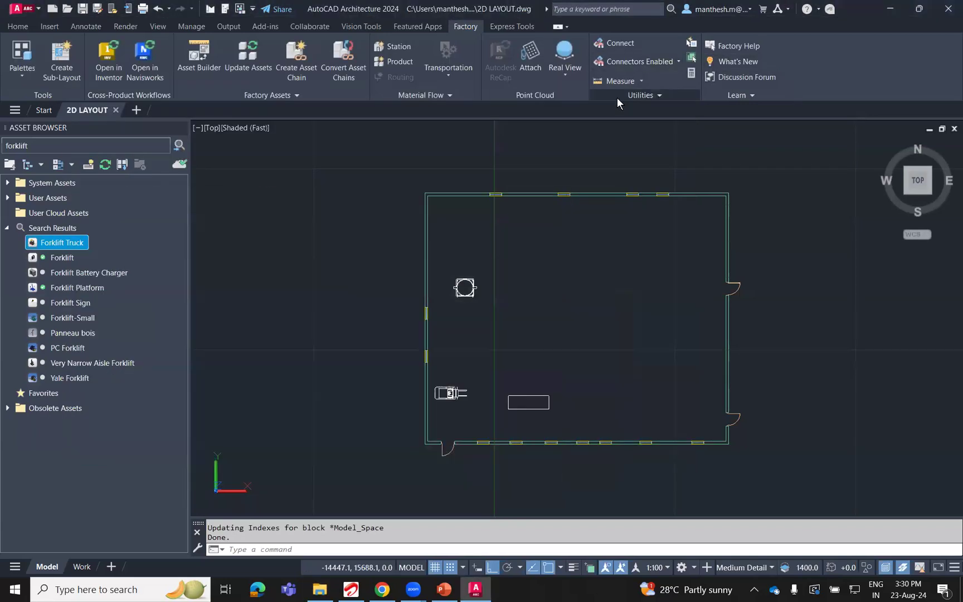
click(109, 70)
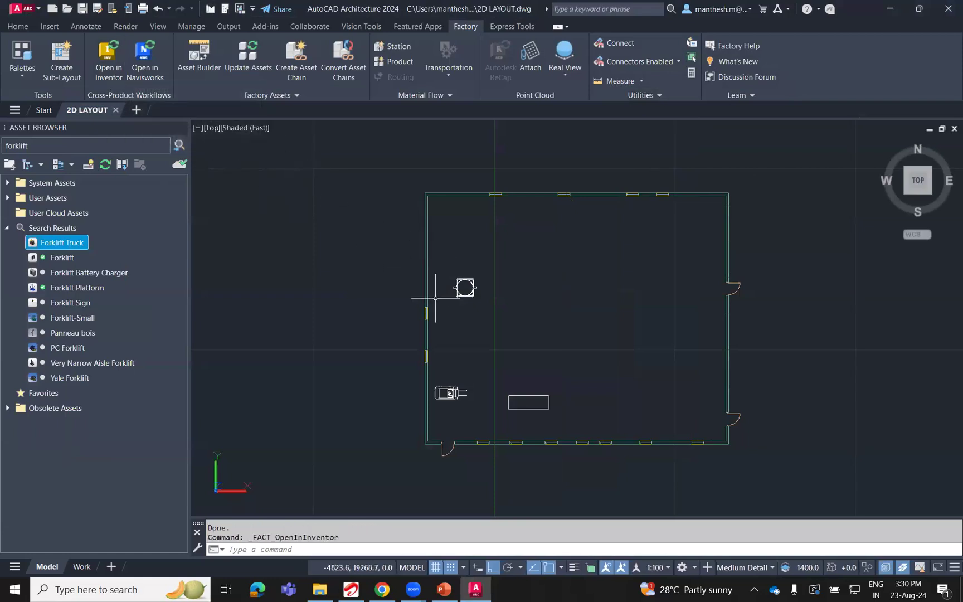
click(106, 69)
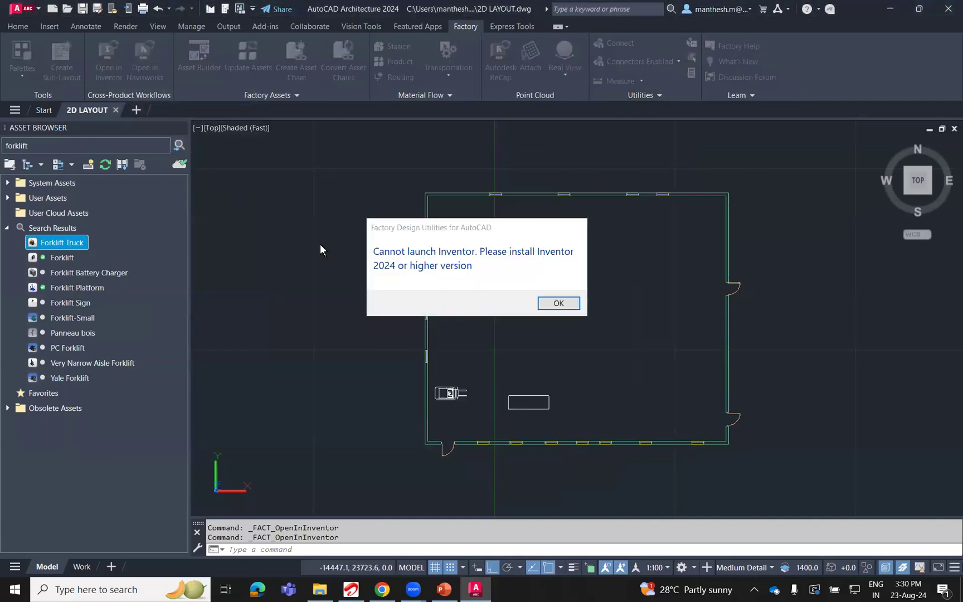
click(560, 303)
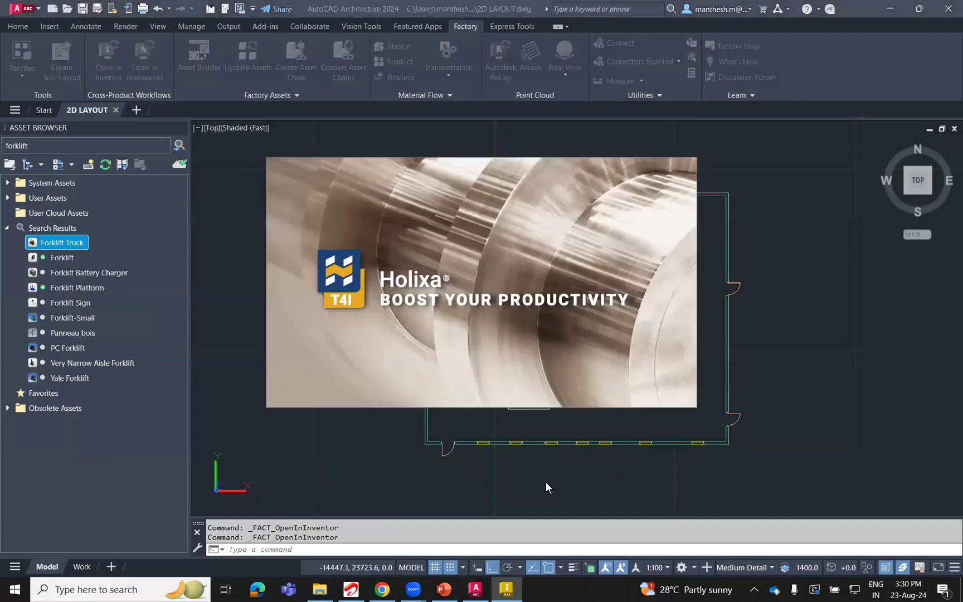
click(507, 587)
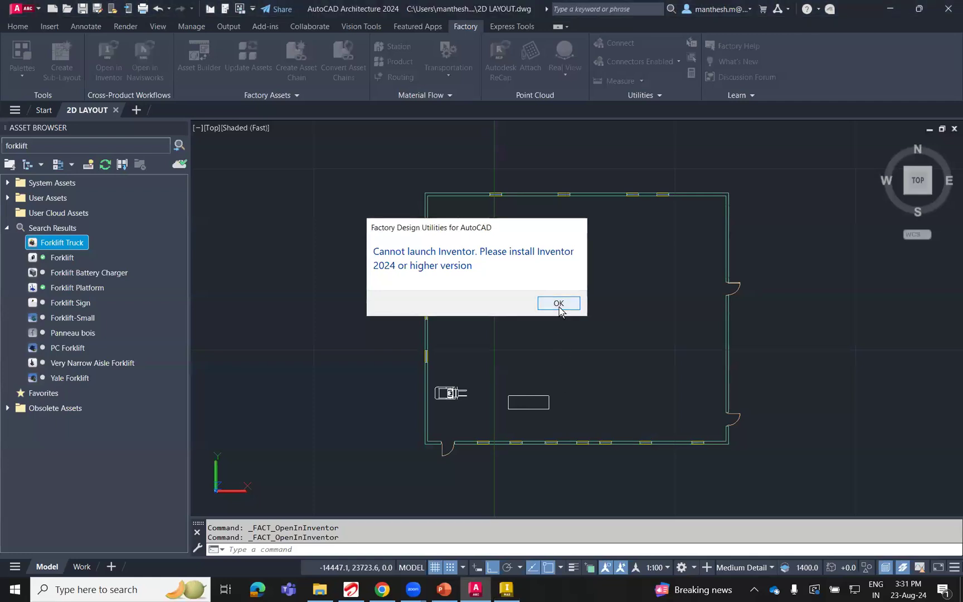
click(498, 592)
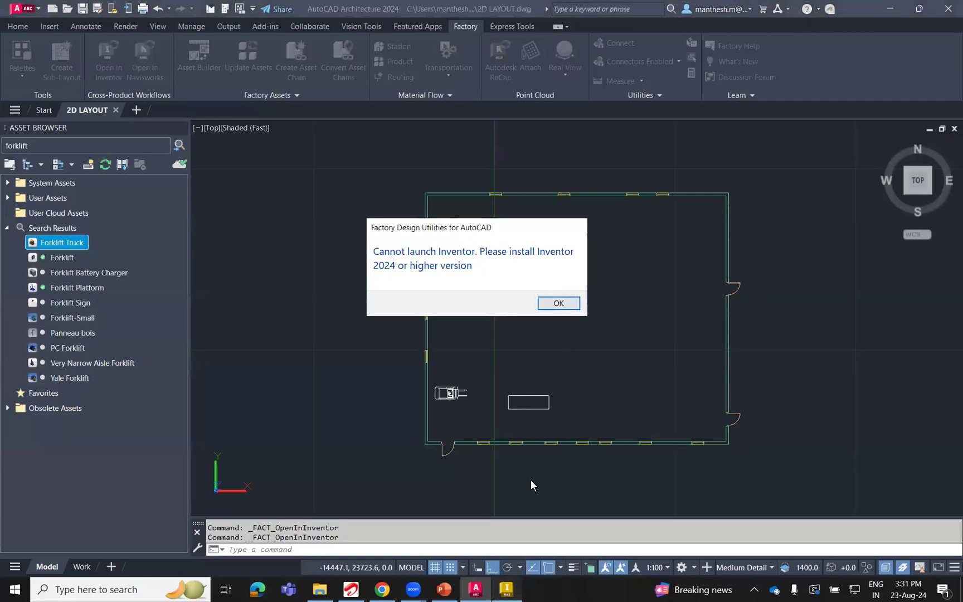
mouse_move(505, 595)
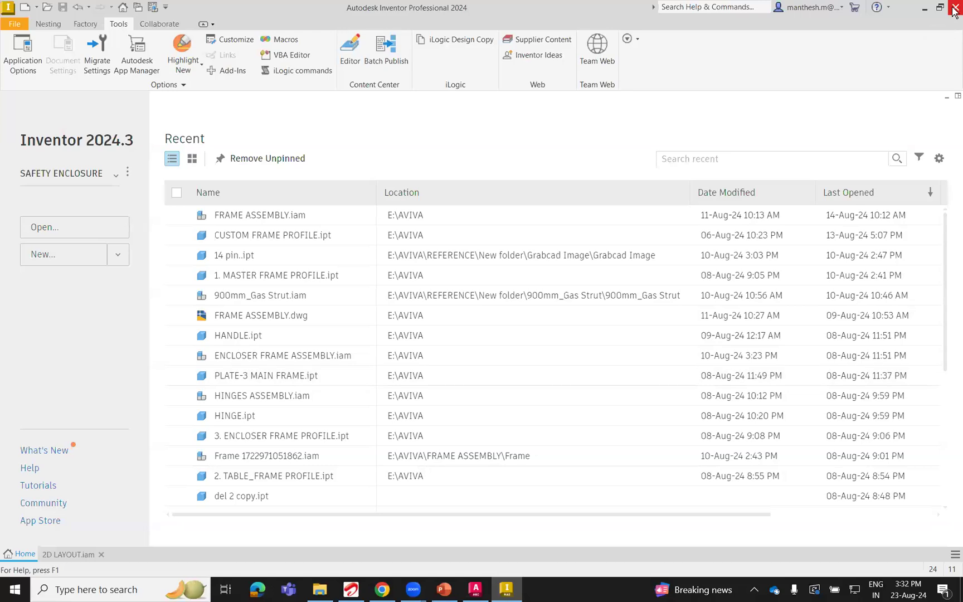
Close Inventor and dismiss the Factory Design Utilities launch error in AutoCAD Architecture.
click(953, 10)
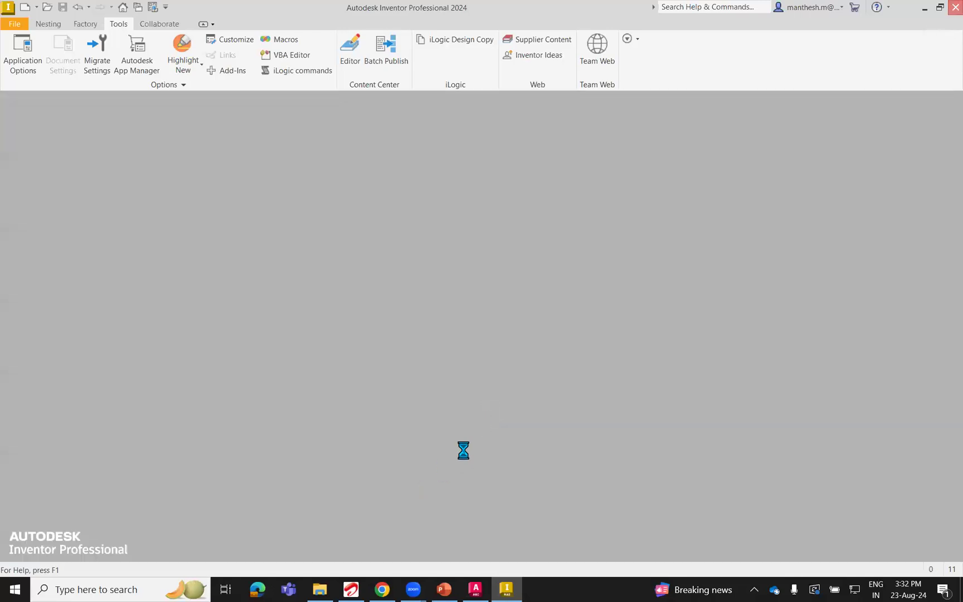
click(493, 501)
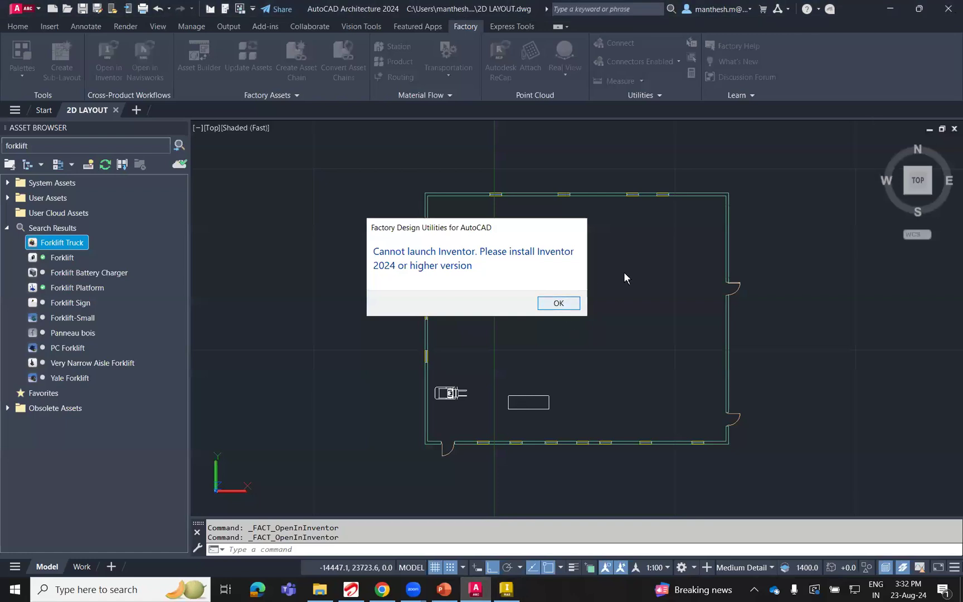
click(559, 303)
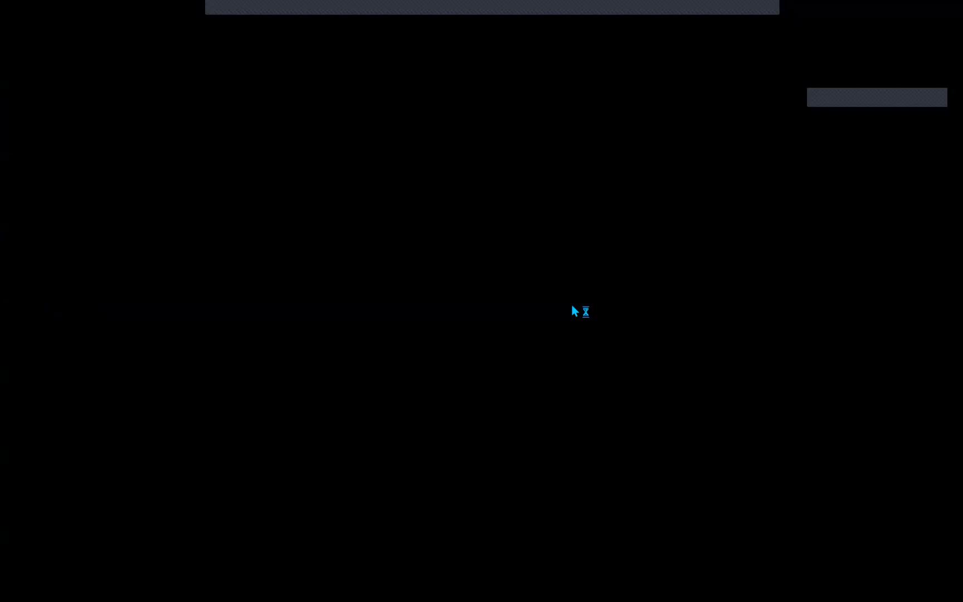
End the AutoCAD Application task in Task Manager and restart AutoCAD Architecture 2024.
click(572, 323)
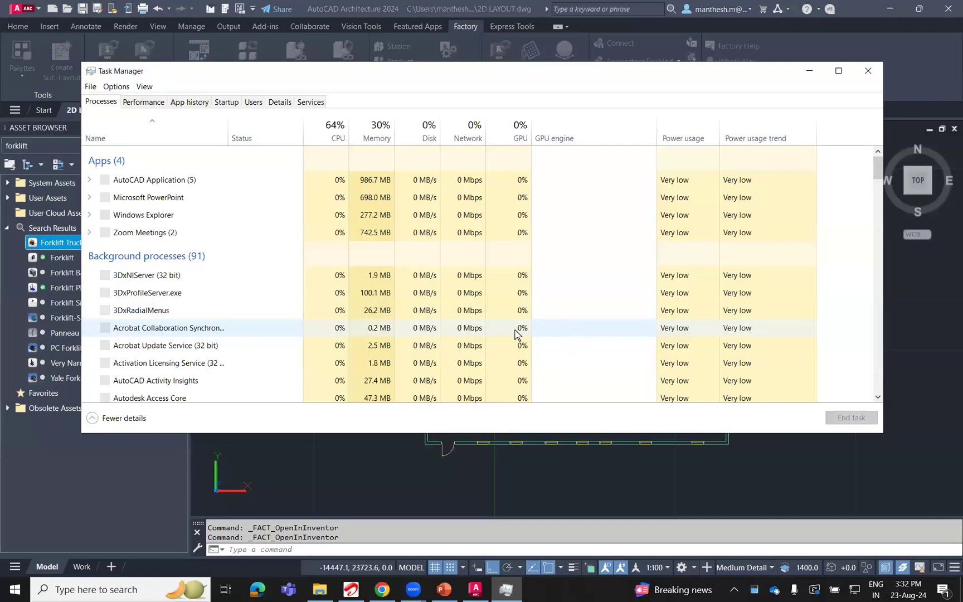
click(202, 188)
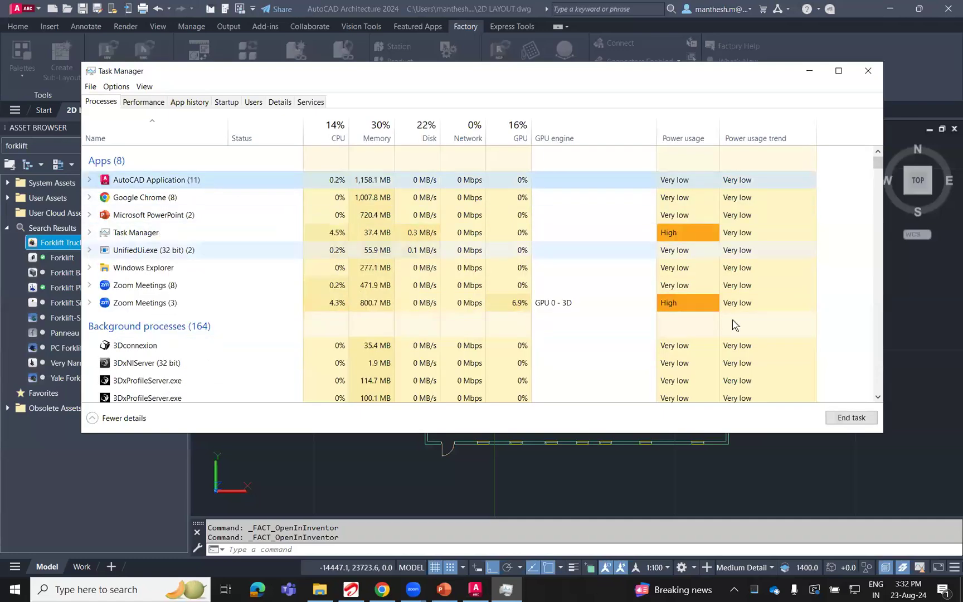
click(853, 421)
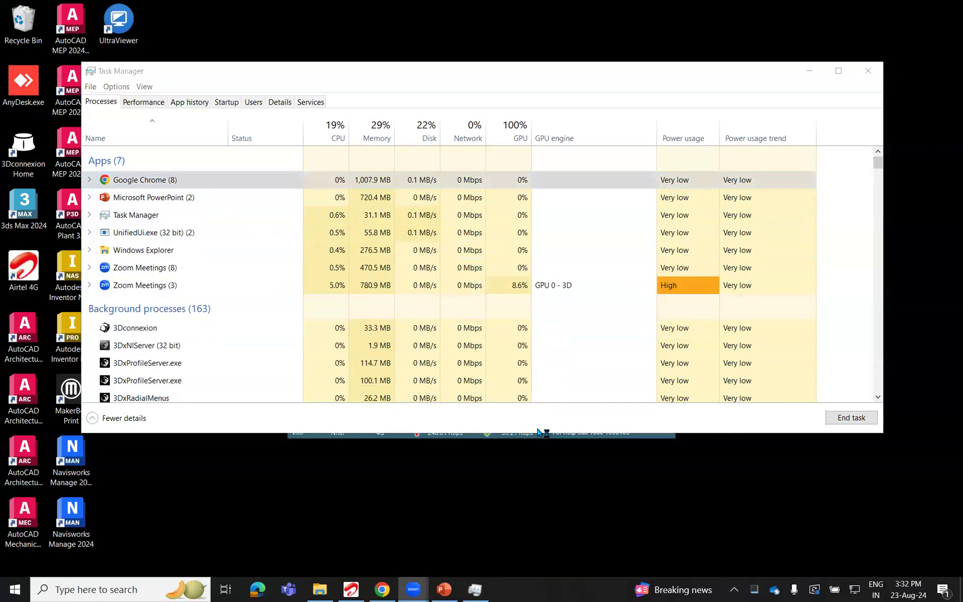
click(22, 592)
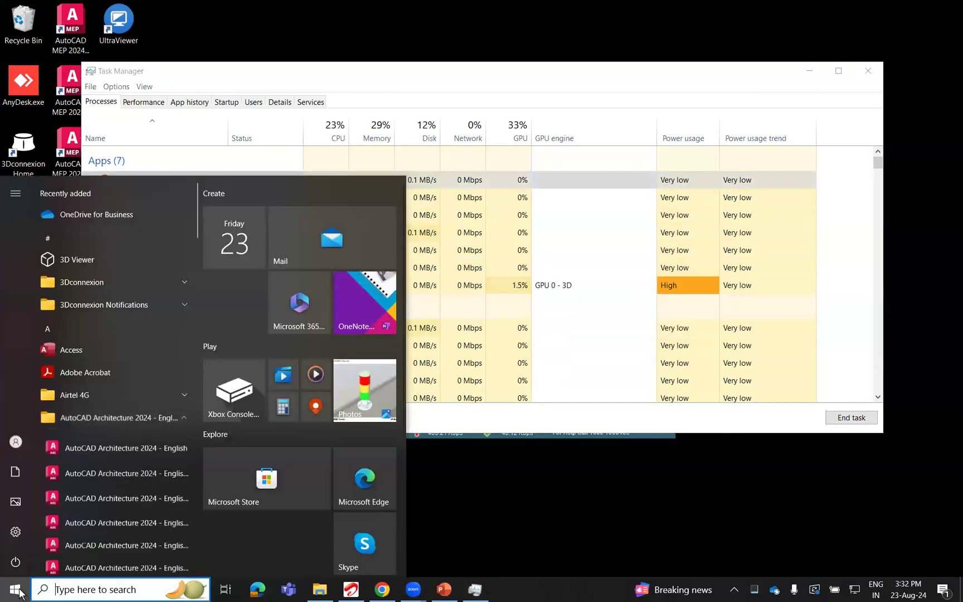
click(21, 593)
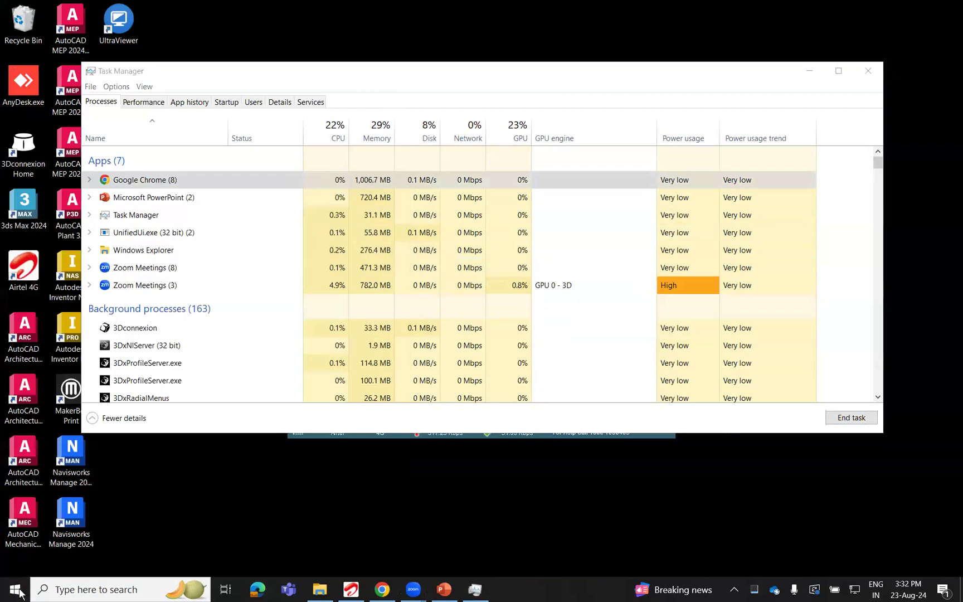
Switch to the PowerPoint slide show and close the presentation without saving its changes.
click(445, 582)
click(445, 579)
click(445, 580)
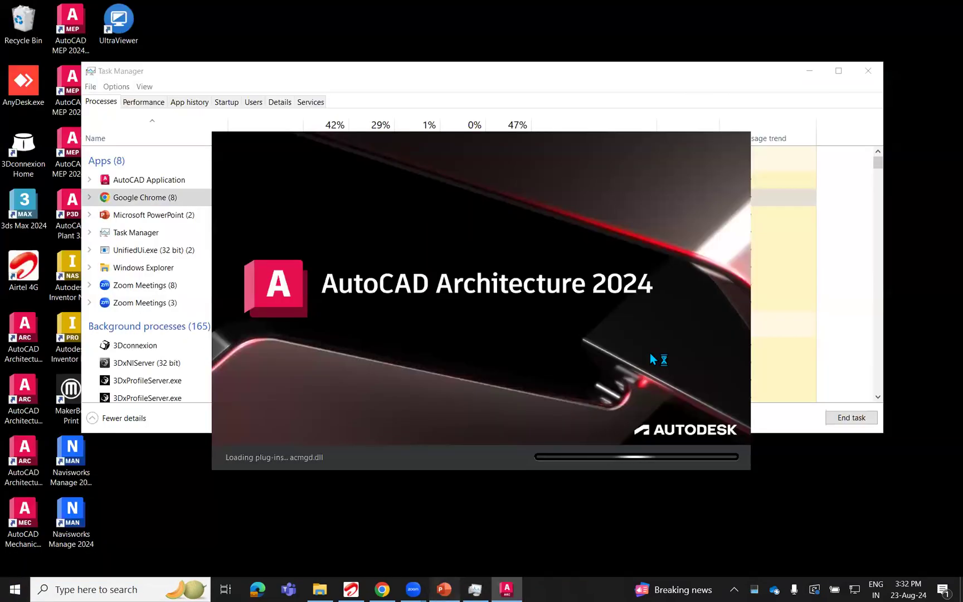
click(948, 8)
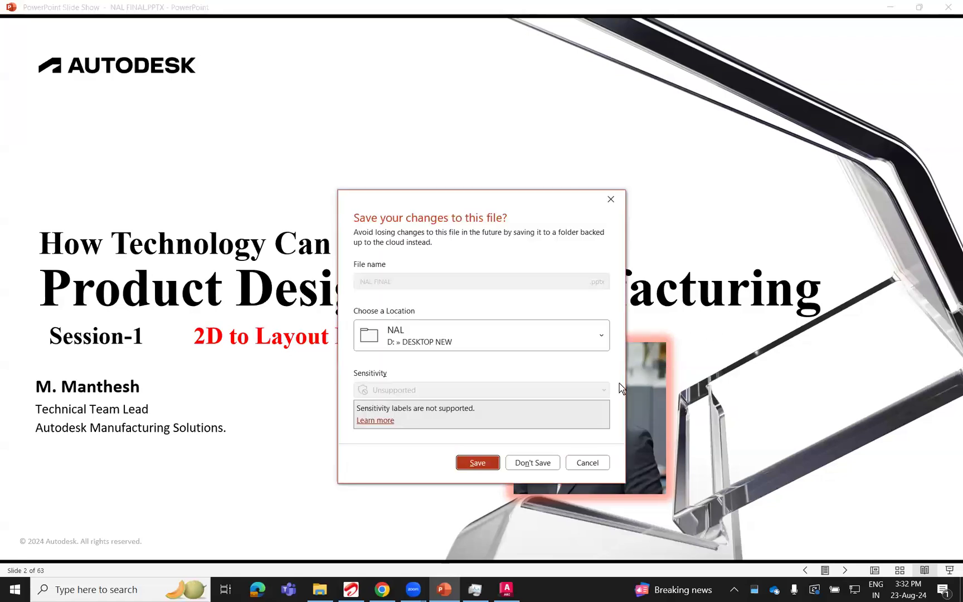
click(533, 463)
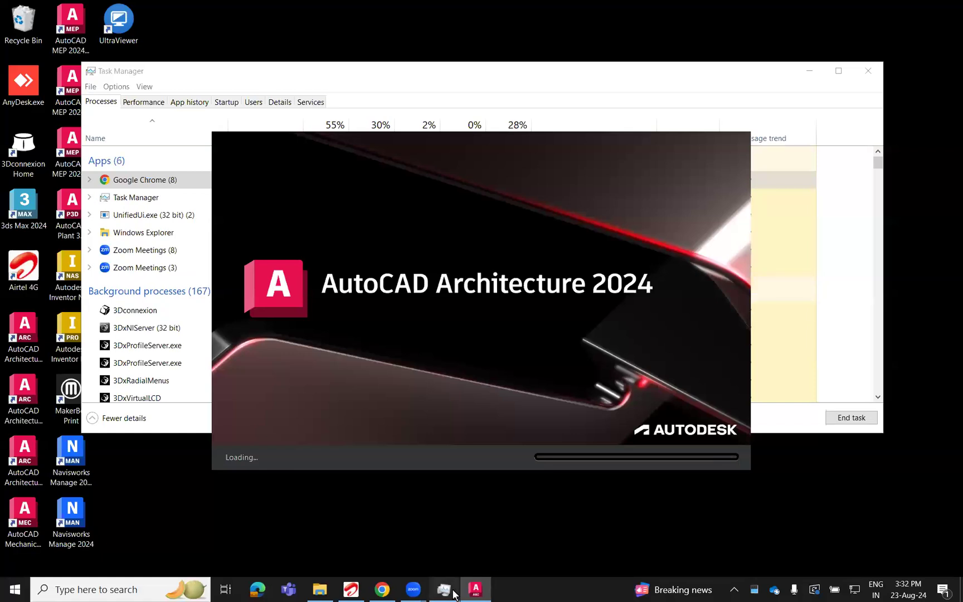
Close Task Manager and the Chrome browser window while AutoCAD Architecture loads.
click(454, 594)
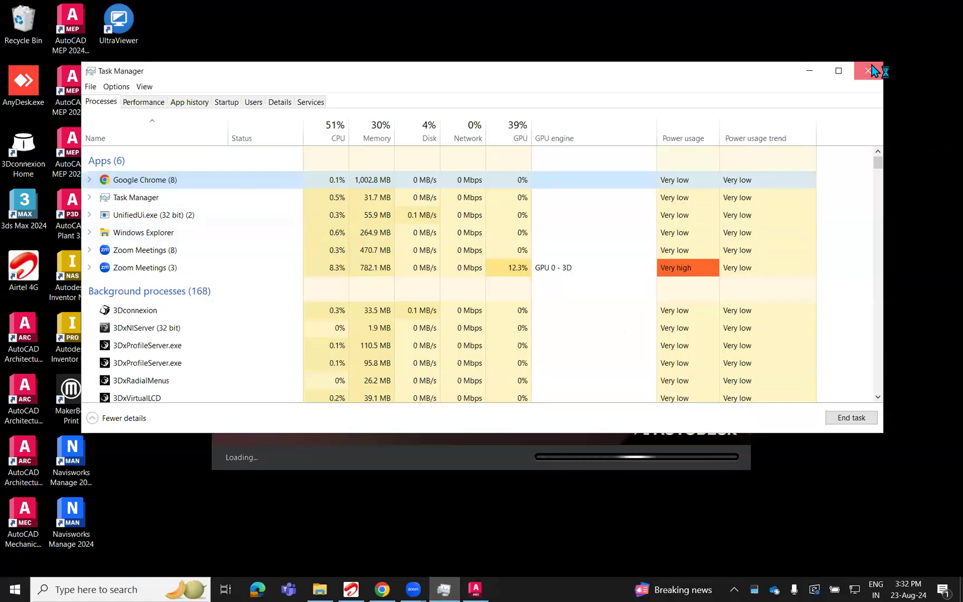
click(868, 71)
click(378, 586)
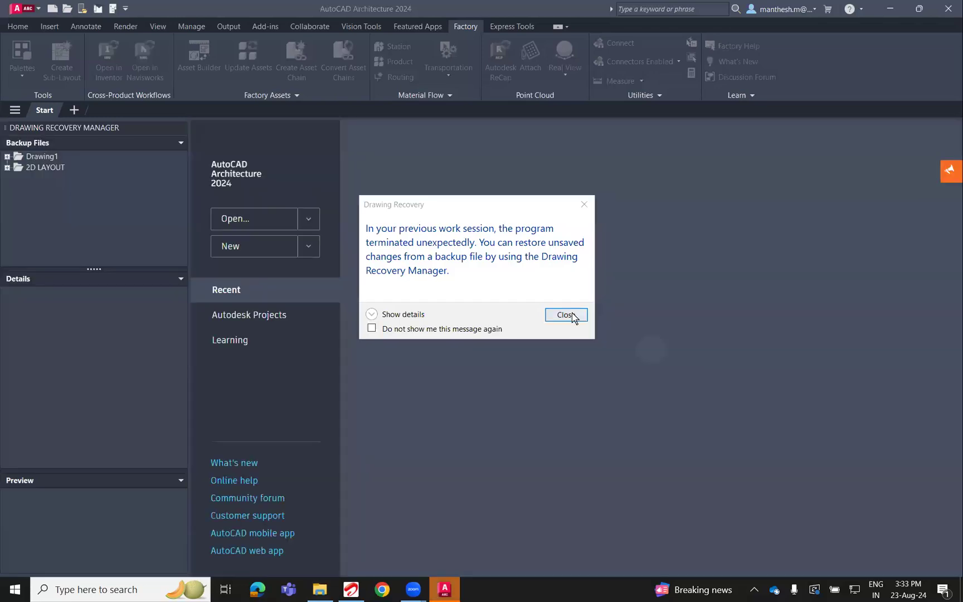
click(573, 316)
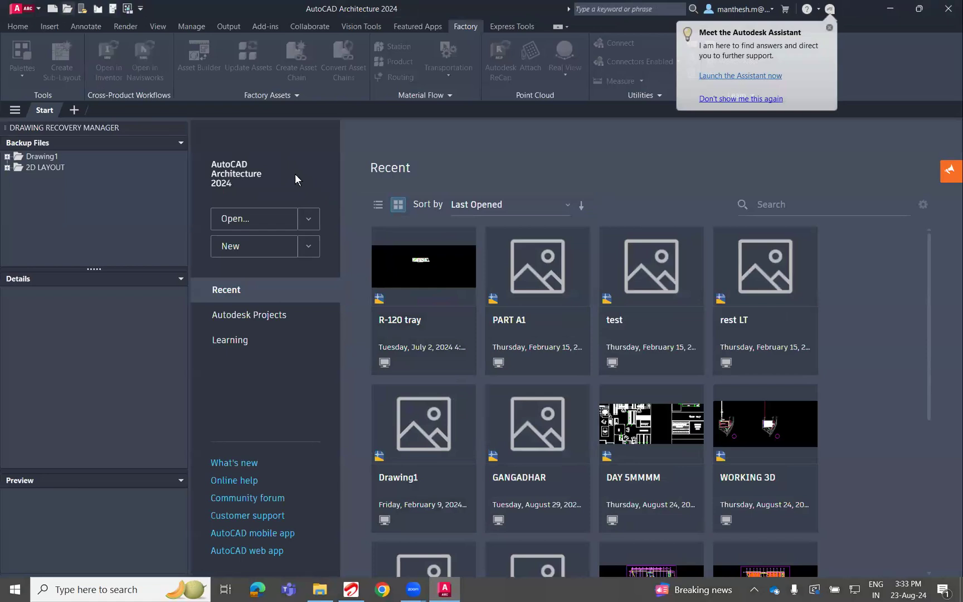
Open 2D LAYOUT.dwg from the del folder and close the Factory Properties and Material Flow Browser palettes.
click(442, 299)
click(400, 216)
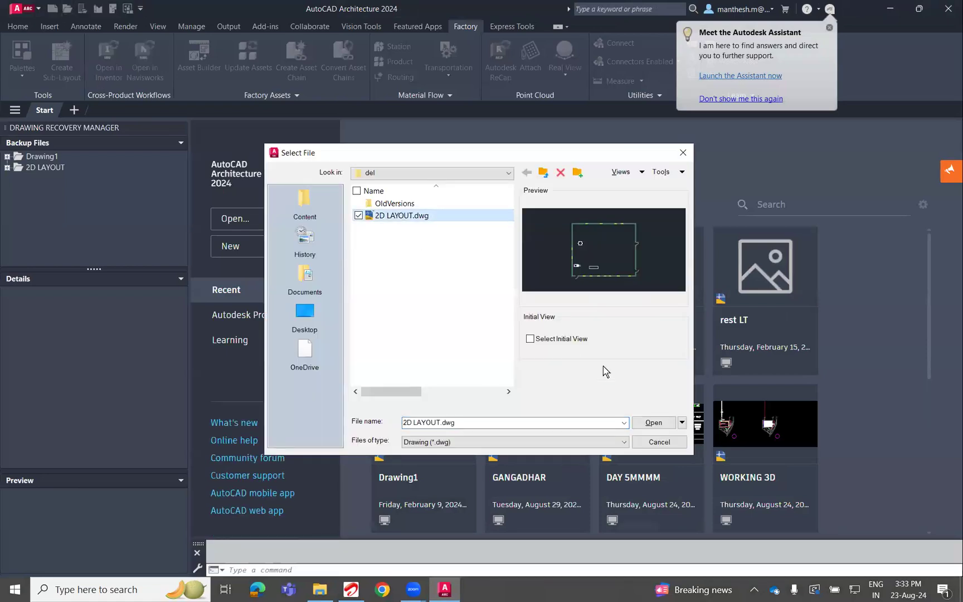
click(653, 423)
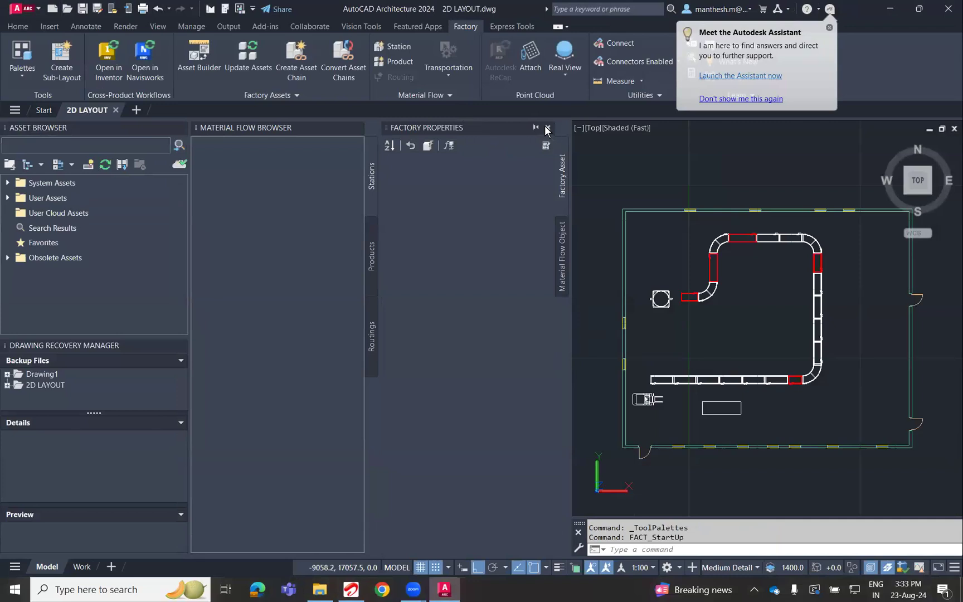
click(548, 128)
click(358, 128)
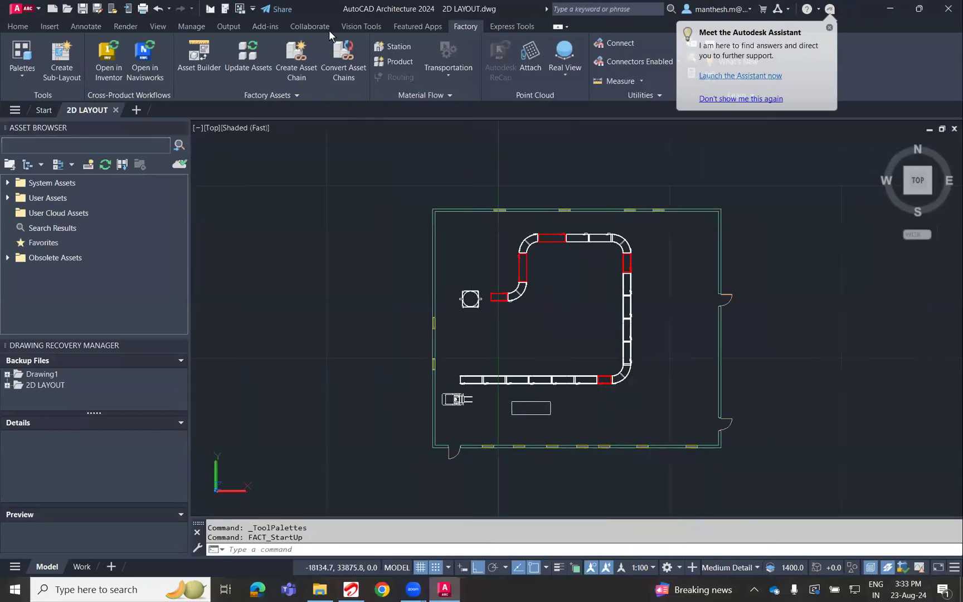
Set the visual style of the factory layout view to 2D Wireframe.
click(159, 27)
click(288, 48)
click(243, 71)
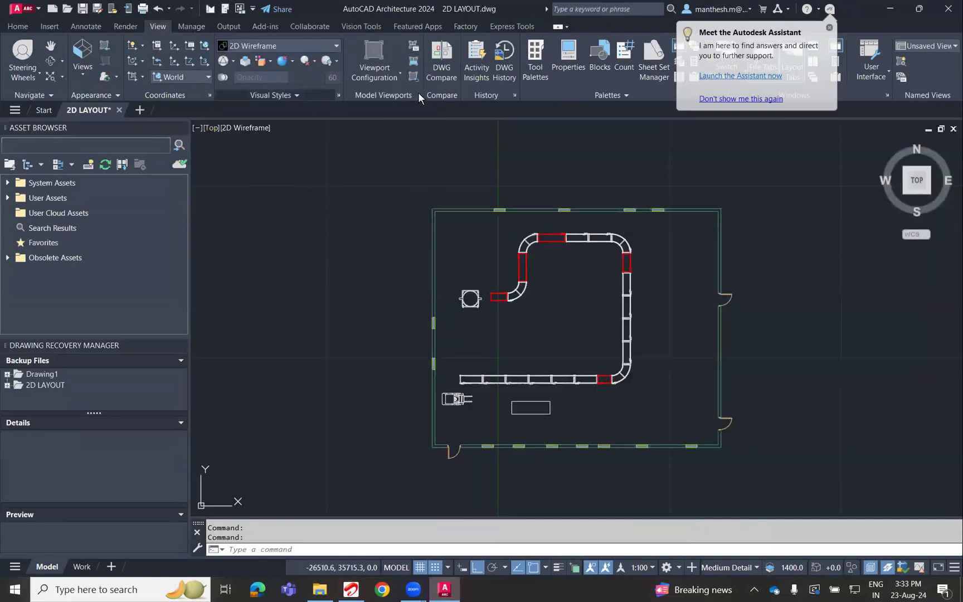
Open the 2D LAYOUT drawing in Inventor, agreeing to save it first, and switch back to AutoCAD Architecture.
click(465, 27)
click(110, 78)
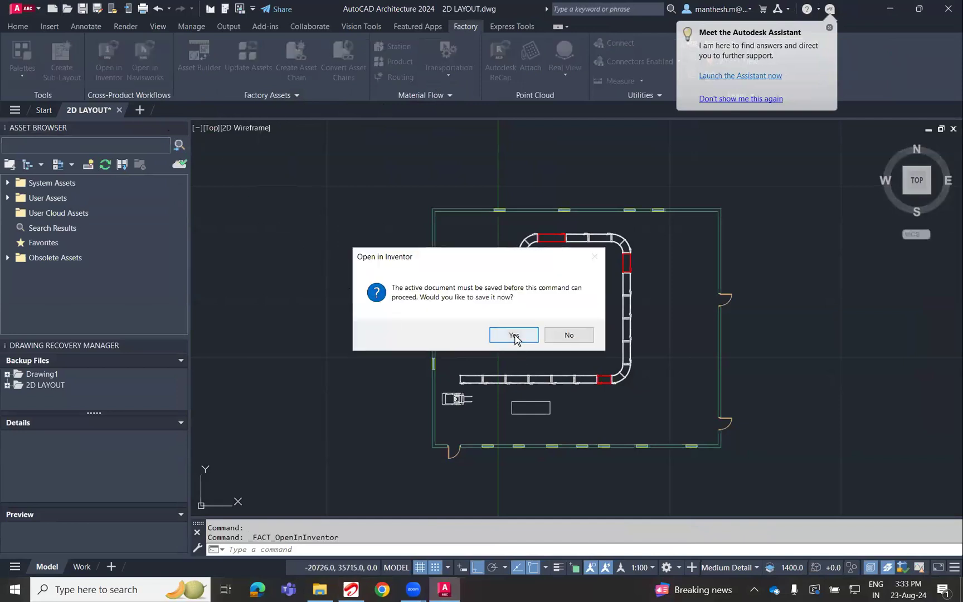
click(514, 335)
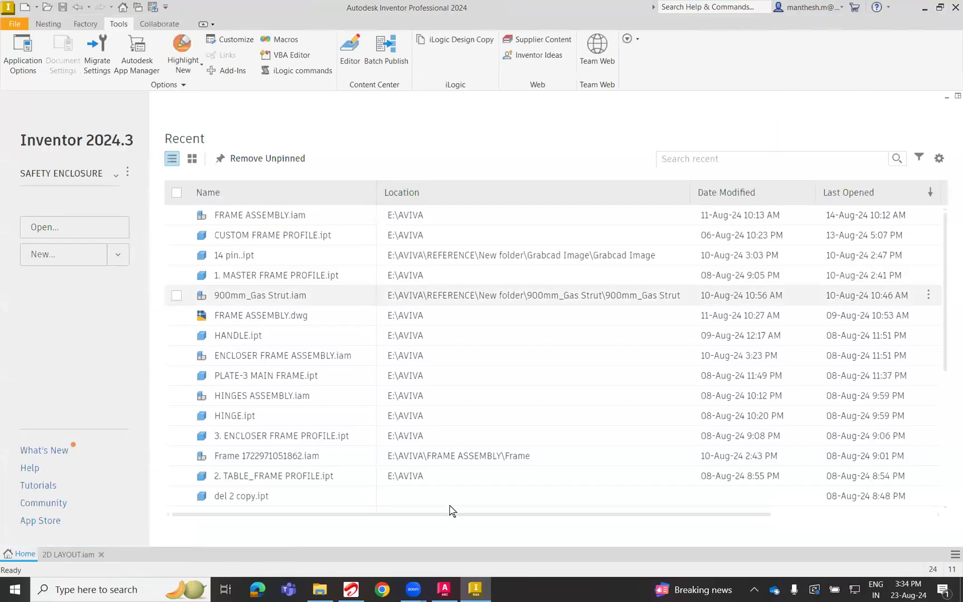
click(445, 593)
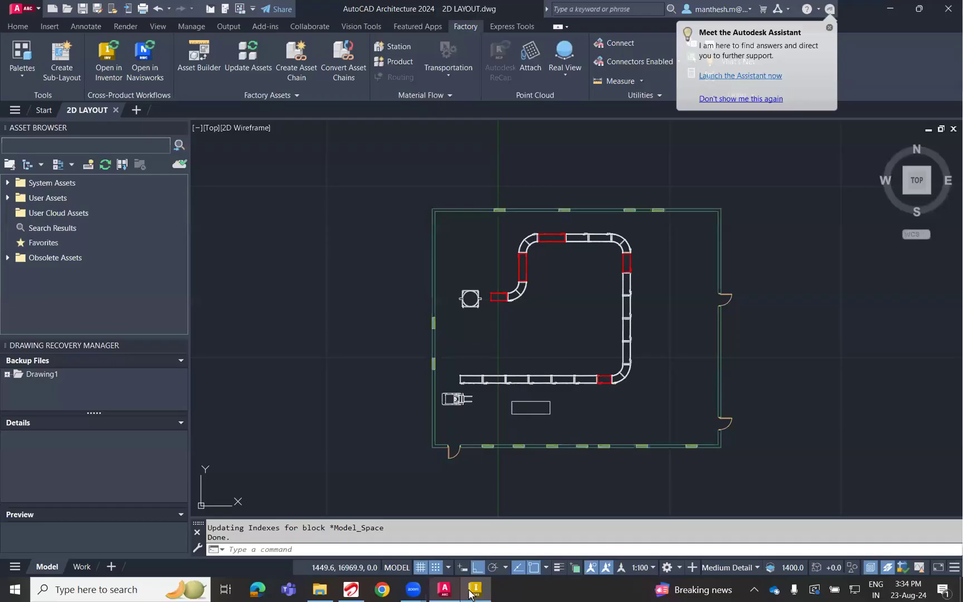
Switch to Inventor and bring up the open 2D LAYOUT.iam assembly.
key(alt+Tab)
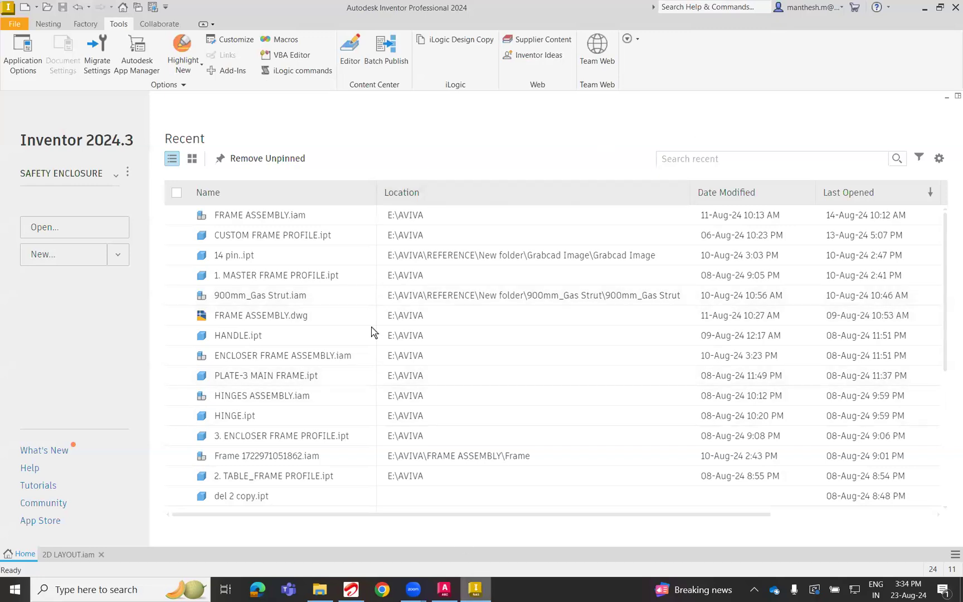
key(alt+Tab)
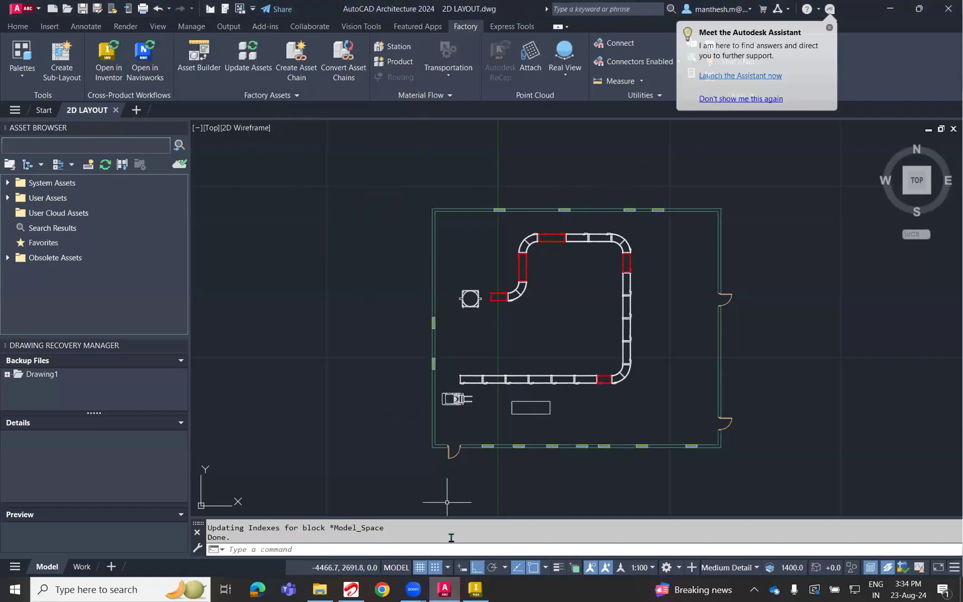
click(474, 590)
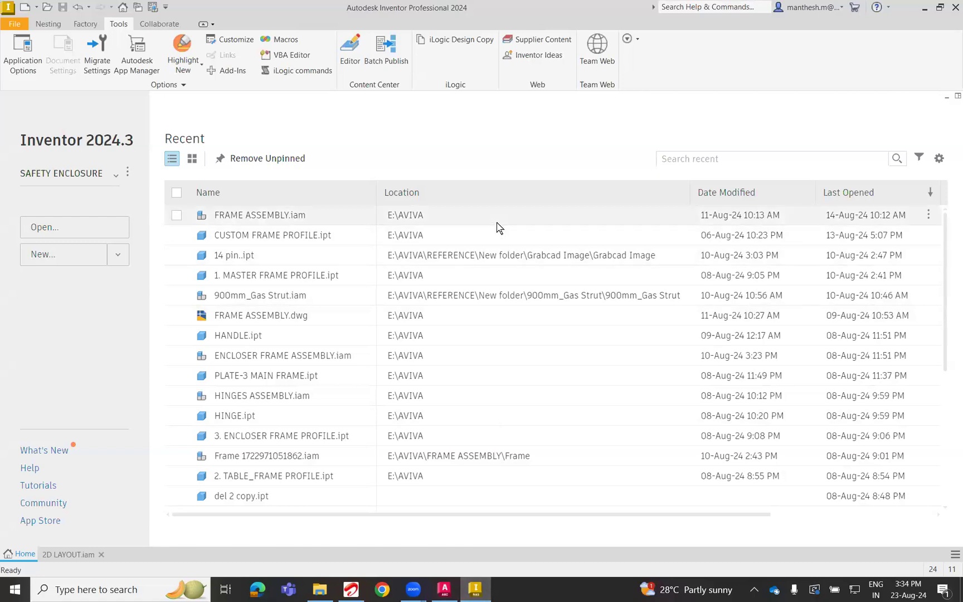
scroll(483, 322, down, 5)
scroll(269, 455, up, 5)
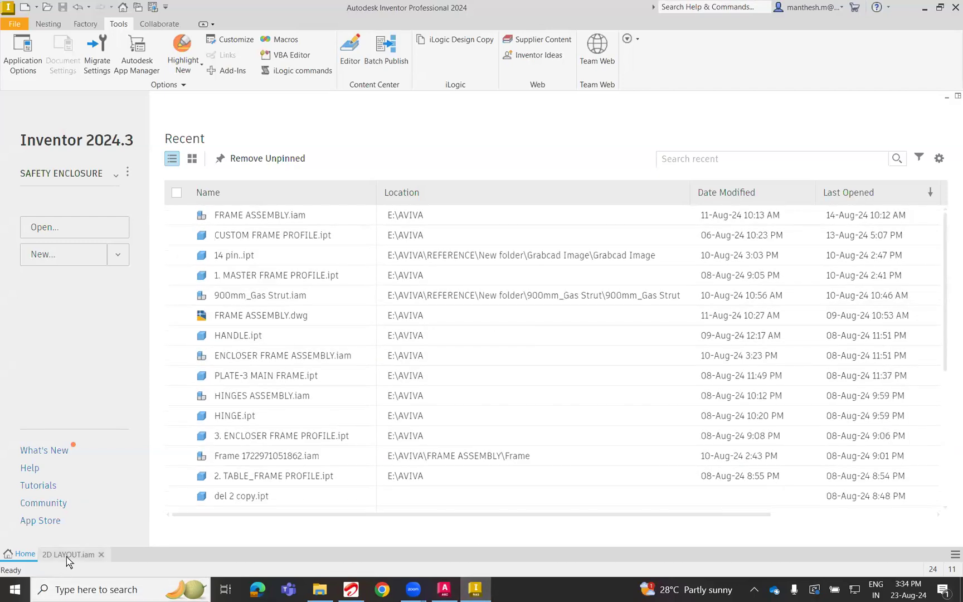
click(67, 554)
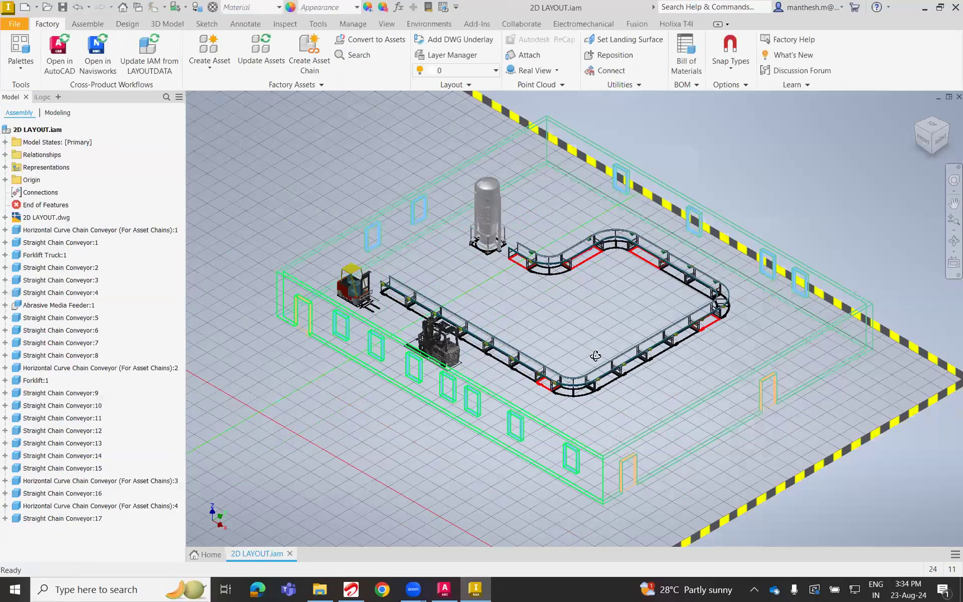
Examine the 3D factory layout from the top and from oblique angles, including the conveyor line, feeder and forklifts.
scroll(607, 383, up, 4)
click(920, 139)
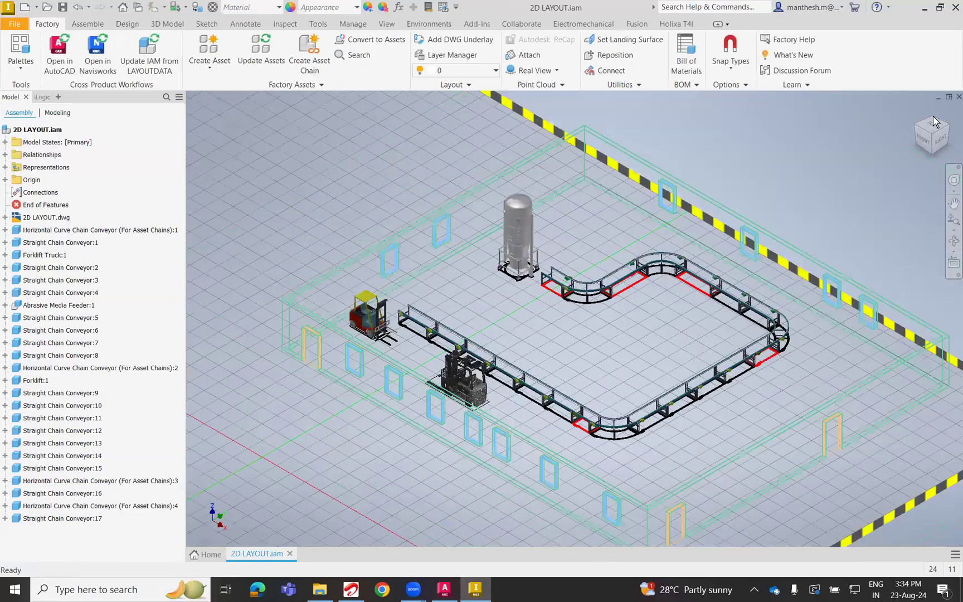
shift+middle_drag(763, 335, 734, 361)
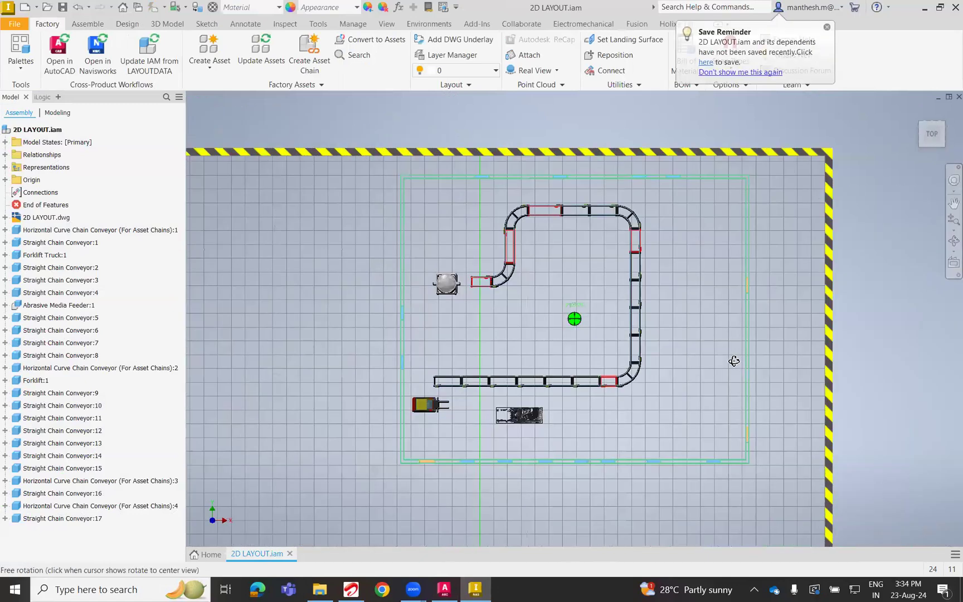
shift+middle_drag(647, 307, 645, 346)
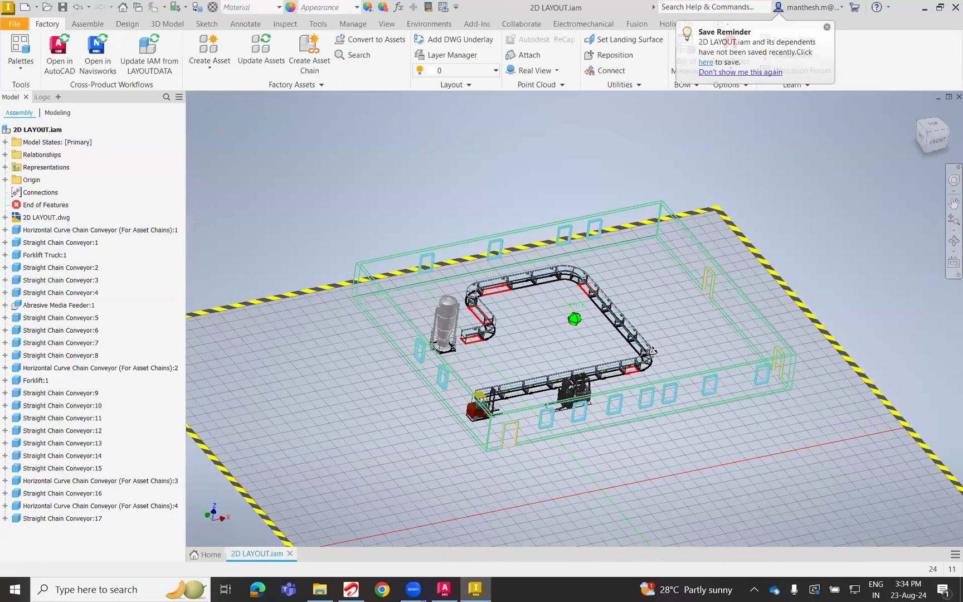
scroll(644, 343, up, 4)
shift+middle_drag(644, 344, 658, 353)
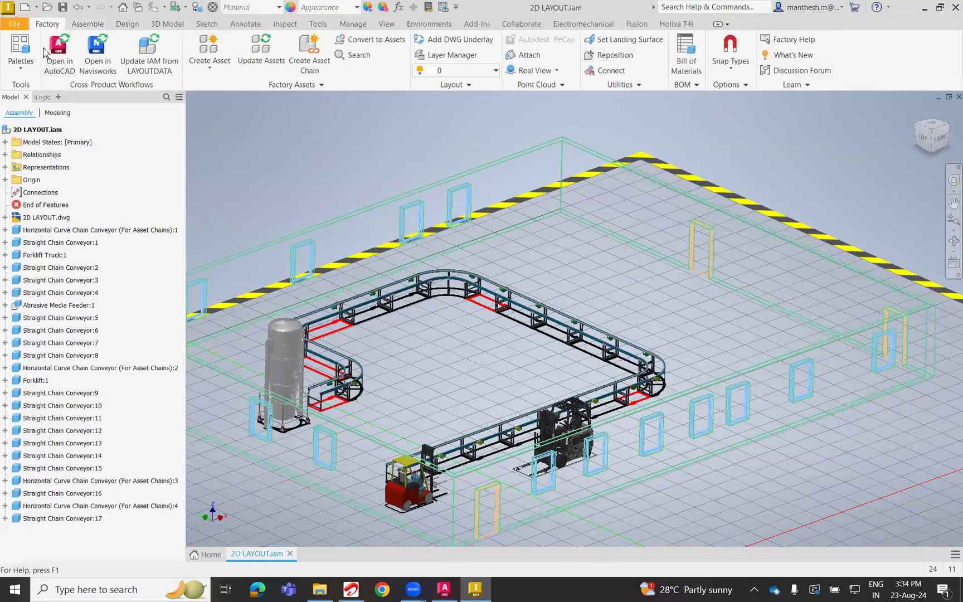
Close the Model and iLogic browsers and open the factory Asset Browser.
click(29, 71)
click(274, 147)
click(26, 97)
click(55, 99)
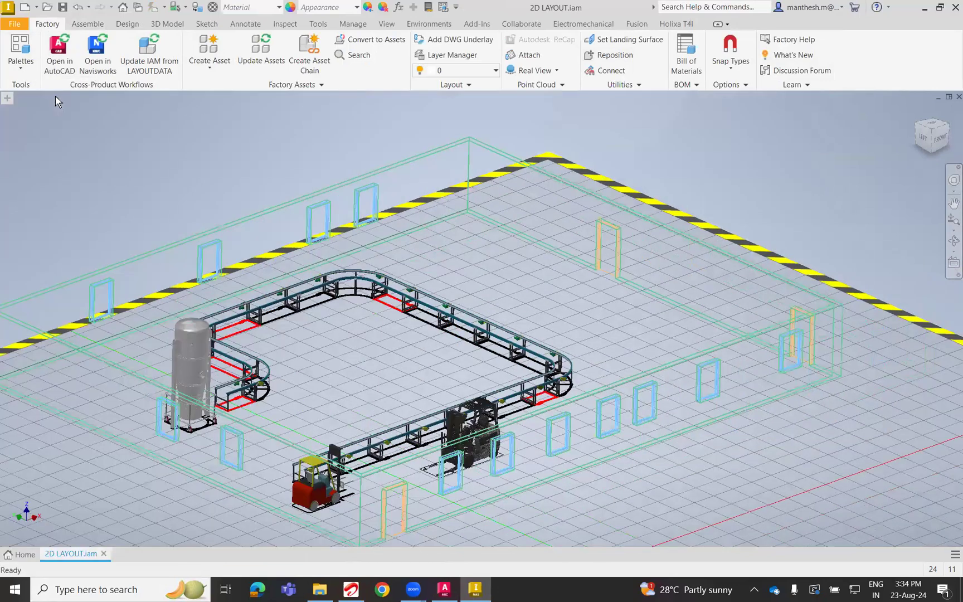
click(24, 65)
click(57, 98)
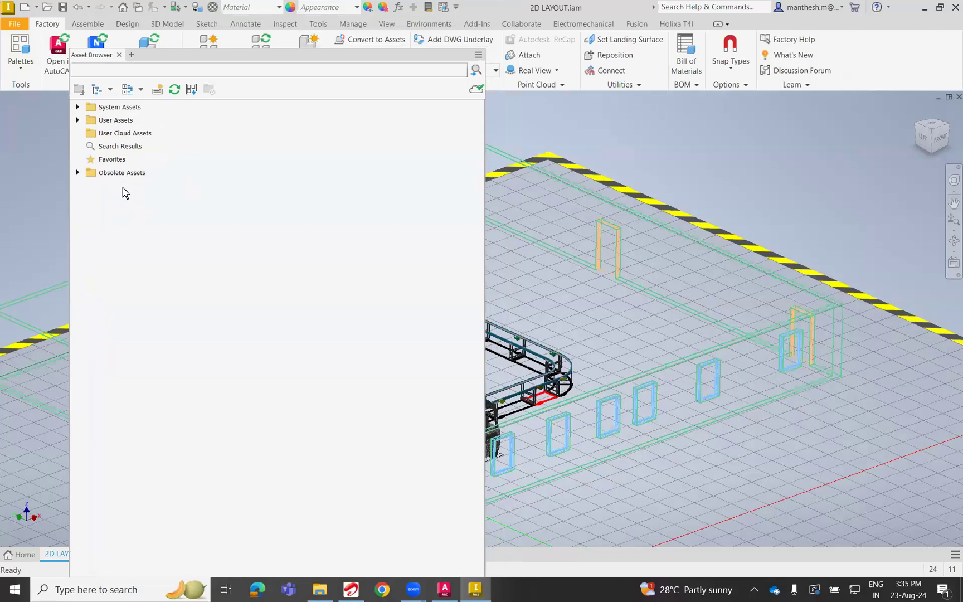
Place the Man asset from the General system assets on the inner side of the conveyor near its curved corner.
click(78, 120)
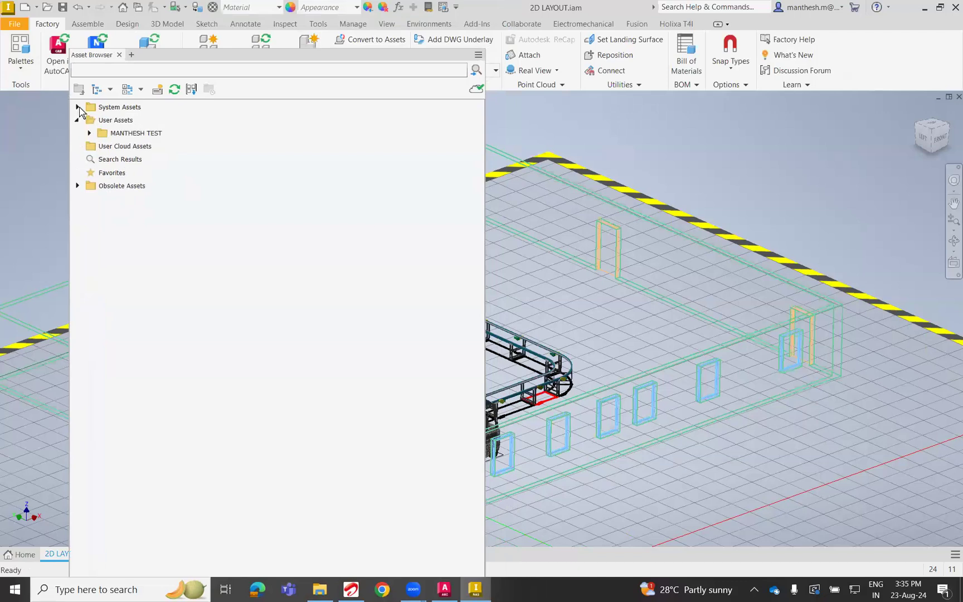
click(78, 107)
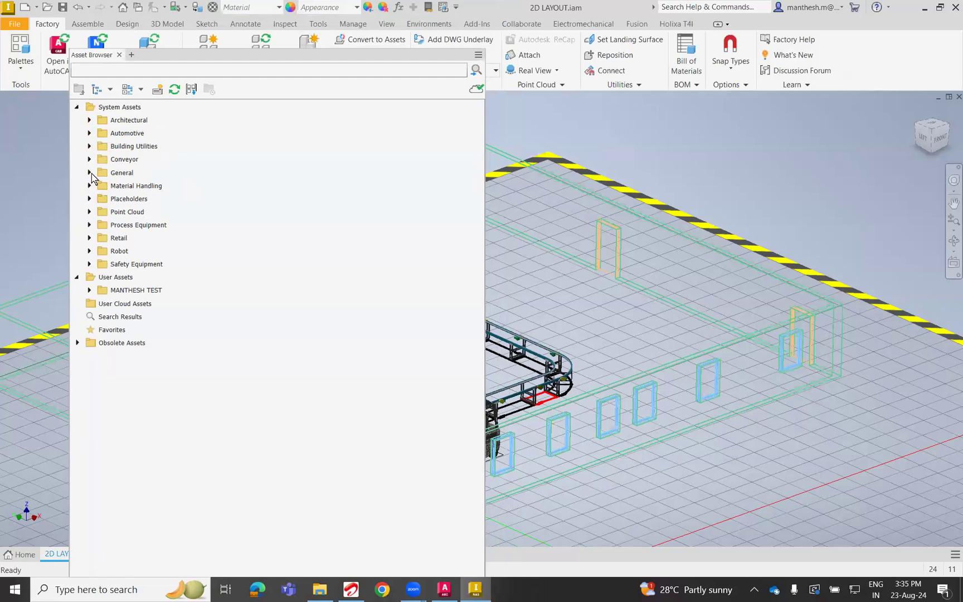
click(89, 173)
drag(131, 200, 595, 338)
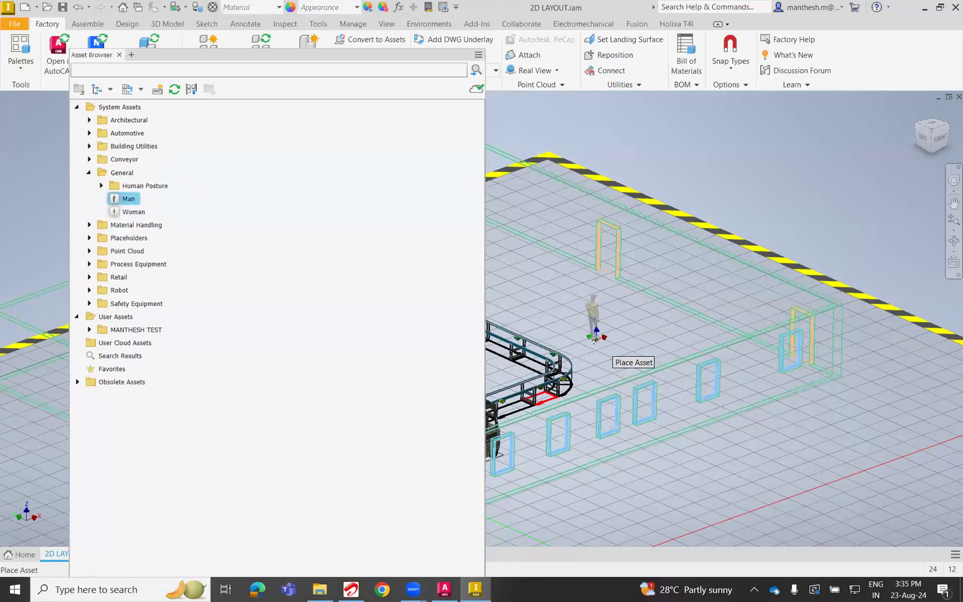
scroll(655, 350, up, 3)
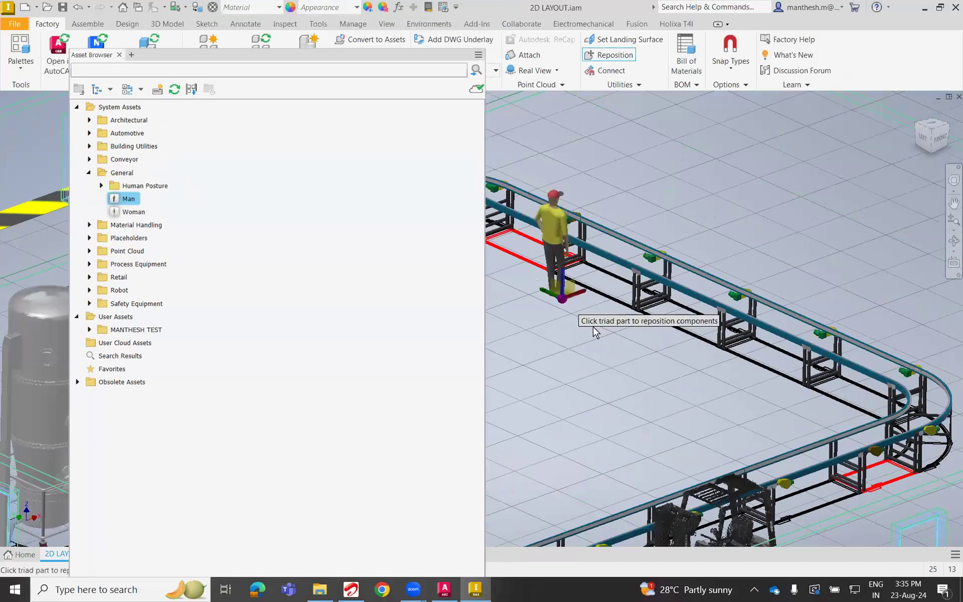
key(Escape)
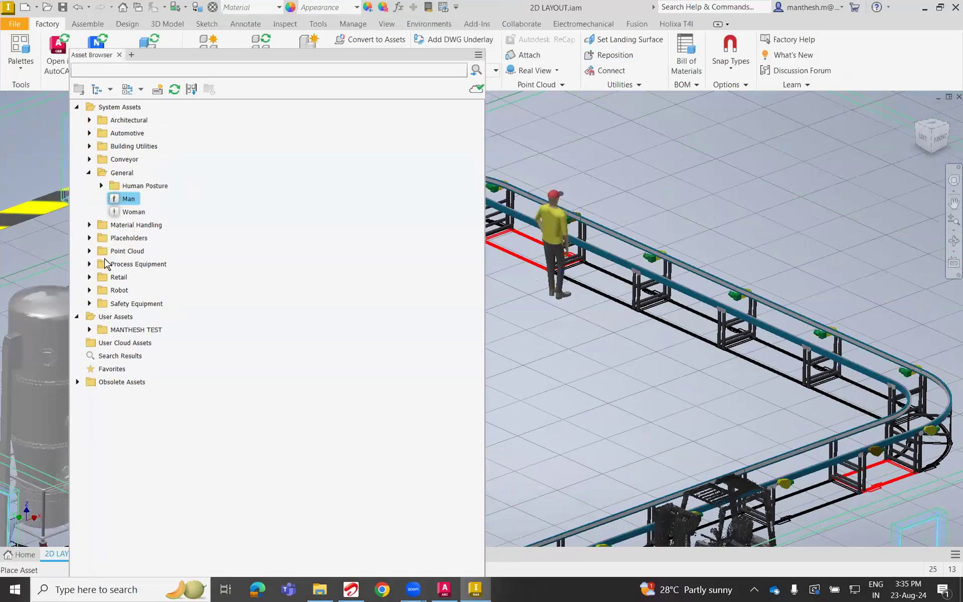
Place one Cylinder from the Placeholders system assets inside the building, outside the conveyor loop near the far corner.
click(89, 238)
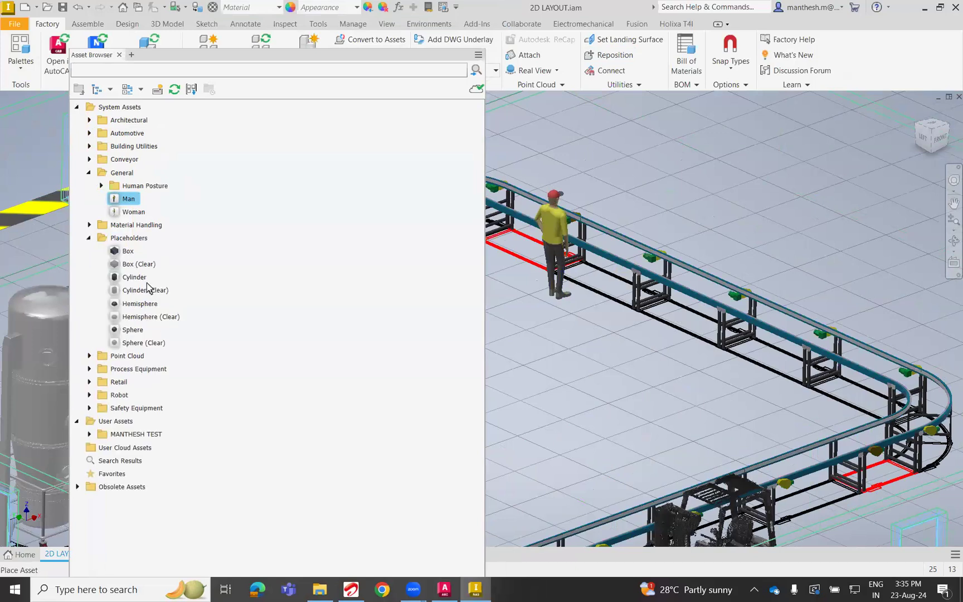
click(137, 283)
click(623, 363)
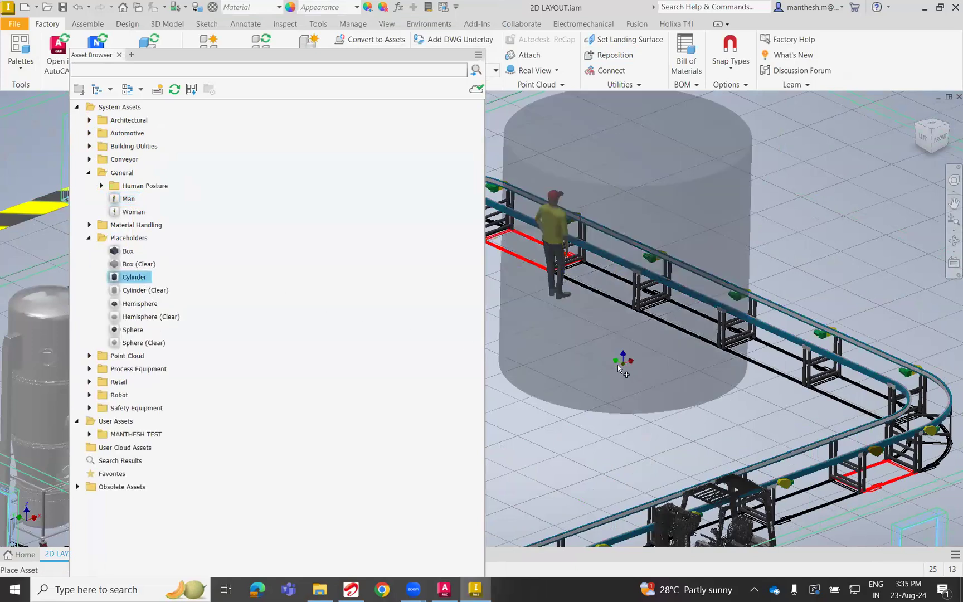
scroll(634, 291, down, 5)
click(634, 289)
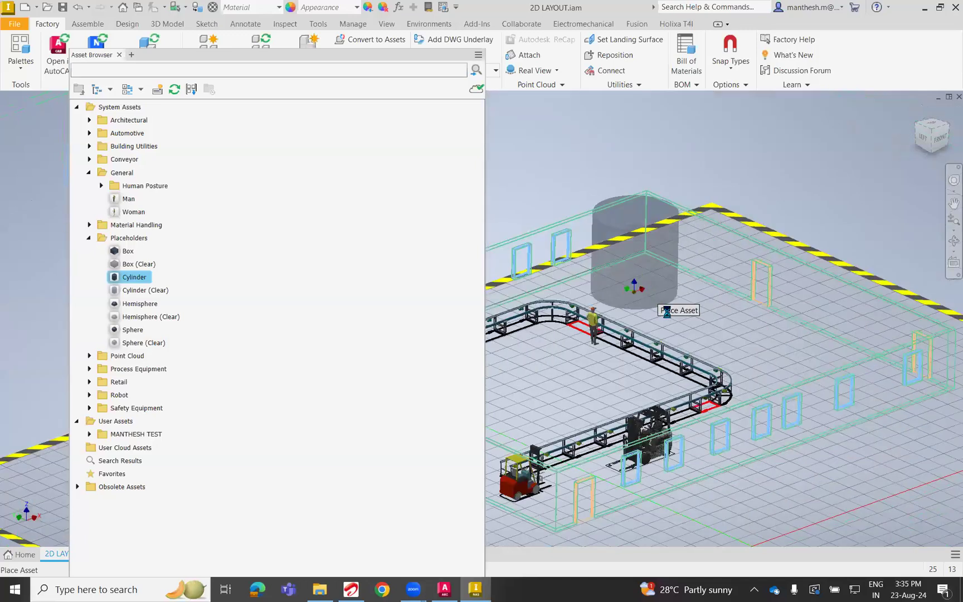
right_click(708, 329)
click(728, 334)
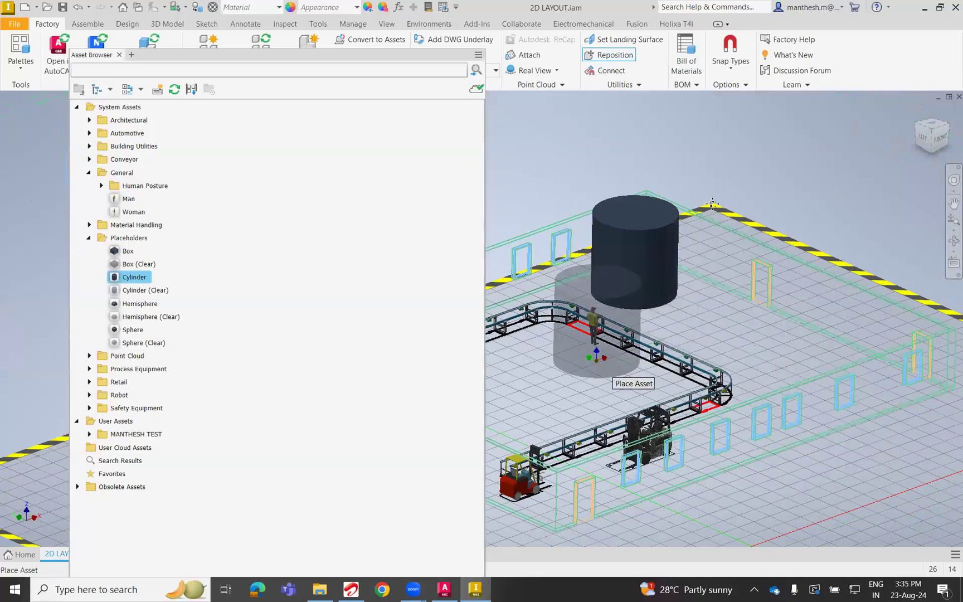
middle_drag(596, 361, 723, 250)
key(Escape)
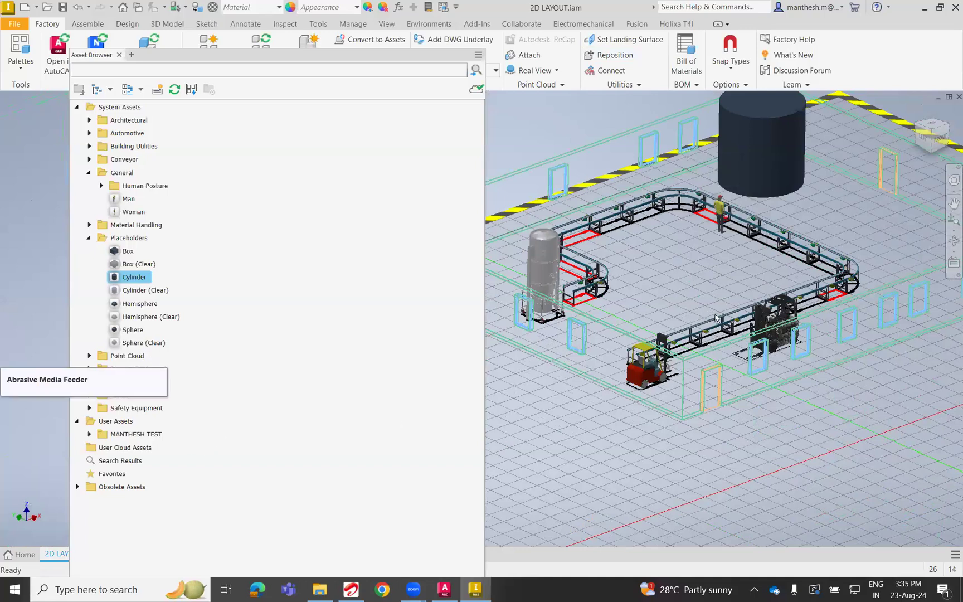
Place the Woman asset from the General system assets between the abrasive media feeder and the conveyor's end, and close the Asset Browser.
scroll(715, 318, down, 3)
scroll(718, 320, up, 2)
shift+middle_drag(601, 330, 622, 326)
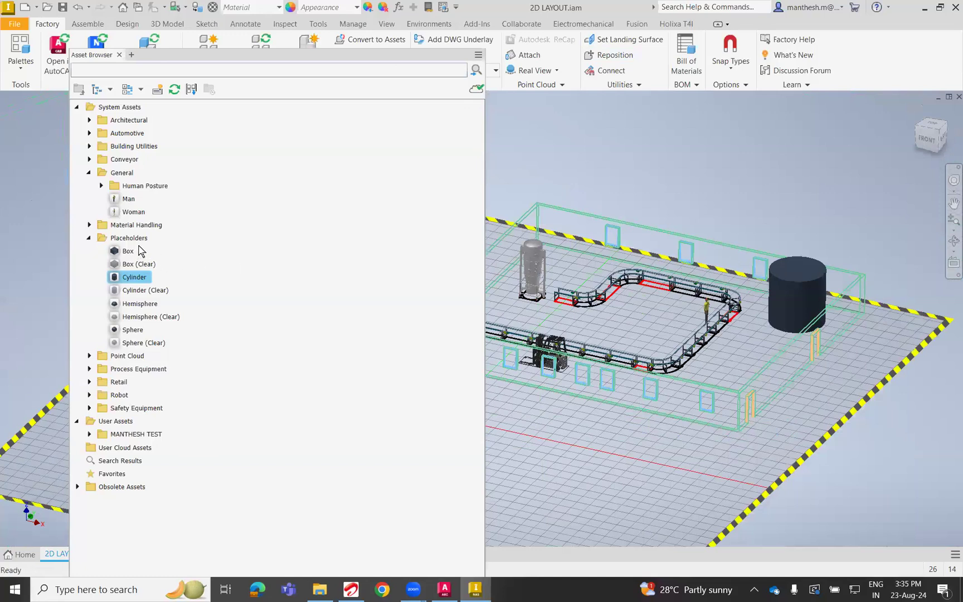
drag(125, 216, 542, 307)
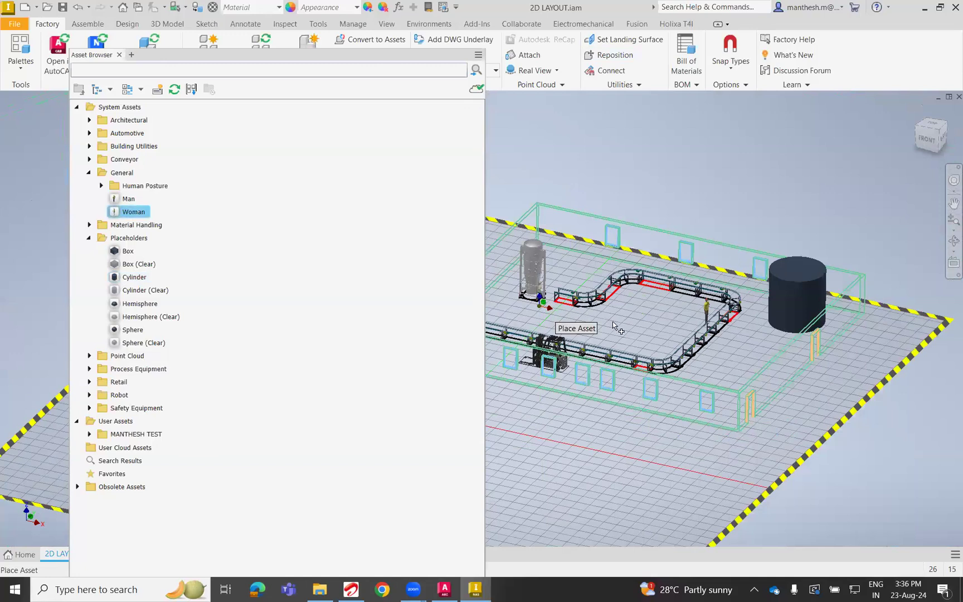
scroll(615, 337, up, 5)
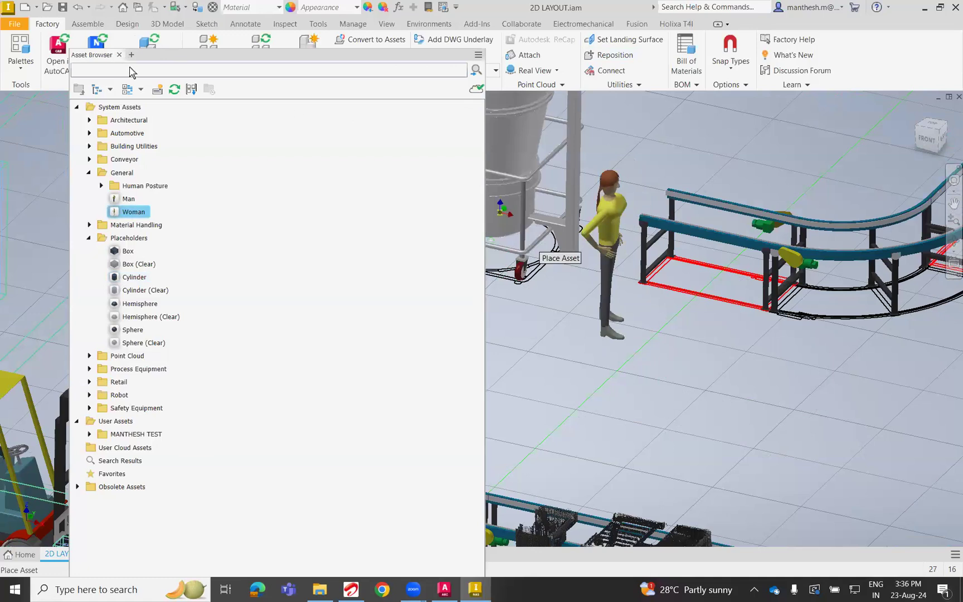
scroll(624, 401, down, 3)
scroll(617, 395, down, 3)
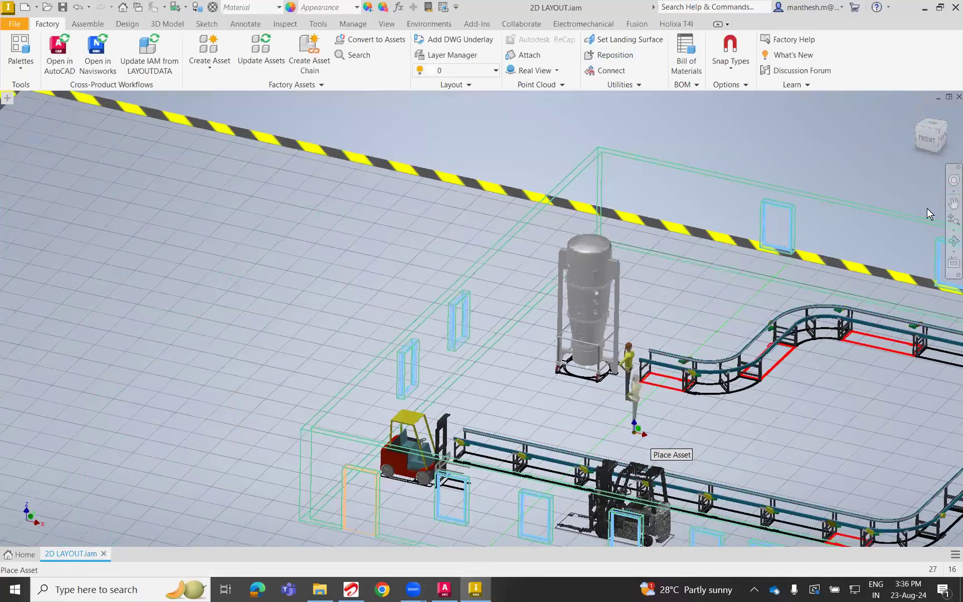
Show the layout from the top, open it in AutoCAD to update the 2D drawing, and check the added assets there.
click(929, 139)
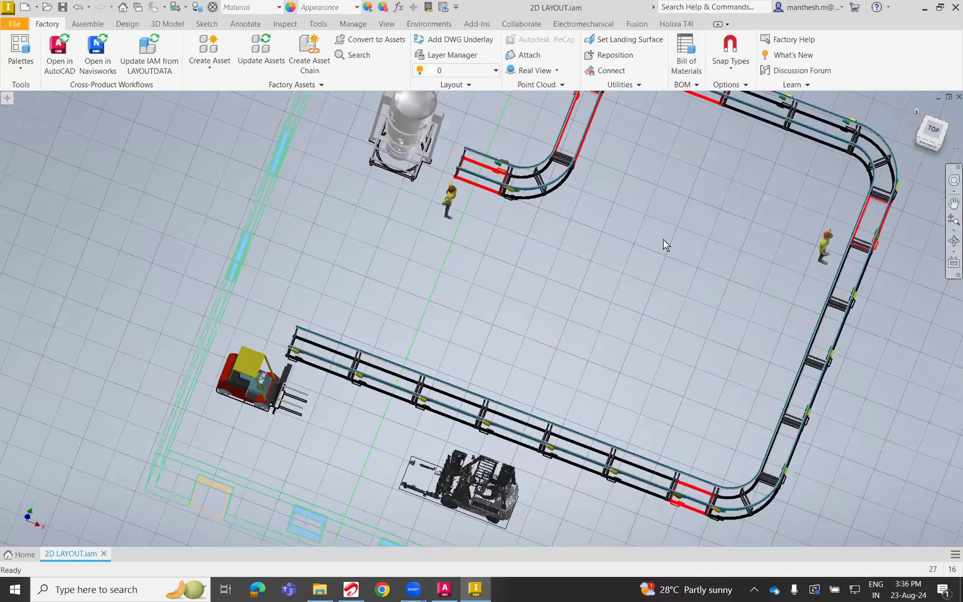
click(55, 63)
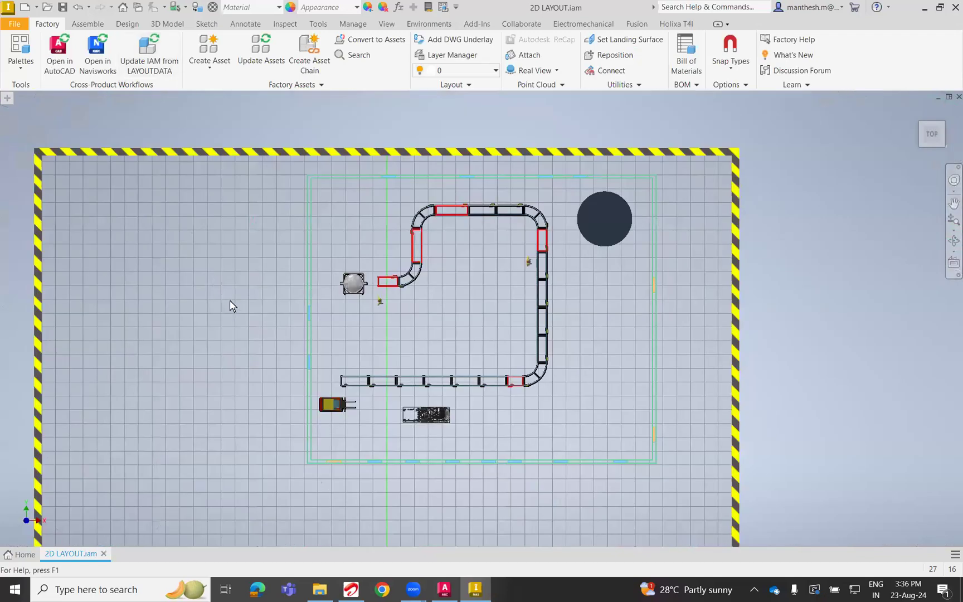
click(513, 342)
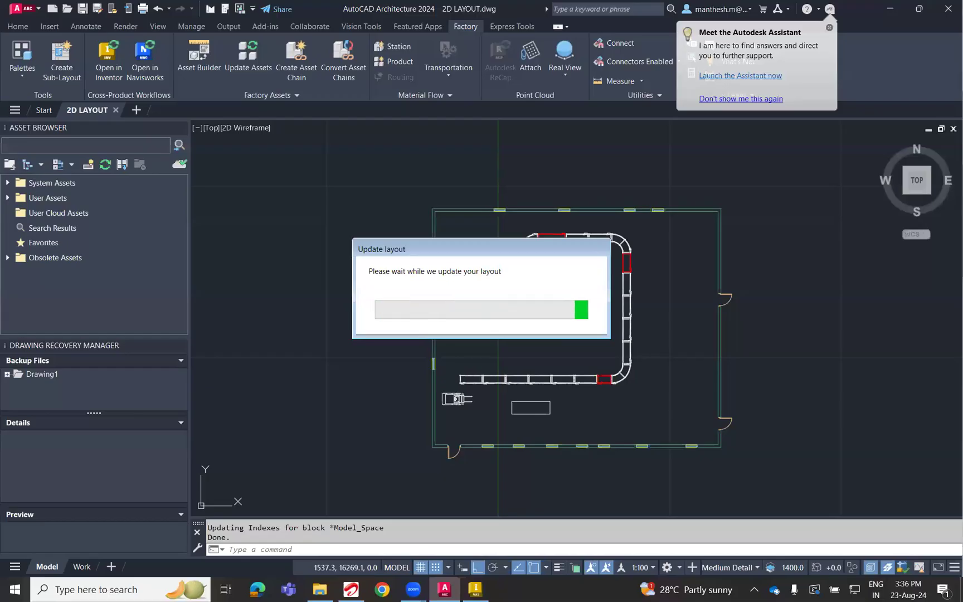
scroll(592, 360, up, 2)
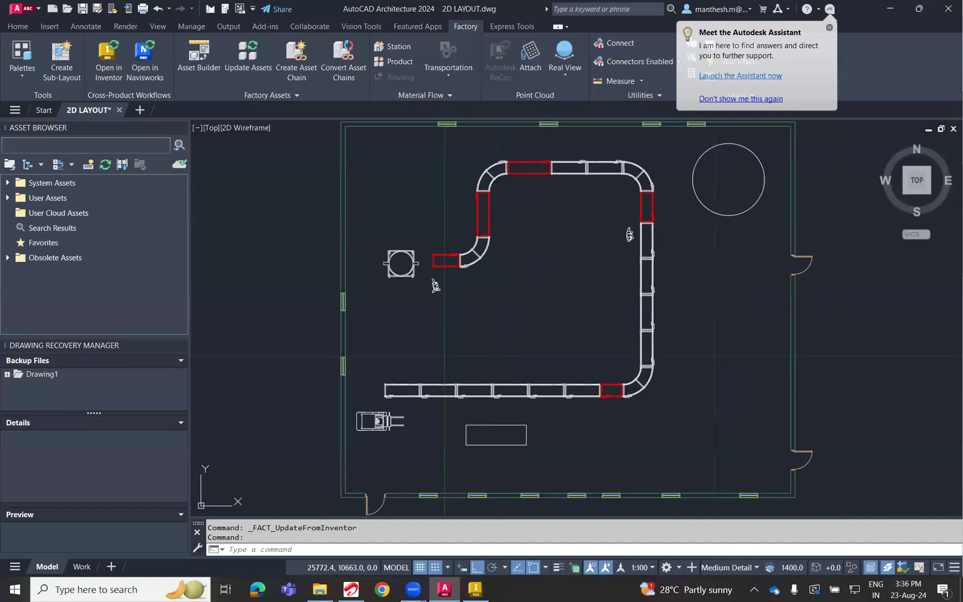
scroll(725, 176, down, 4)
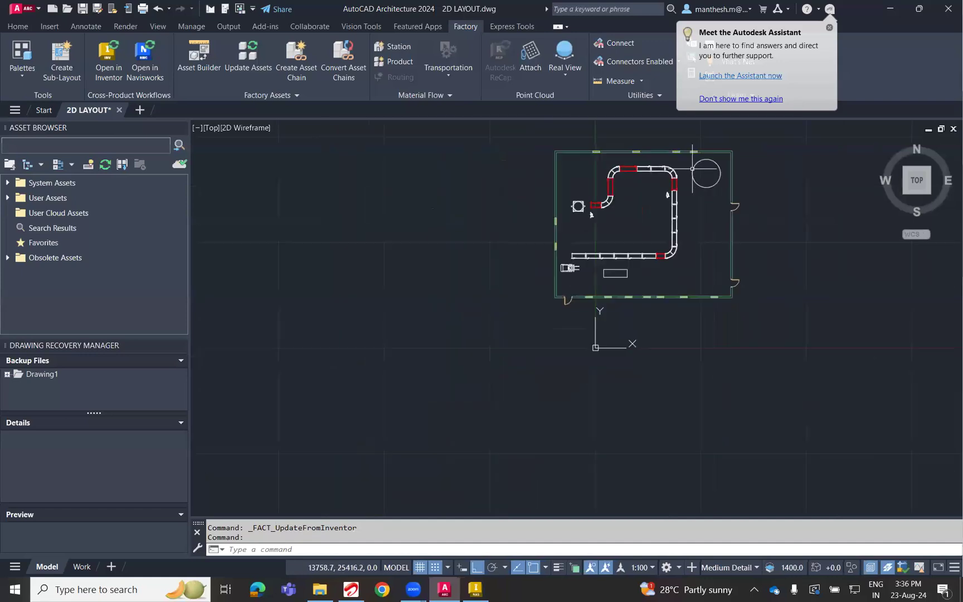
scroll(673, 211, up, 7)
scroll(673, 210, down, 2)
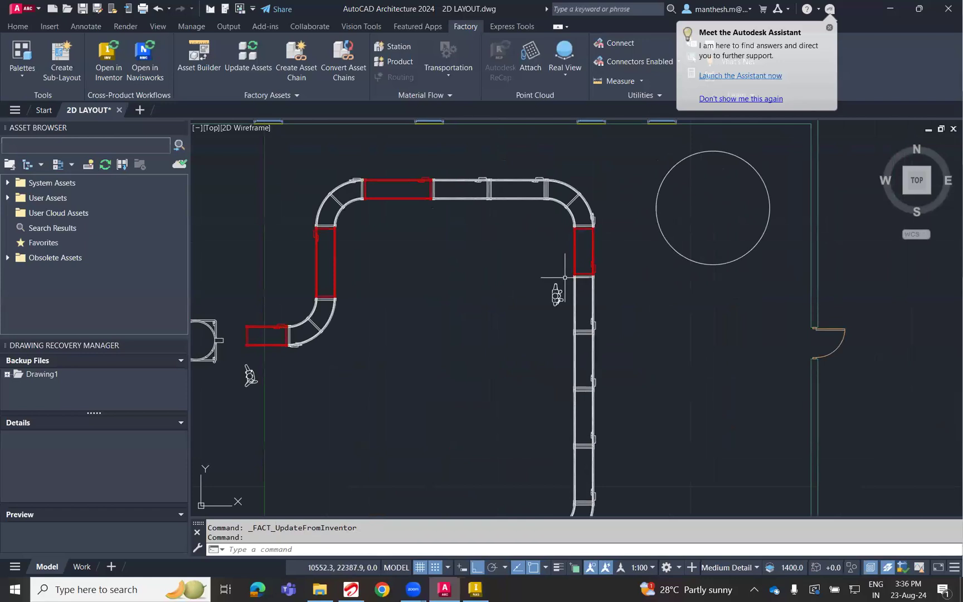
middle_drag(329, 365, 443, 317)
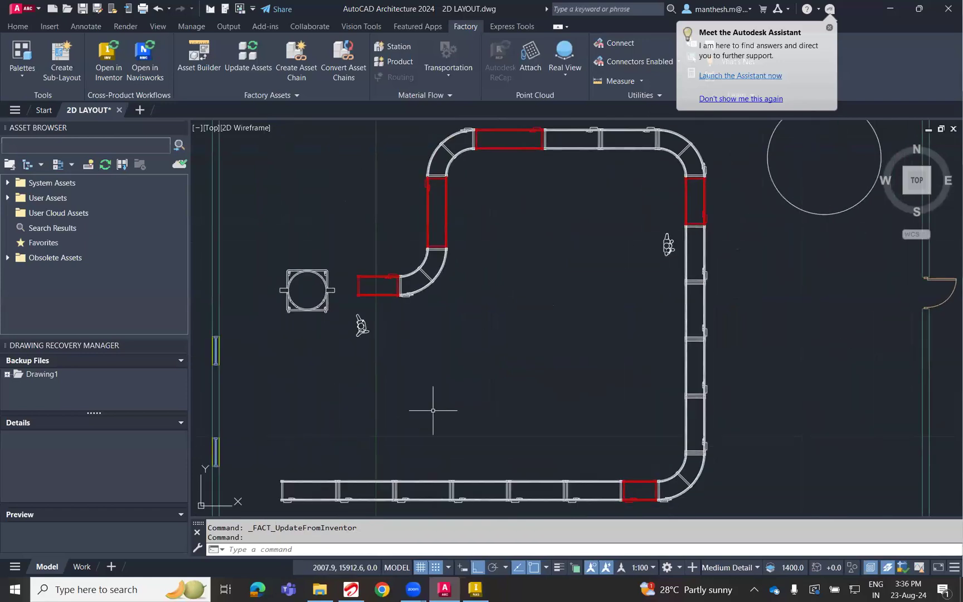
Compare the Inventor layout with the AutoCAD Architecture drawing, dismissing the Teams meeting notification.
click(472, 590)
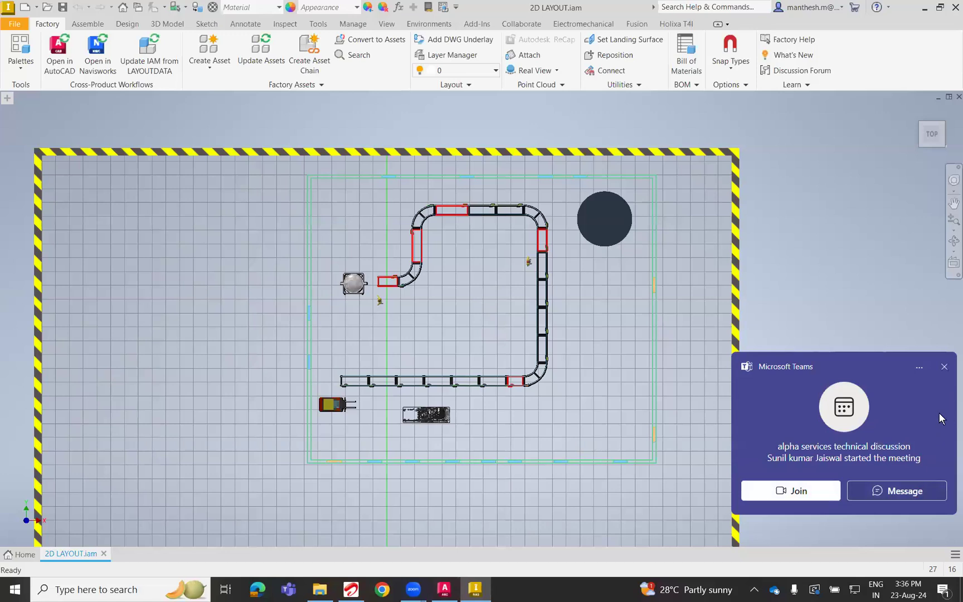
click(944, 367)
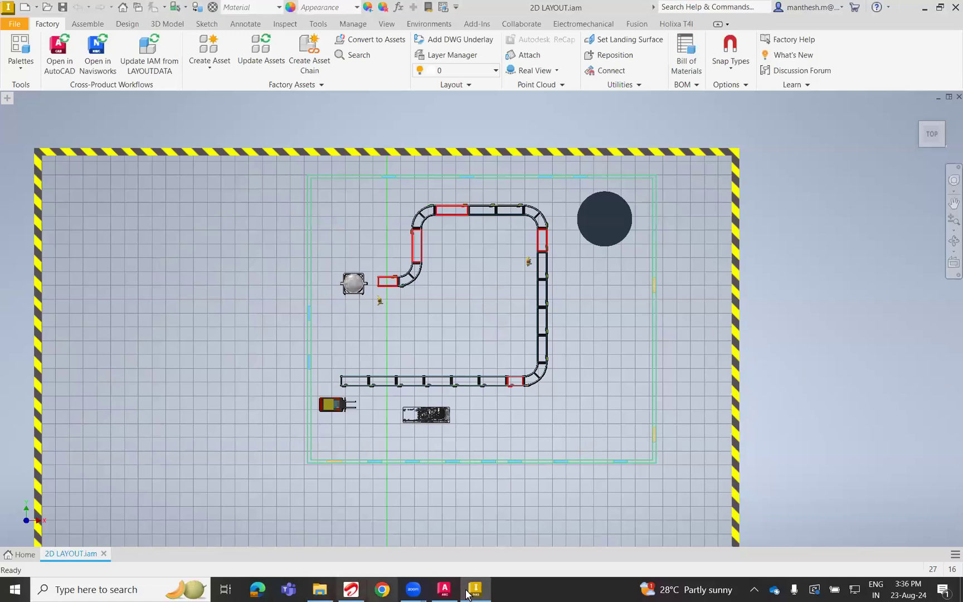
click(444, 589)
scroll(479, 357, down, 2)
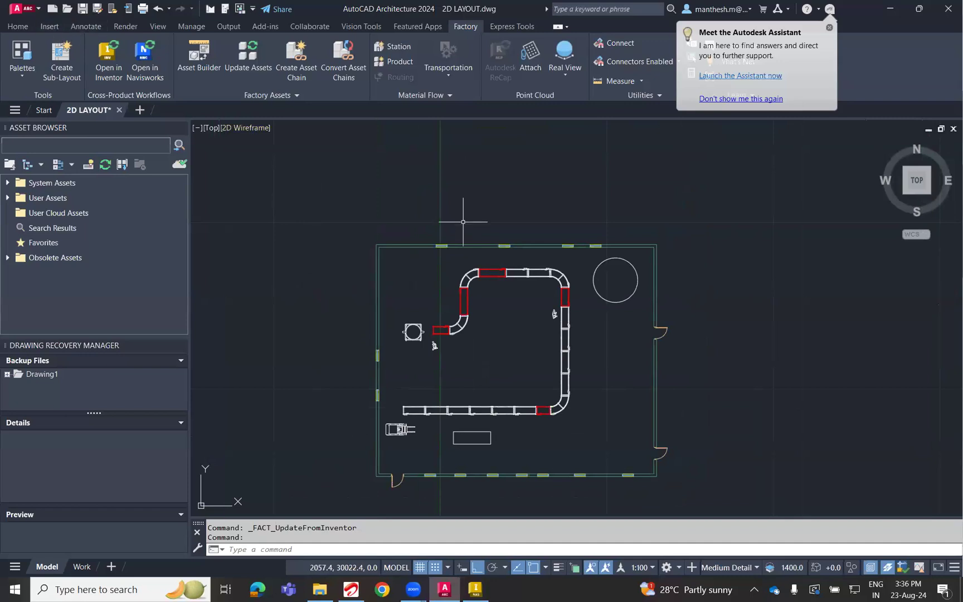
Save the updated 2D LAYOUT drawing in AutoCAD, switch to Inventor and open its layout in Navisworks.
scroll(432, 440, up, 1)
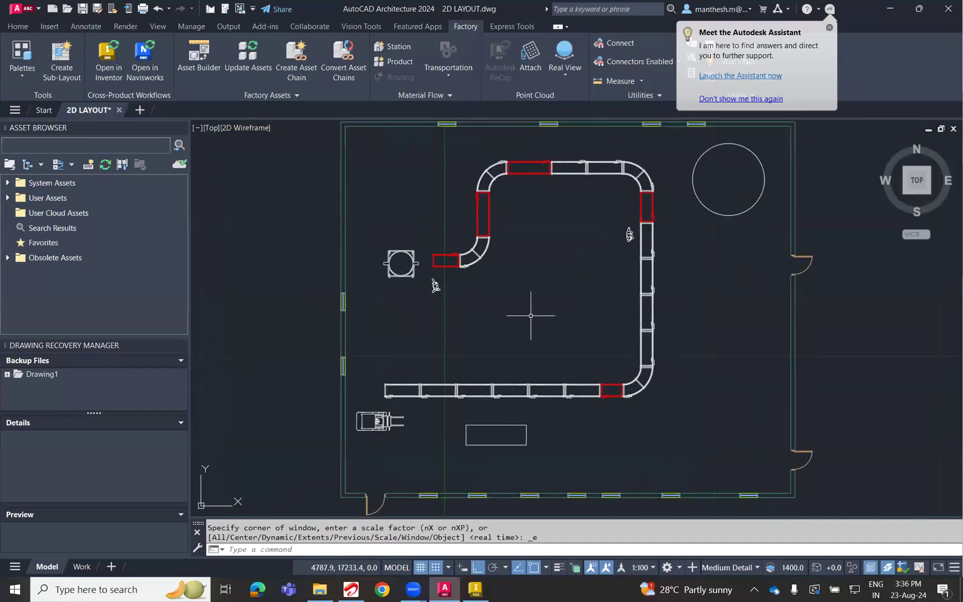
key(ctrl+s)
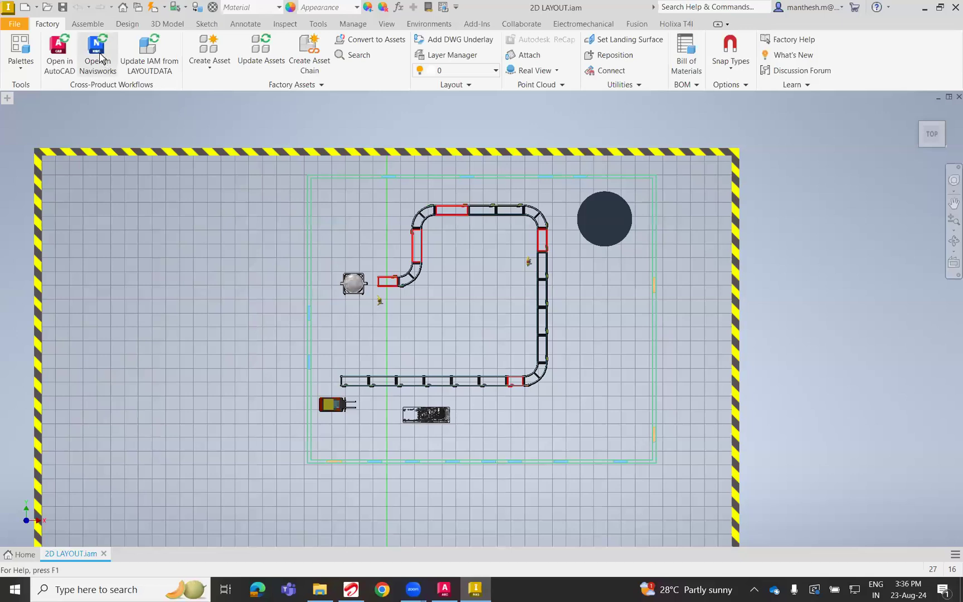
click(99, 59)
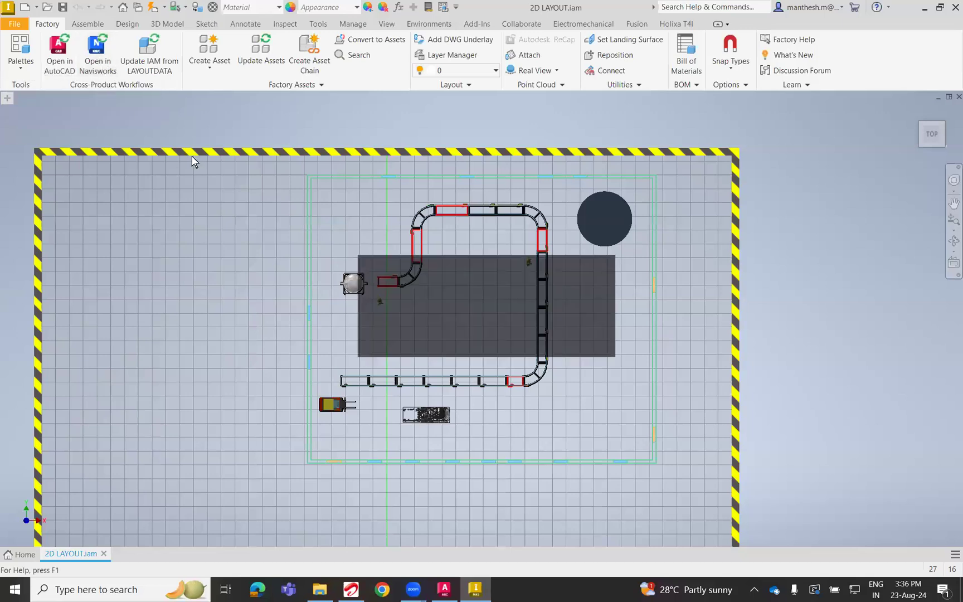
click(526, 341)
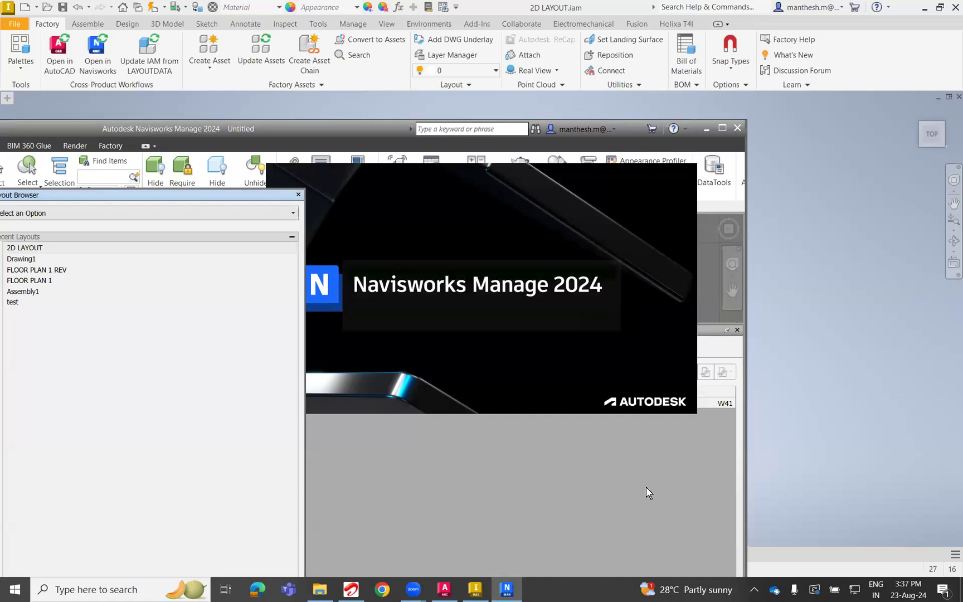
click(329, 589)
click(167, 220)
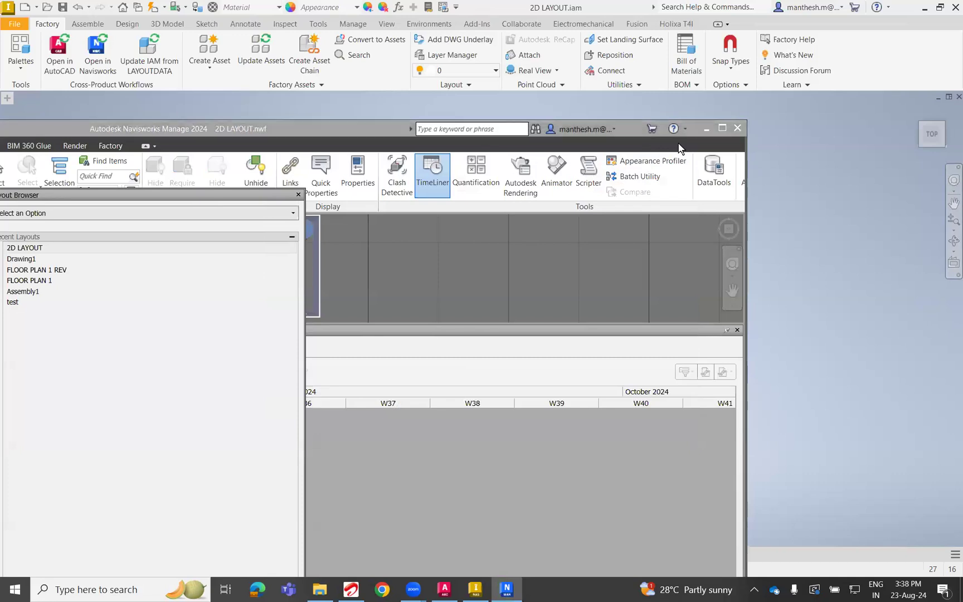
Maximize the Navisworks window, close the Layout Browser and view the whole factory building from outside.
click(723, 129)
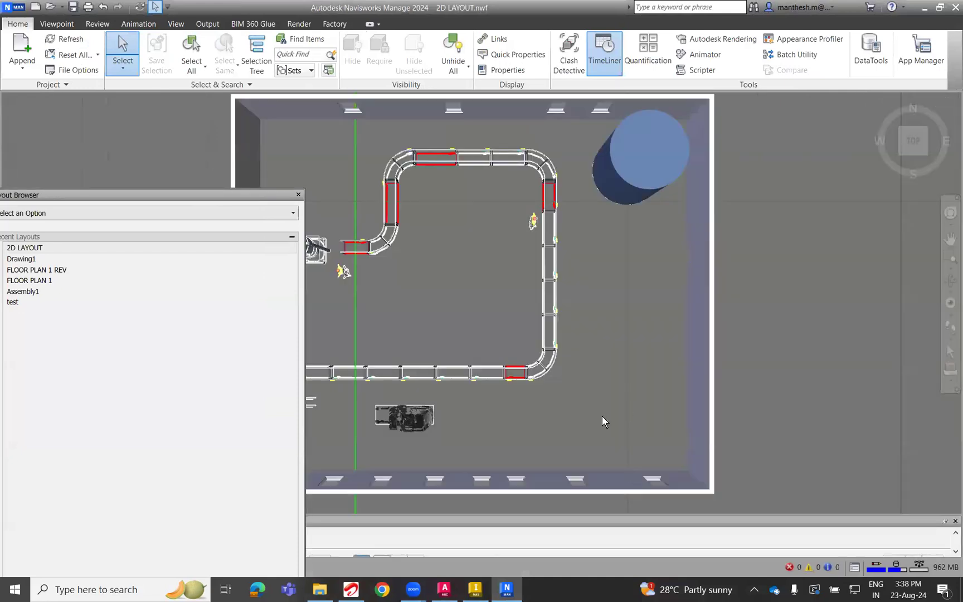
shift+middle_drag(602, 416, 481, 310)
shift+middle_drag(583, 433, 470, 344)
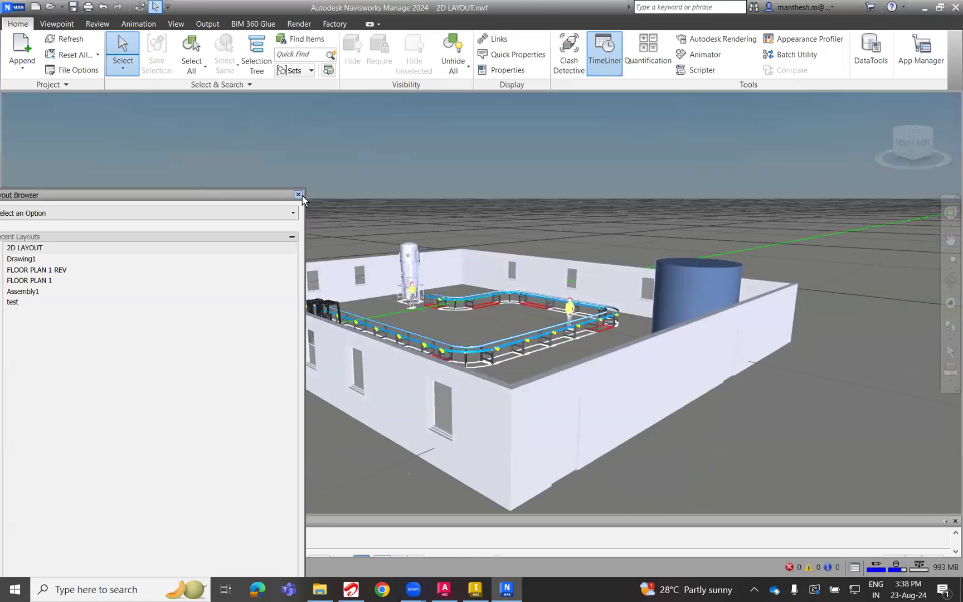
click(299, 194)
mouse_move(324, 186)
shift+middle_down()
mouse_move(450, 190)
mouse_move(237, 191)
mouse_move(538, 165)
mouse_move(562, 183)
mouse_move(561, 364)
mouse_move(577, 302)
mouse_move(603, 280)
mouse_move(808, 170)
mouse_move(909, 164)
mouse_move(742, 318)
mouse_move(731, 361)
mouse_move(735, 324)
shift+middle_up()
shift+middle_drag(533, 365, 574, 472)
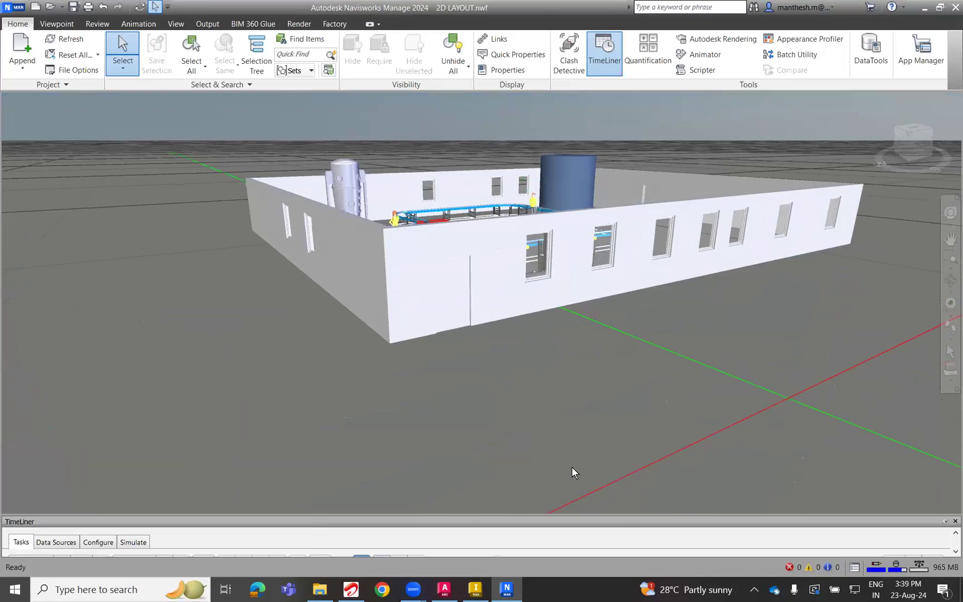
Switch the camera to orthographic and back to perspective.
click(138, 24)
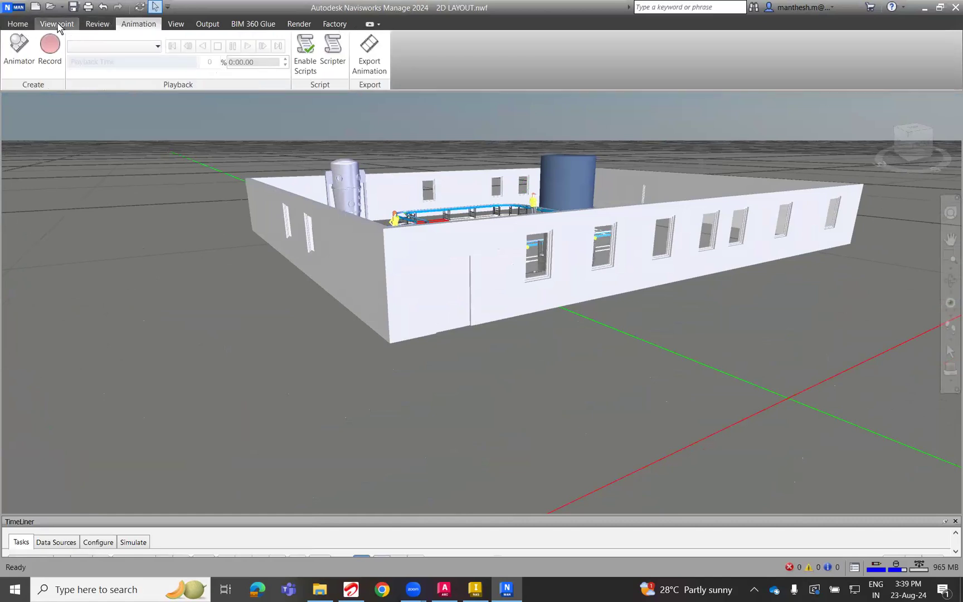
click(57, 24)
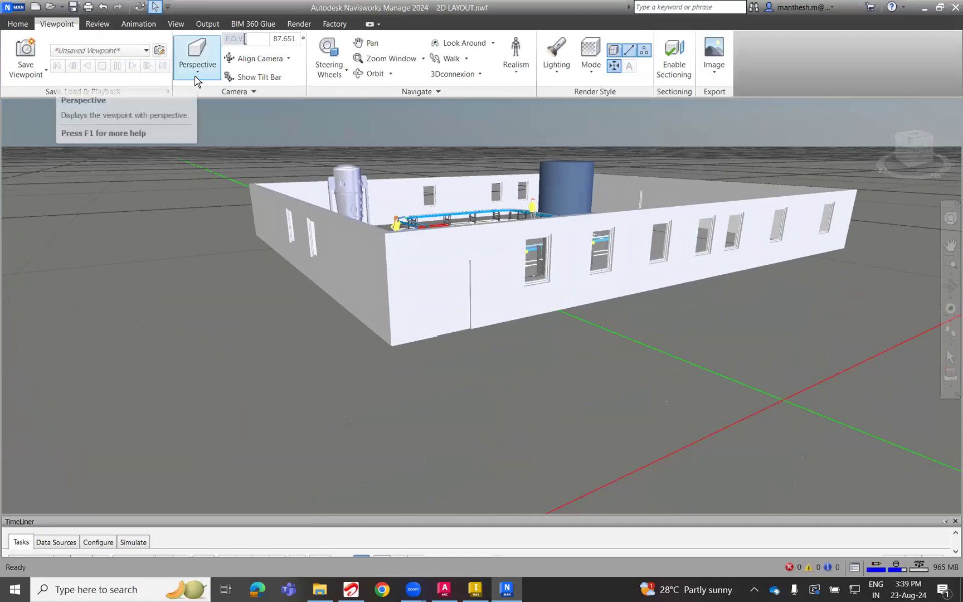
click(196, 78)
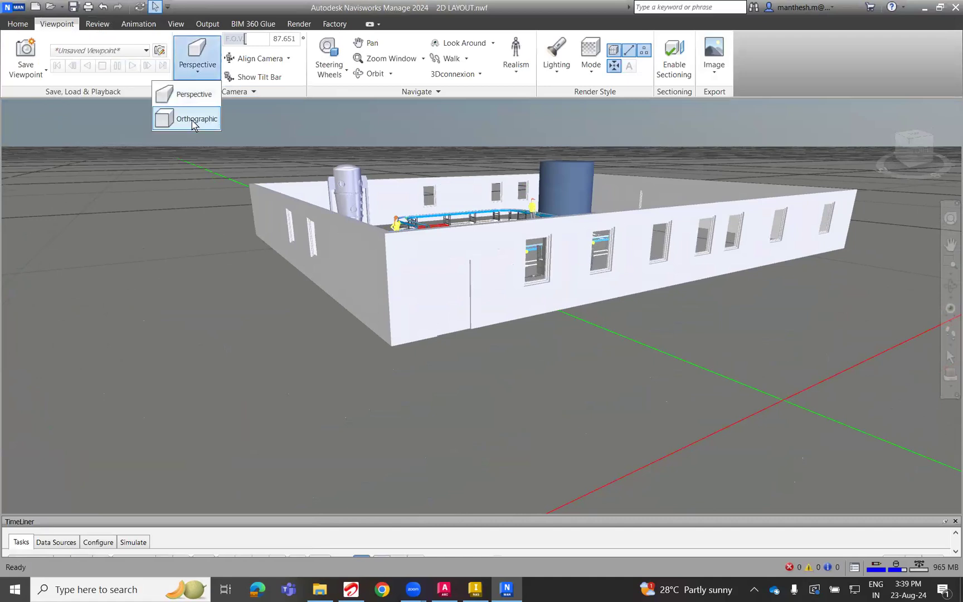
click(192, 119)
click(202, 77)
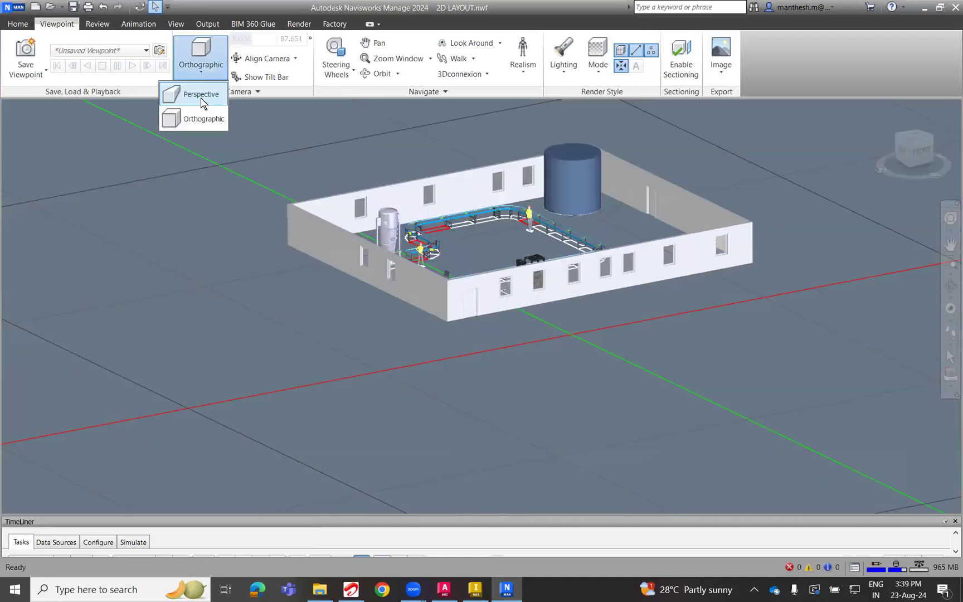
click(201, 99)
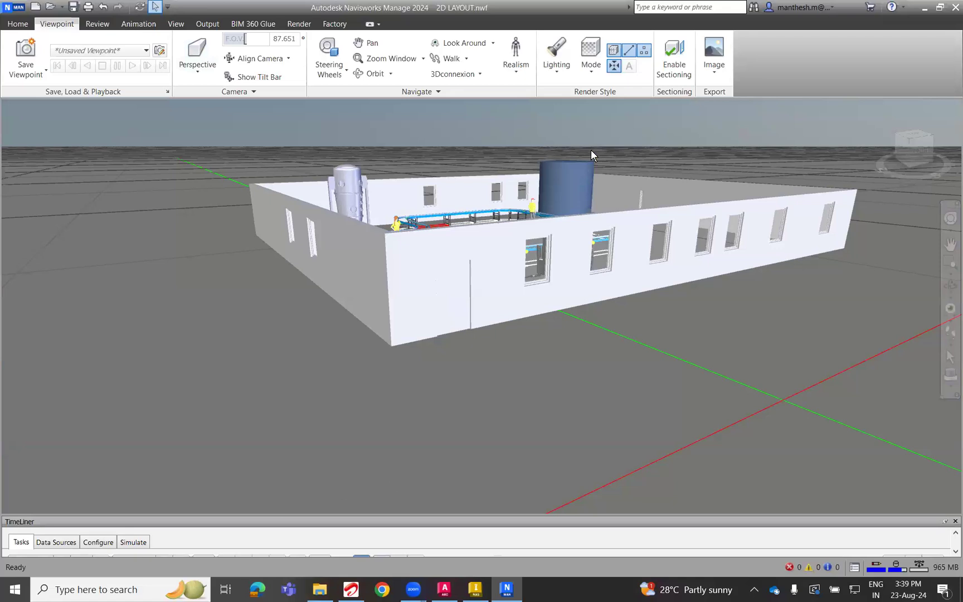
Turn on the Third Person avatar and bring the building into view in front of it.
click(515, 62)
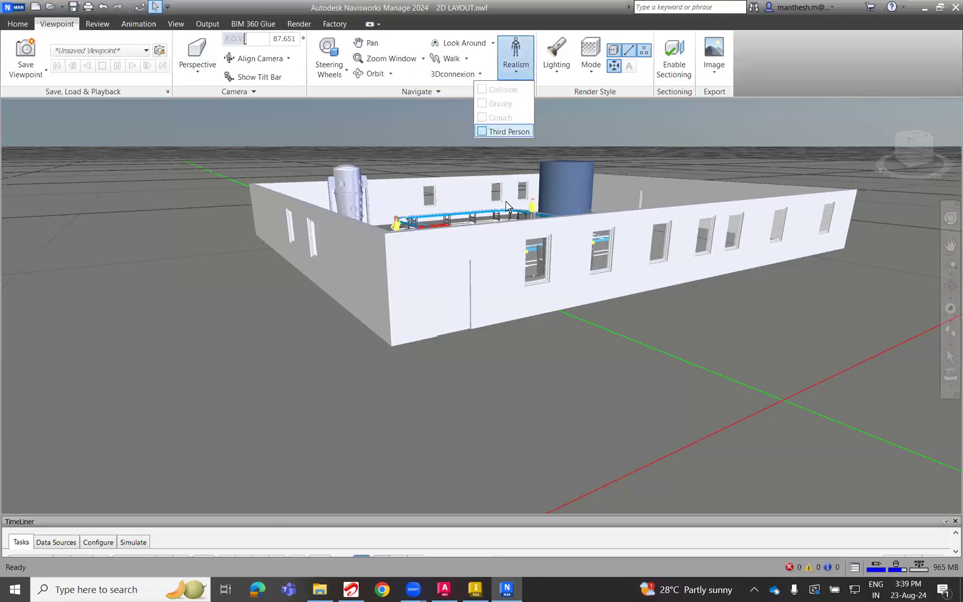
scroll(494, 451, up, 5)
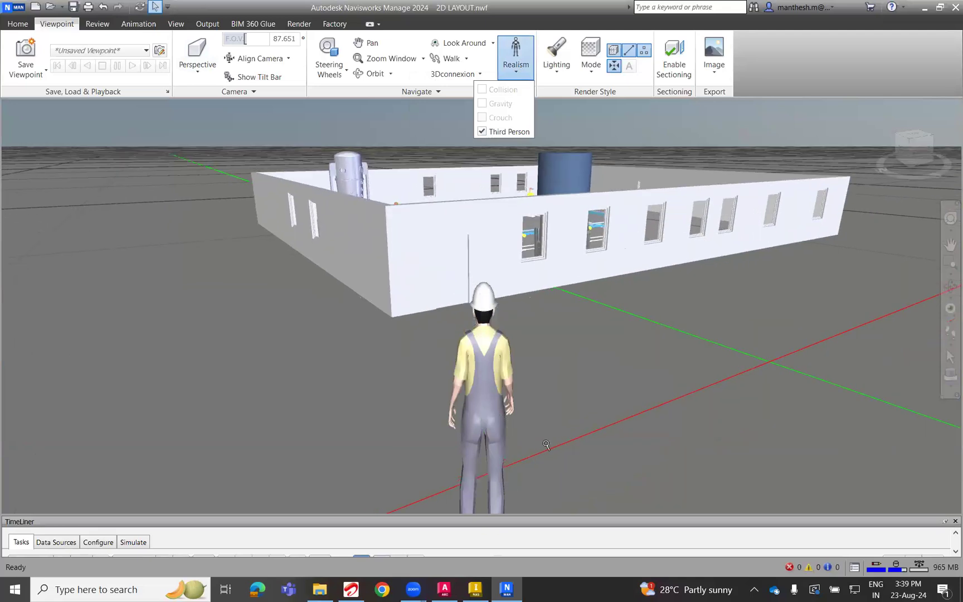
click(577, 407)
shift+middle_drag(574, 448, 538, 394)
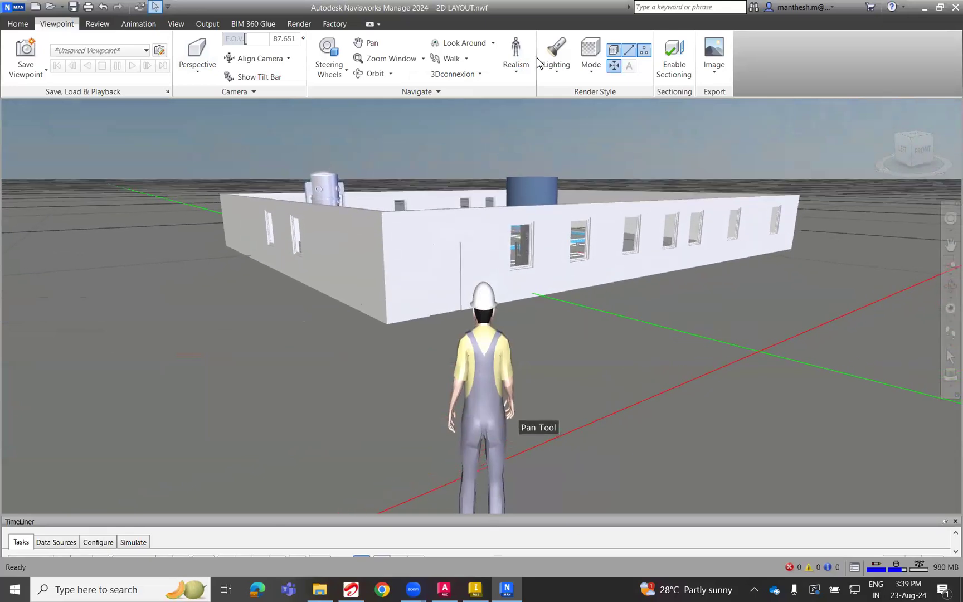
Use Walk to move the avatar outside the building and examine its walls and windows, clearing any accidental selection.
click(466, 59)
click(445, 78)
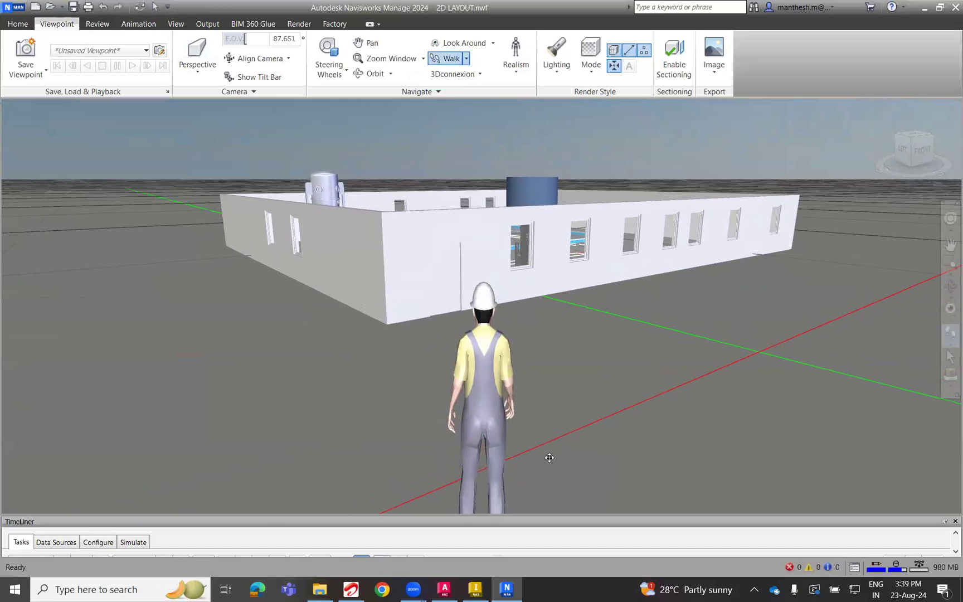
drag(503, 376, 533, 430)
click(454, 55)
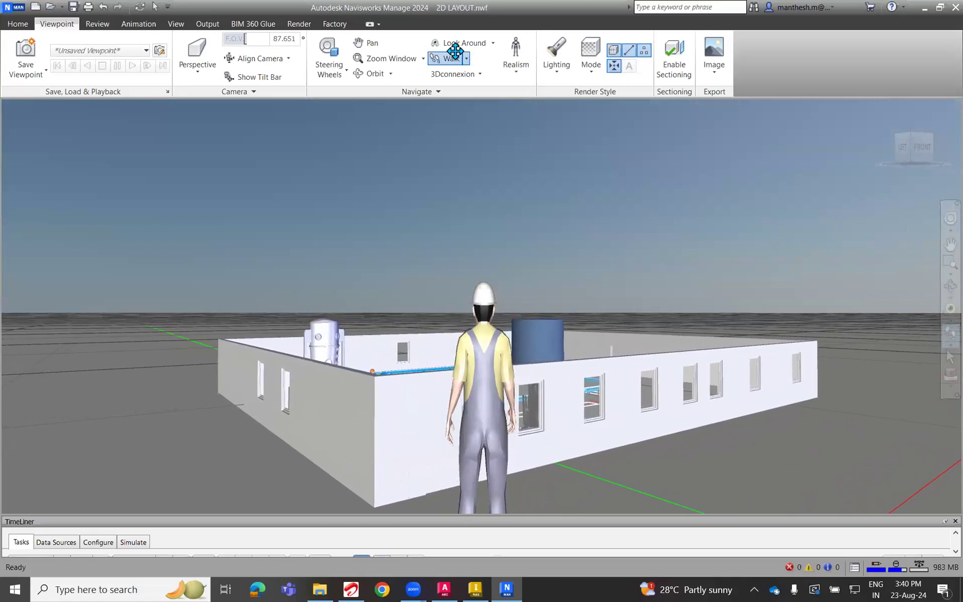
drag(588, 393, 592, 396)
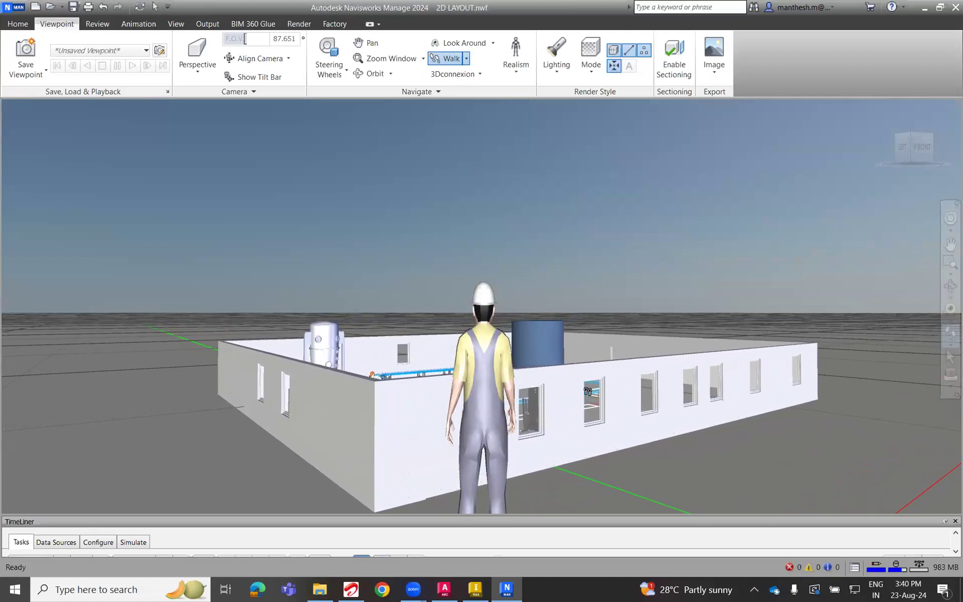
click(601, 419)
right_click(605, 426)
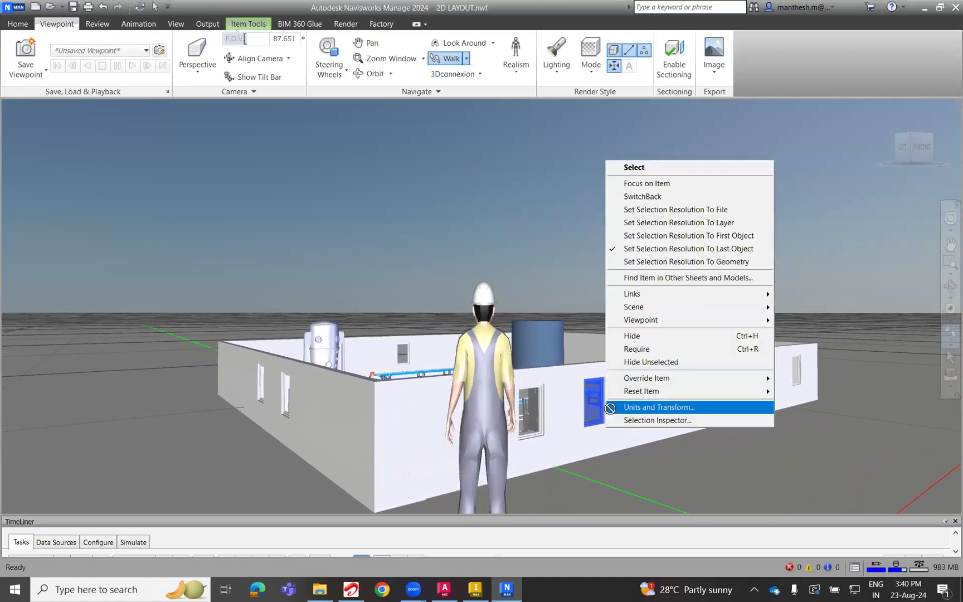
click(512, 469)
scroll(512, 460, down, 3)
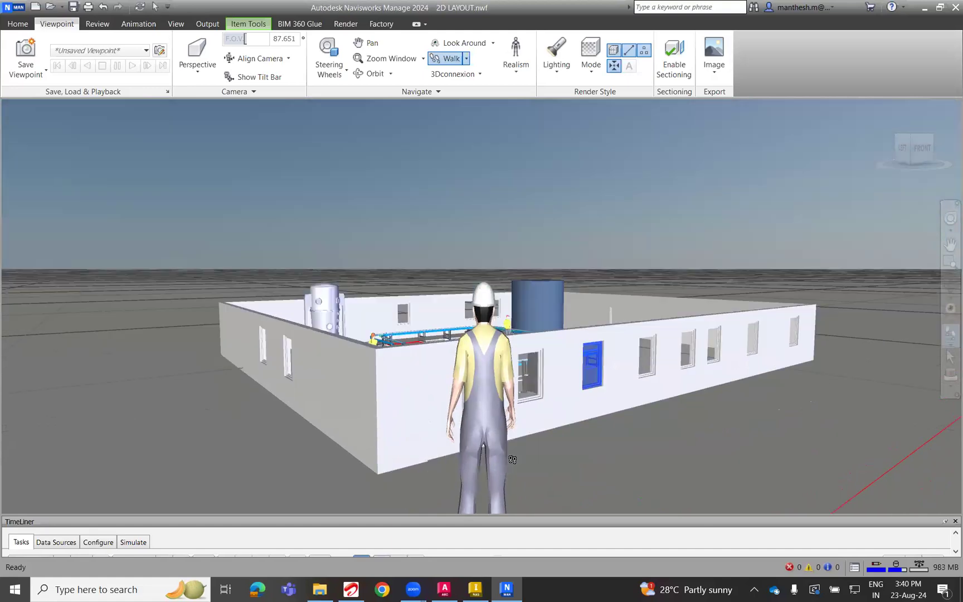
scroll(512, 461, up, 4)
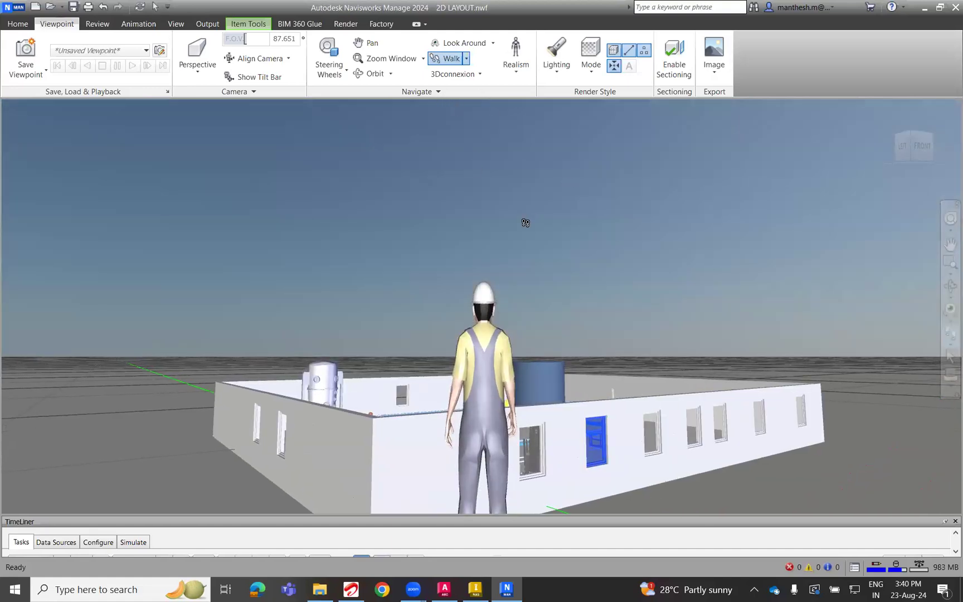
key(Escape)
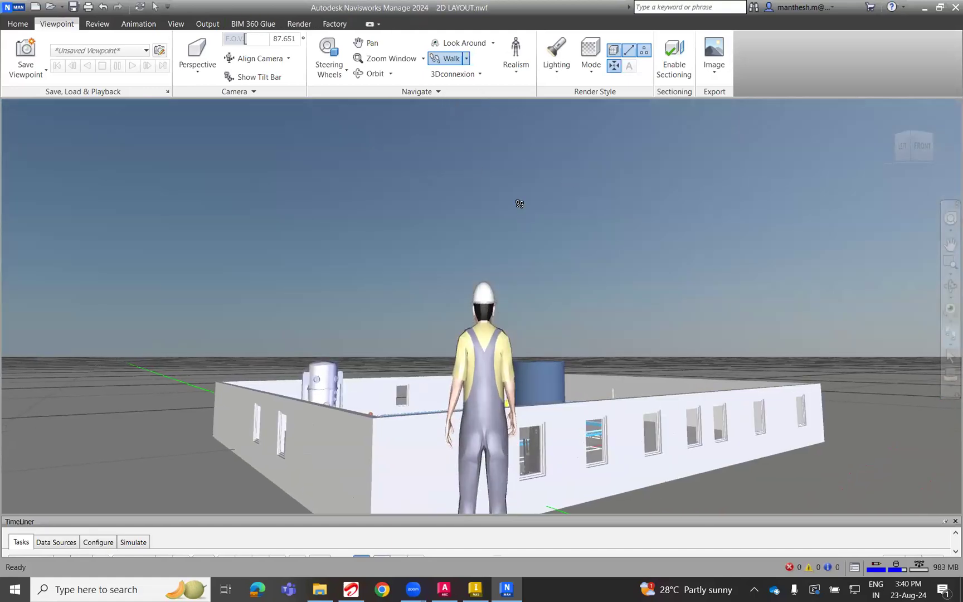
Switch from Walk to Fly, turn off the Third Person avatar and fly over the wall into the factory.
click(466, 58)
click(449, 103)
drag(549, 417, 481, 139)
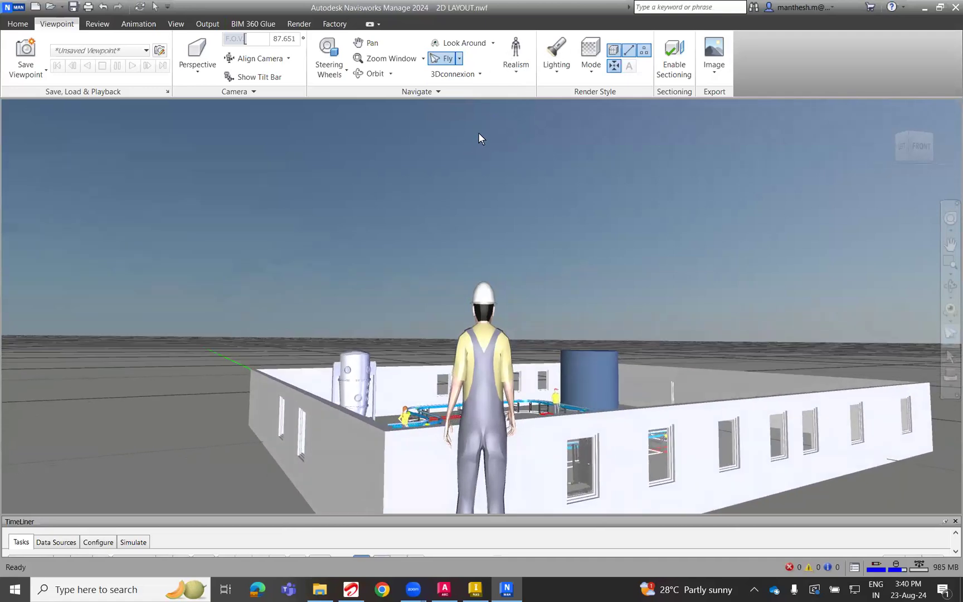
click(516, 55)
click(504, 132)
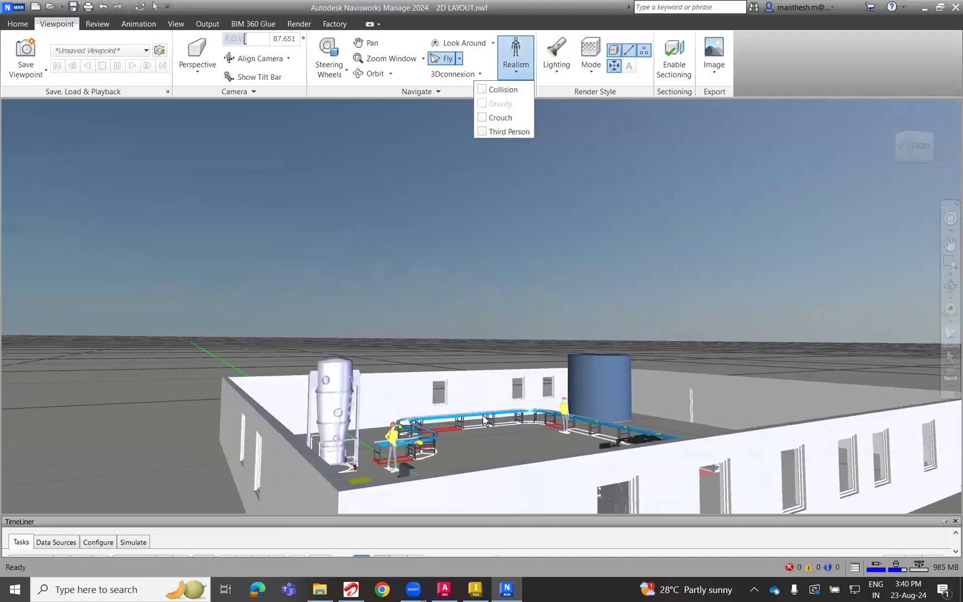
click(443, 60)
drag(413, 497, 383, 497)
drag(477, 491, 421, 342)
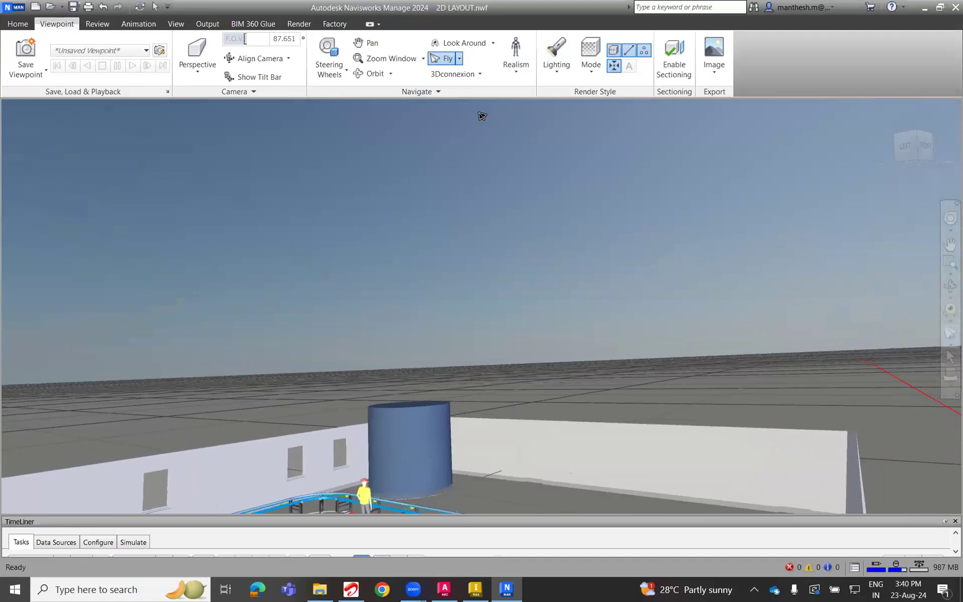
Use Look Around to examine the feeder, workers, conveyor line, cylinder and forklift inside the factory.
click(460, 43)
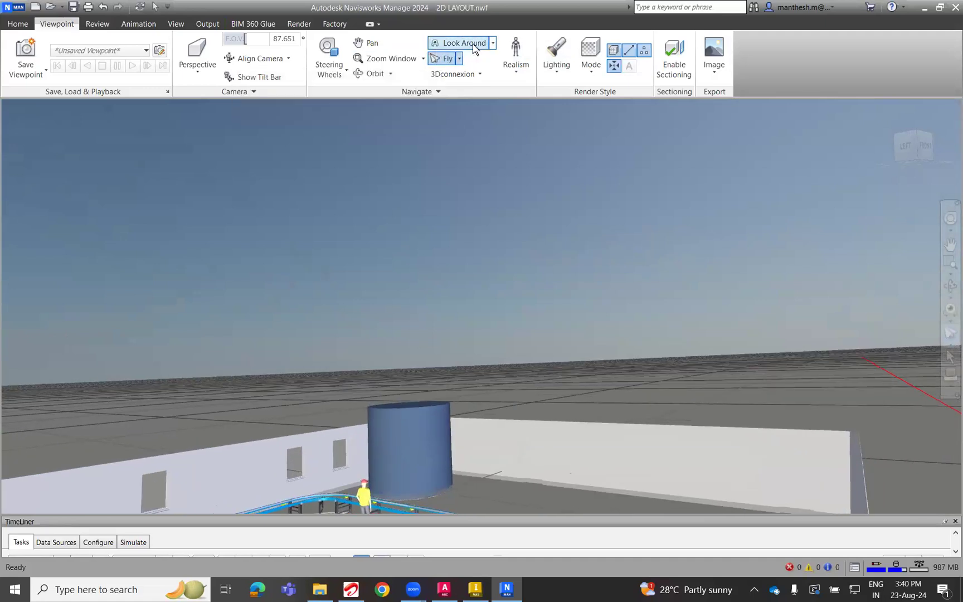
drag(431, 472, 180, 512)
drag(497, 195, 483, 325)
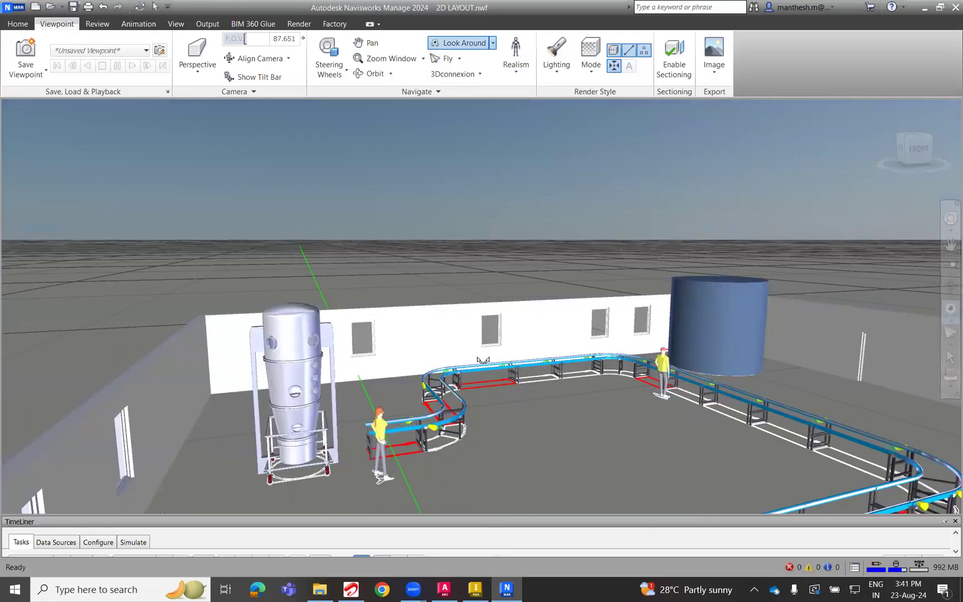
mouse_move(483, 366)
mouse_down()
mouse_move(467, 377)
mouse_move(452, 455)
mouse_move(443, 446)
mouse_move(456, 429)
mouse_move(774, 429)
mouse_move(312, 432)
mouse_move(367, 418)
mouse_move(362, 463)
mouse_move(73, 452)
mouse_move(881, 441)
mouse_move(33, 455)
mouse_move(150, 457)
mouse_move(128, 458)
mouse_move(7, 373)
mouse_move(894, 595)
mouse_move(583, 434)
mouse_move(940, 457)
mouse_move(576, 389)
mouse_move(511, 413)
mouse_move(520, 377)
mouse_move(541, 383)
mouse_up()
scroll(411, 431, up, 5)
scroll(559, 390, up, 3)
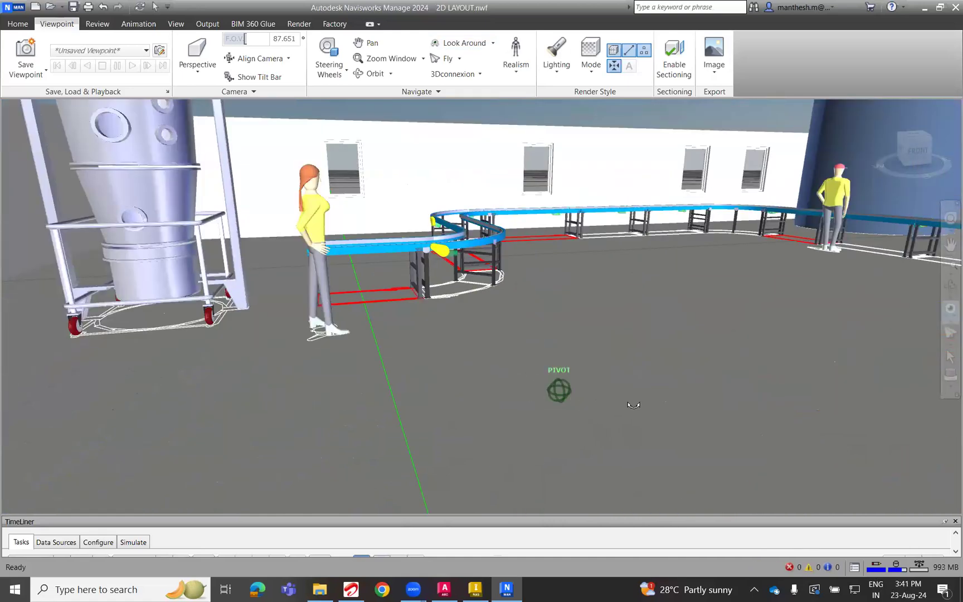
scroll(633, 404, down, 4)
mouse_move(674, 393)
mouse_down()
mouse_move(595, 404)
mouse_move(574, 376)
mouse_move(583, 348)
mouse_up()
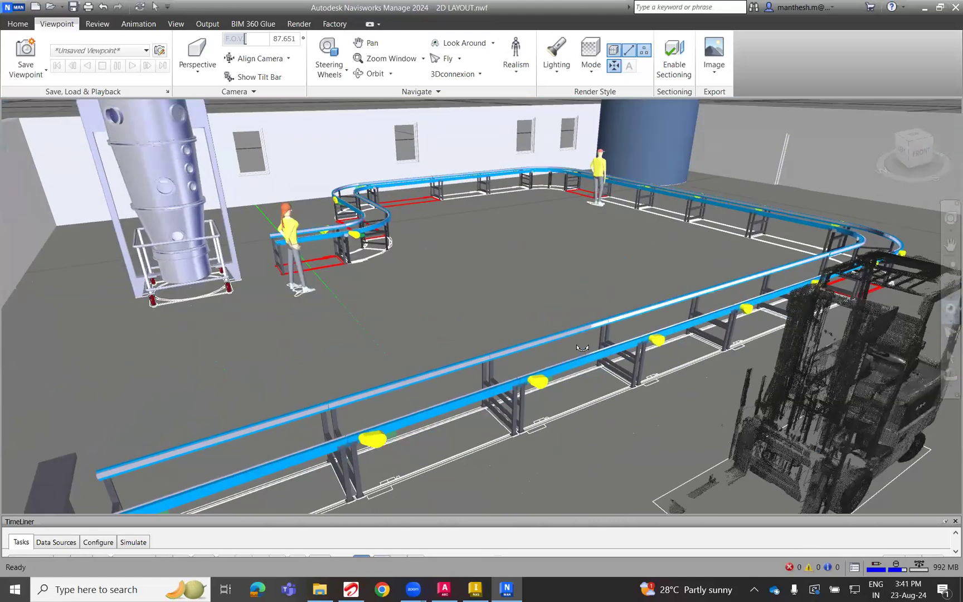
scroll(582, 347, up, 6)
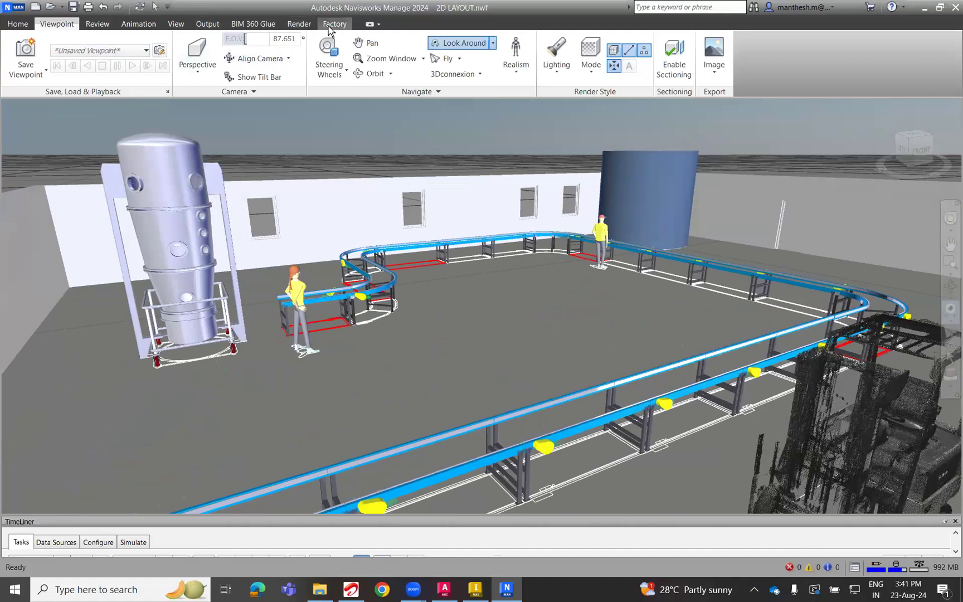
Show the factory tools for exchanging the layout with Inventor and AutoCAD.
click(334, 24)
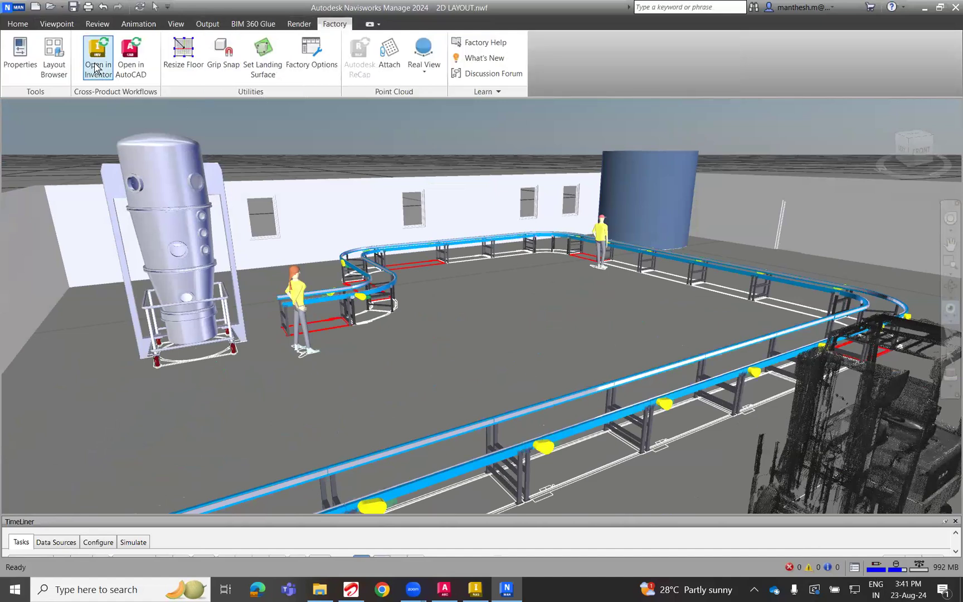
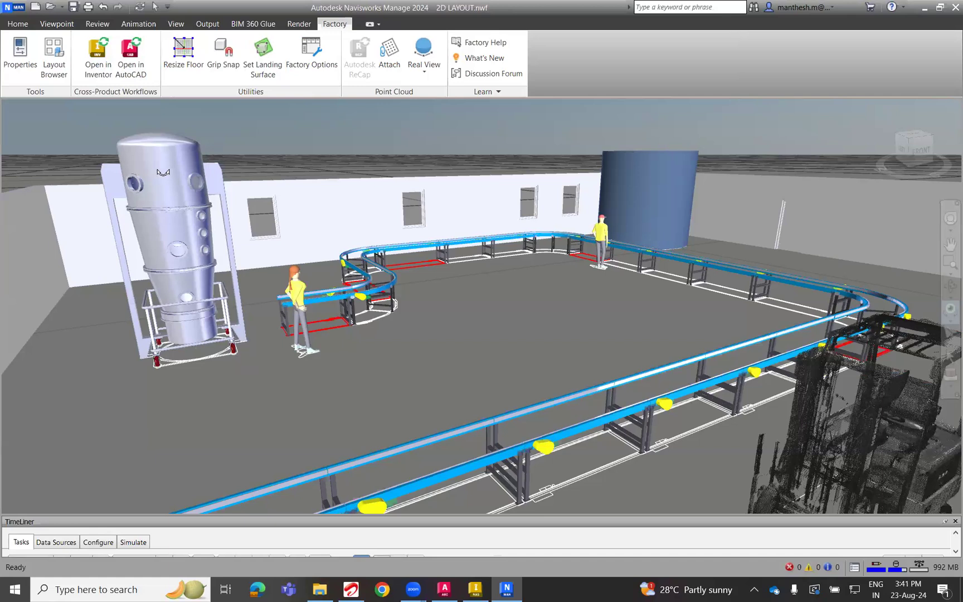
click(57, 24)
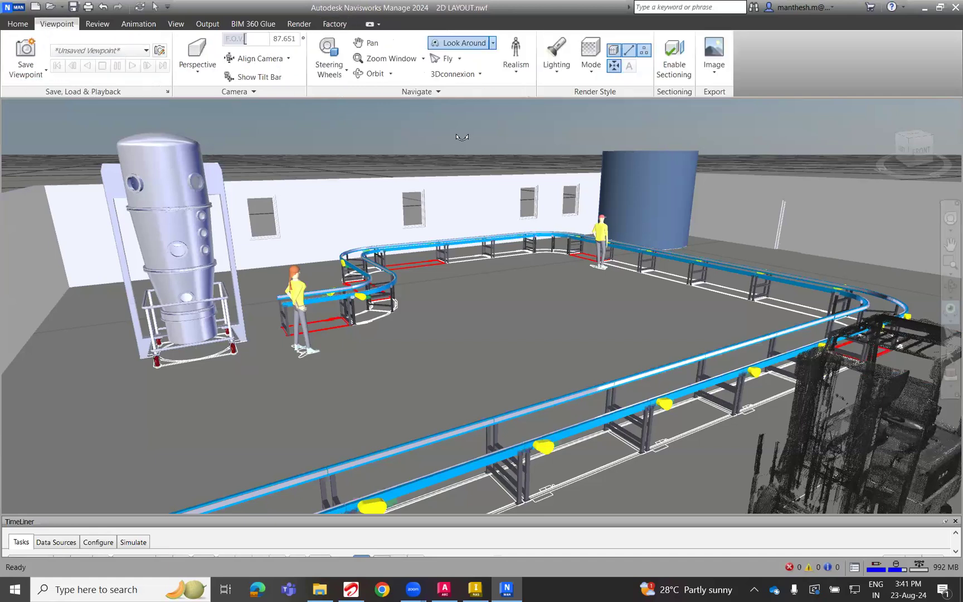
right_click(562, 263)
mouse_move(557, 314)
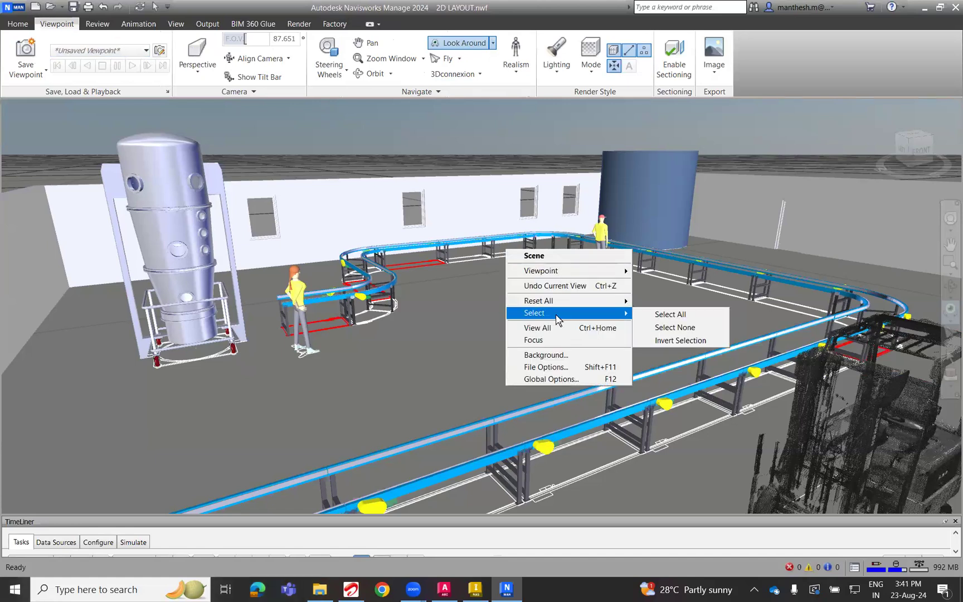
click(649, 313)
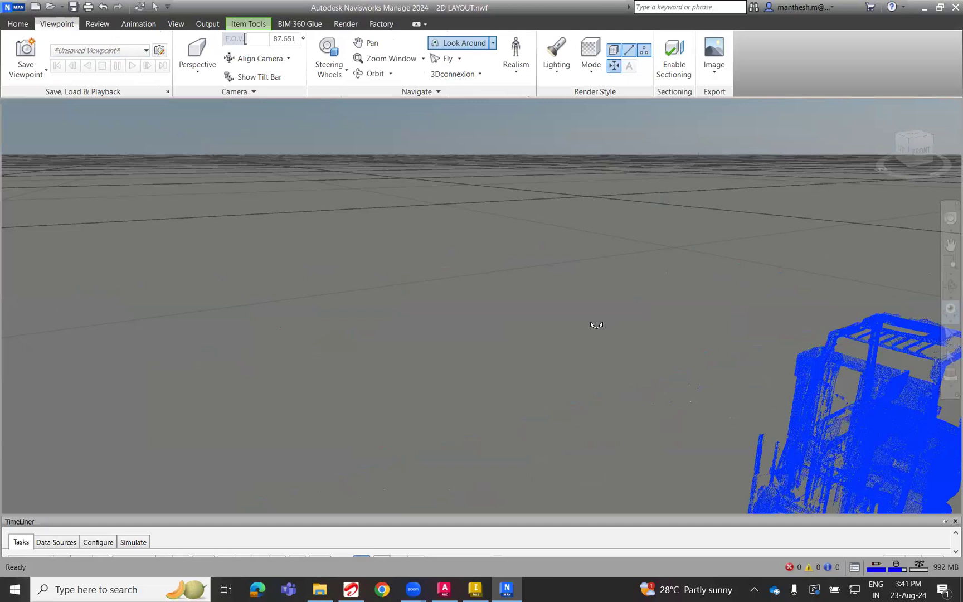
key(Escape)
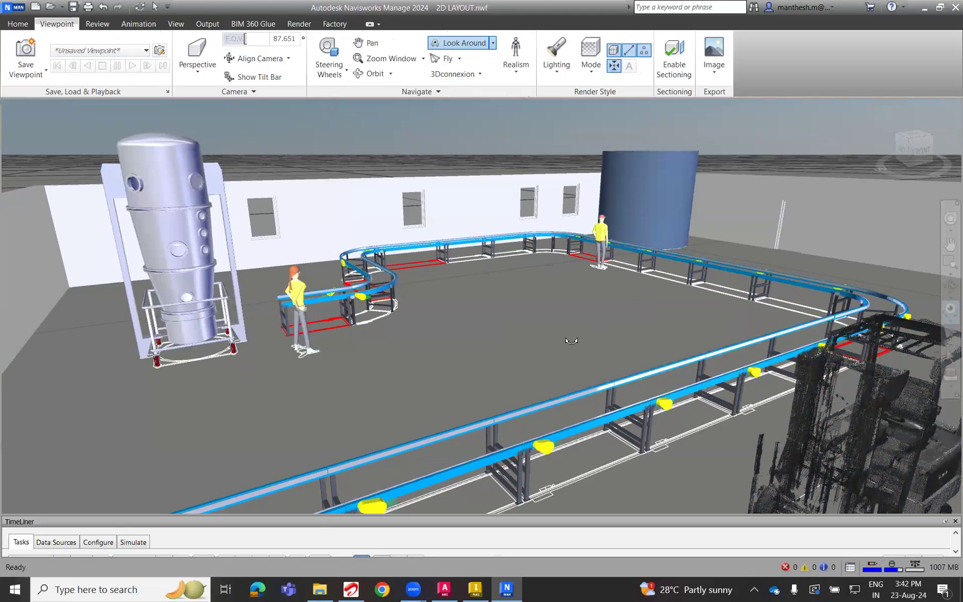
Switch to Inventor and look over the 2D LAYOUT factory assembly in the isometric home view.
click(473, 594)
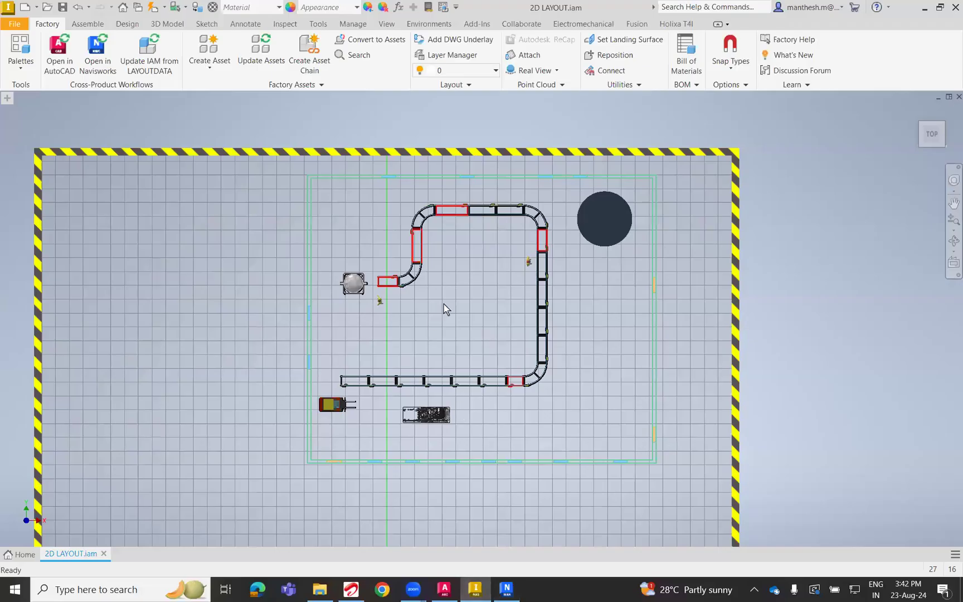
scroll(444, 304, up, 3)
scroll(473, 335, down, 5)
shift+middle_drag(547, 363, 616, 357)
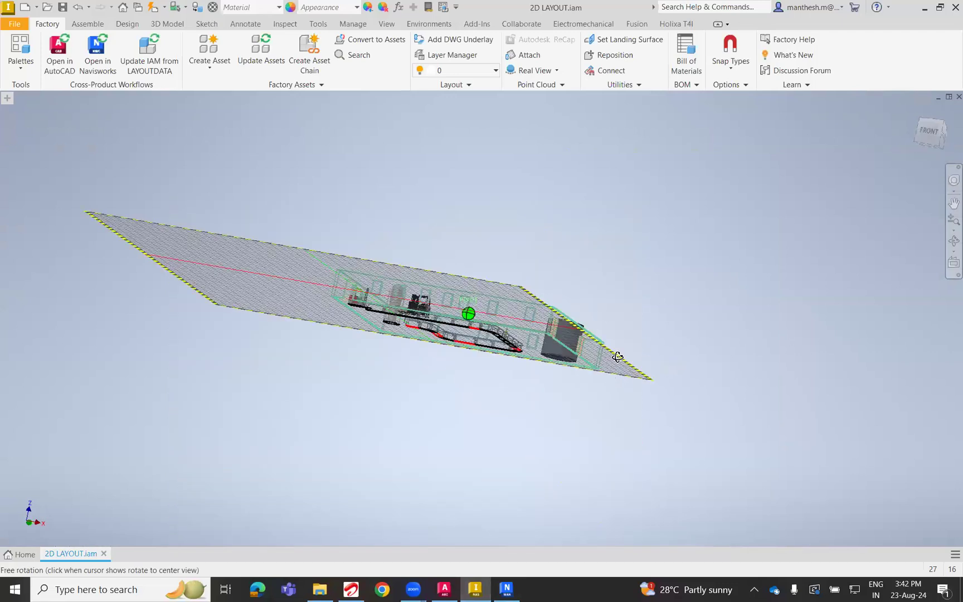
key(F6)
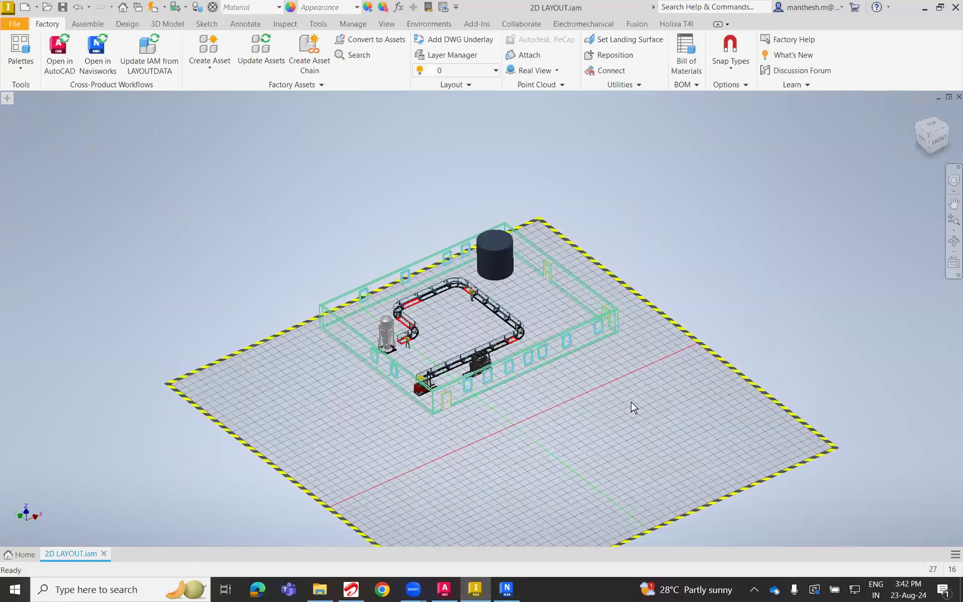
scroll(549, 342, up, 5)
key(F6)
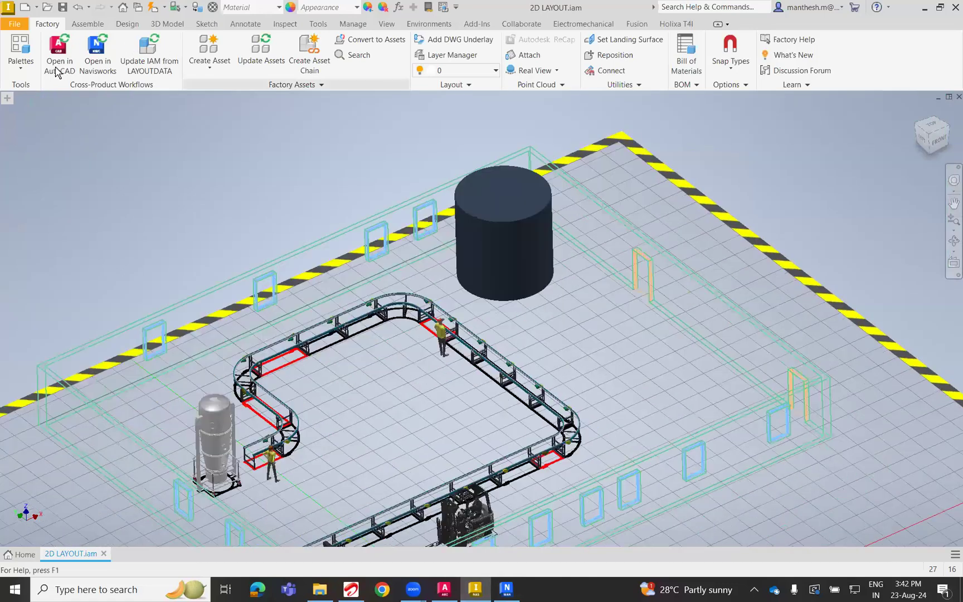
Open the Asset Browser and start downloading the KR10 R1100 sixx robot from the KUKA KR 10 R1100 assets.
click(21, 58)
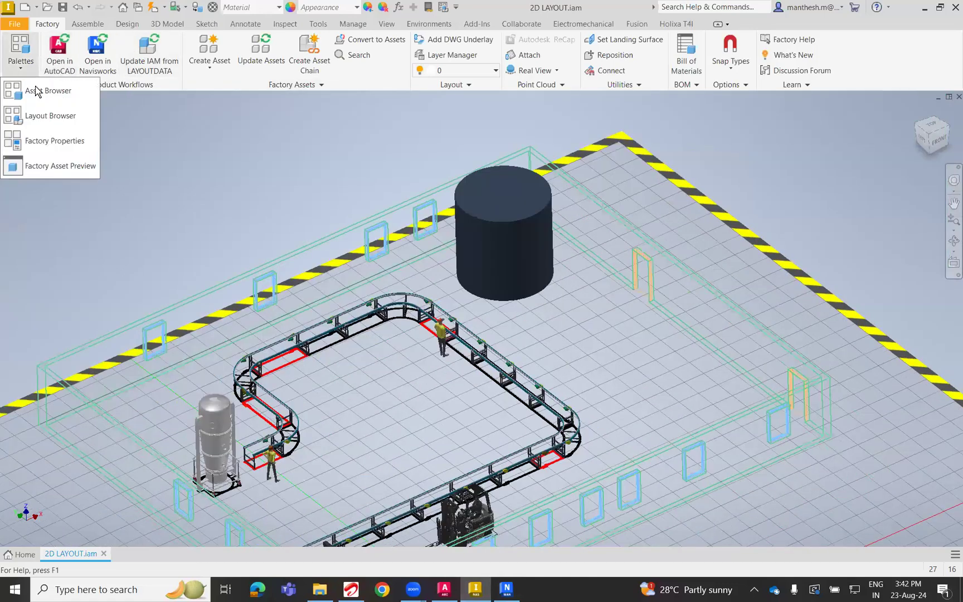
click(44, 91)
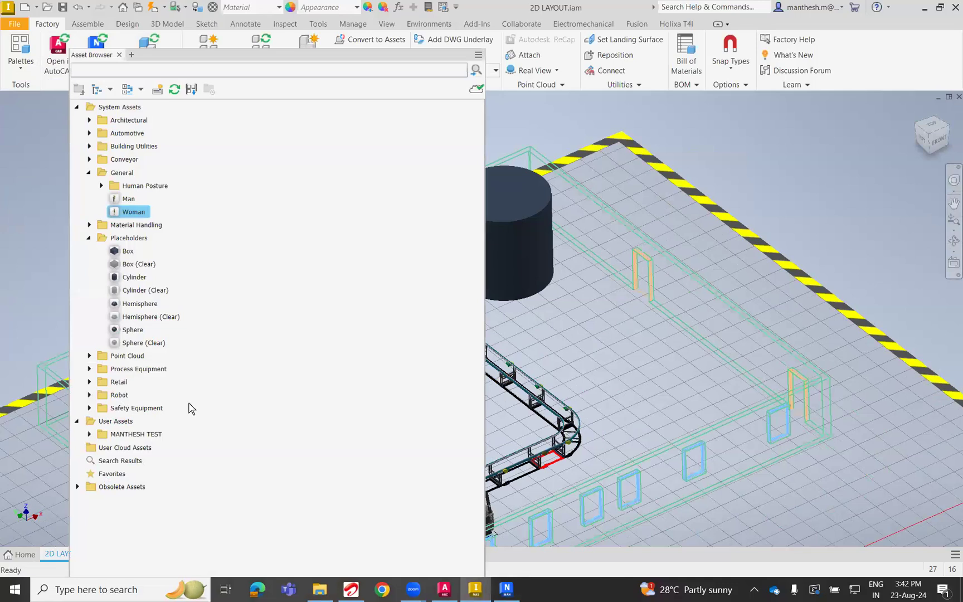
click(89, 395)
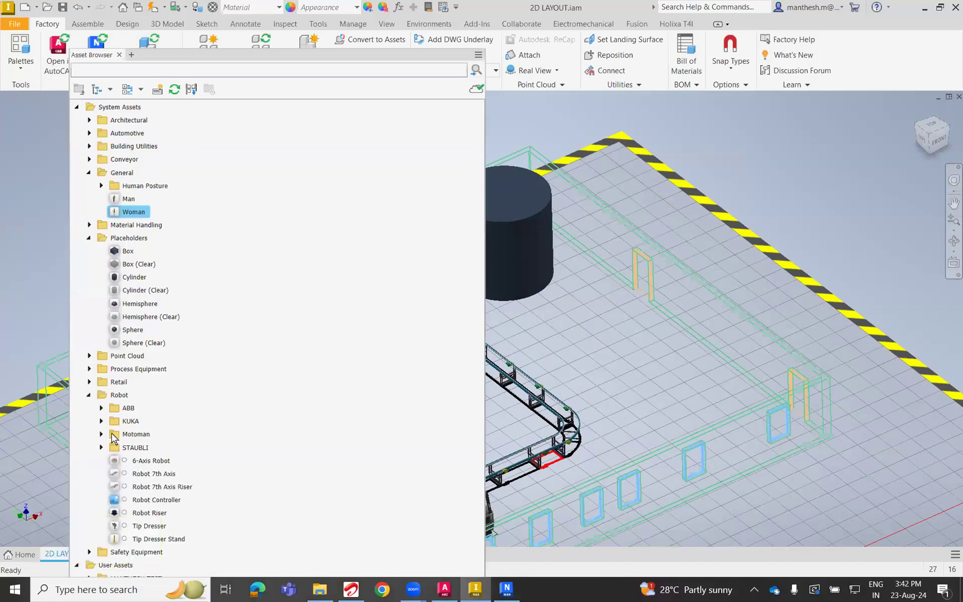
click(101, 422)
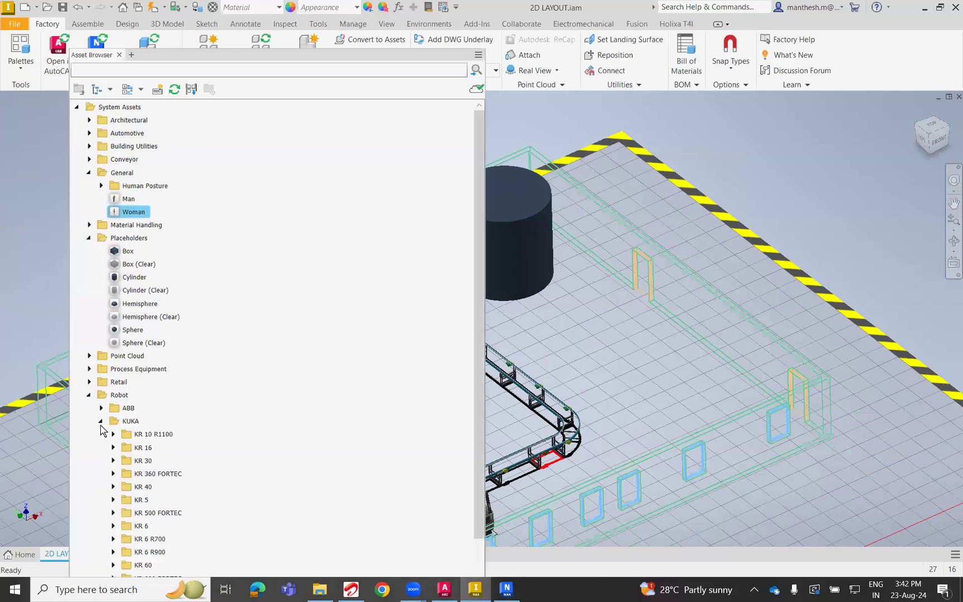
double_click(172, 449)
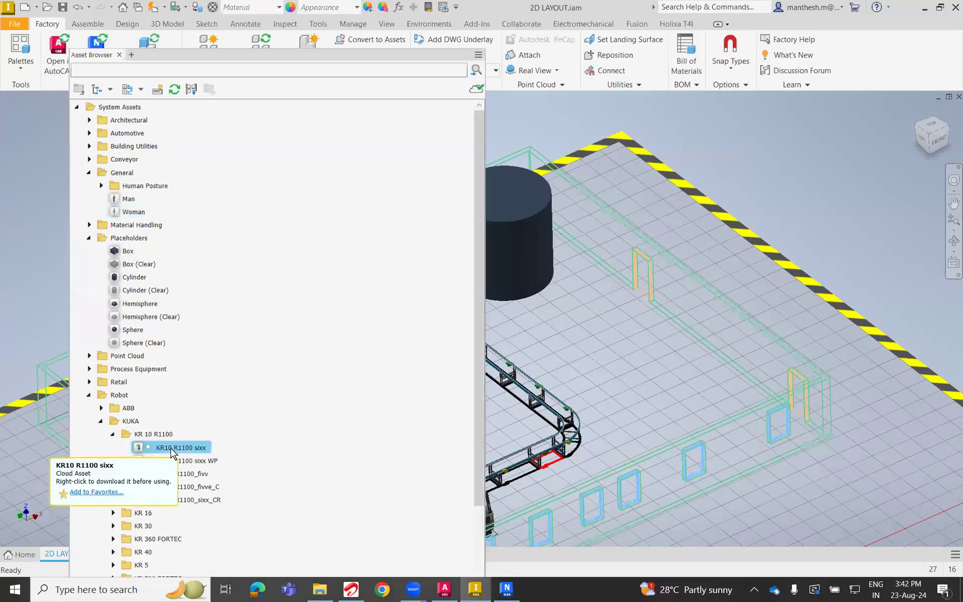
click(335, 406)
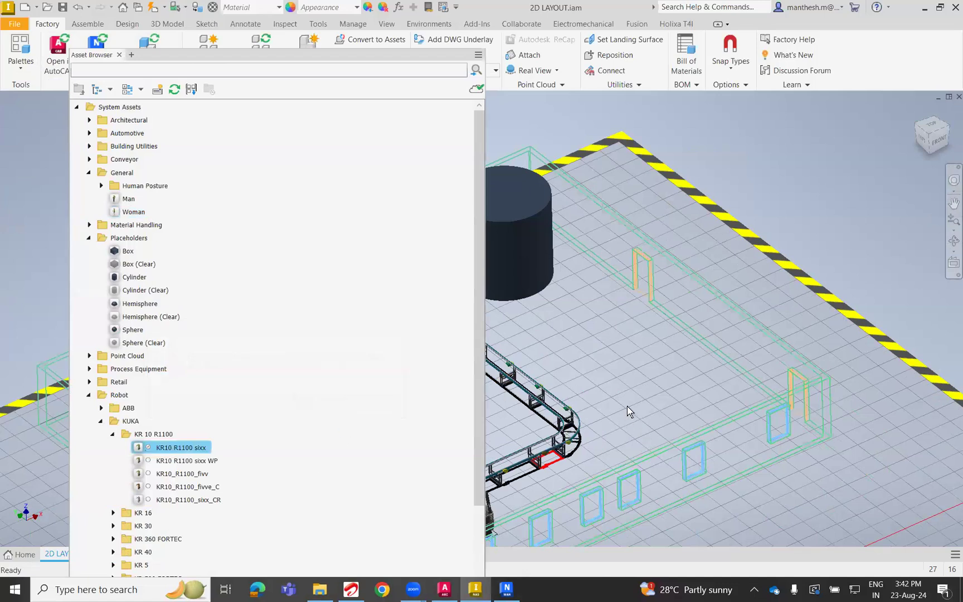
Try to place the KR10 R1100 sixx robot on the floor beside the worker at the start of the conveyor line.
scroll(616, 383, down, 5)
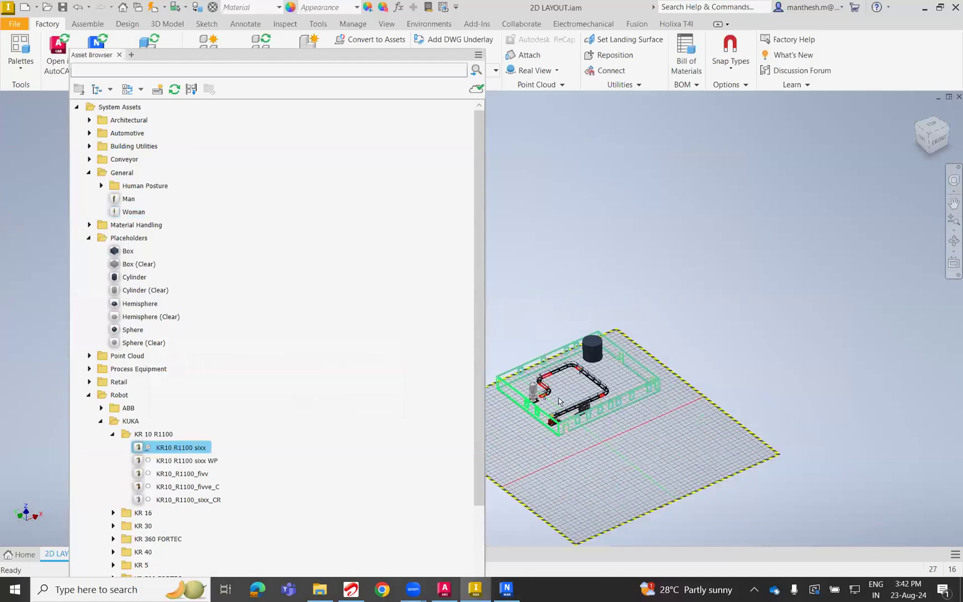
scroll(692, 386, up, 5)
middle_drag(687, 365, 607, 379)
scroll(614, 381, up, 5)
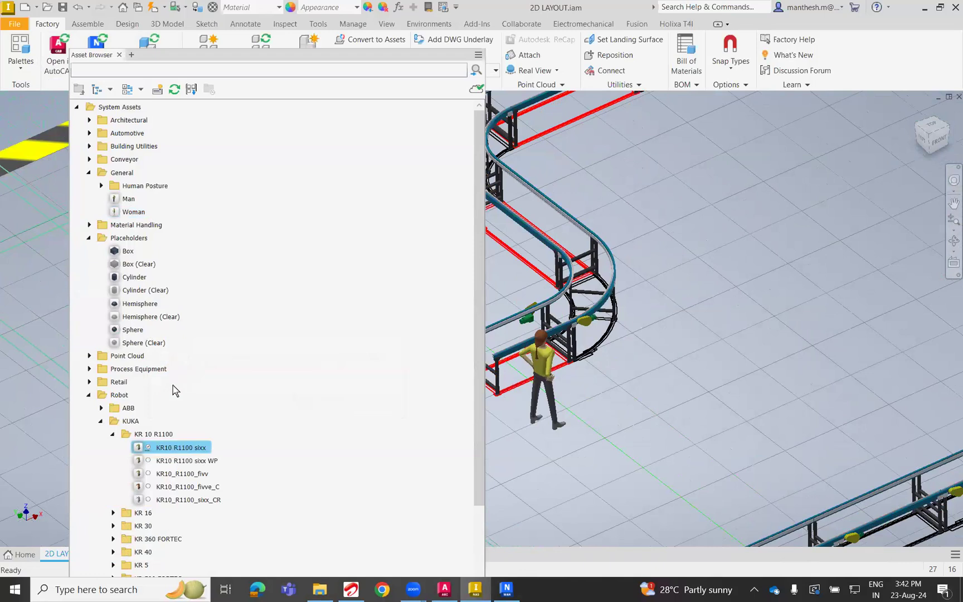
mouse_move(185, 454)
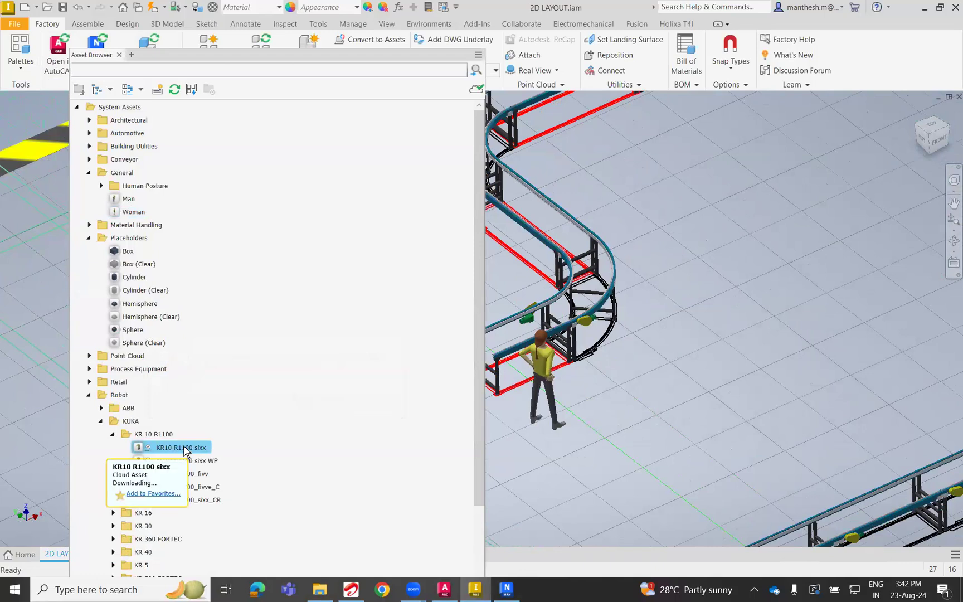
drag(186, 450, 512, 458)
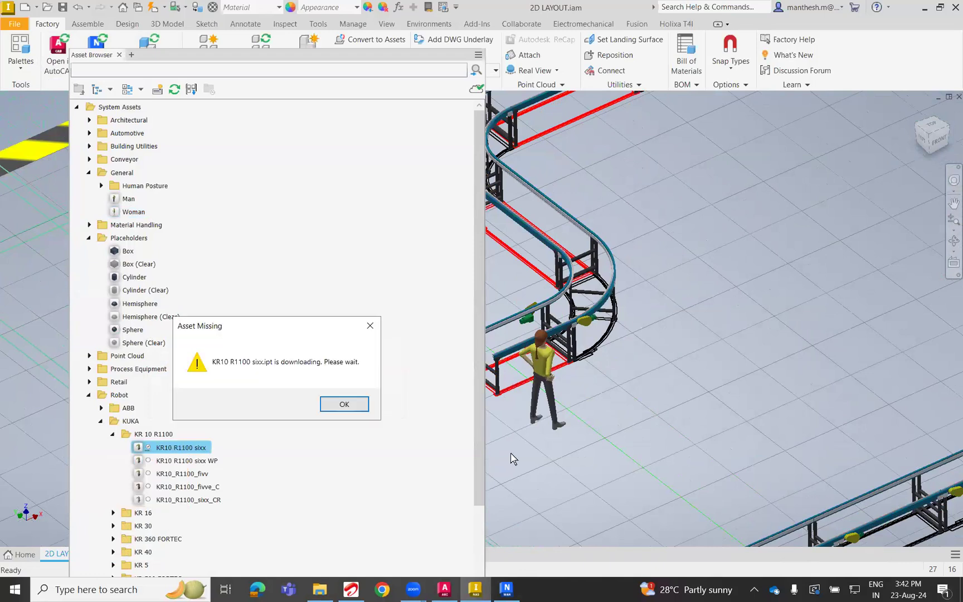
click(332, 408)
scroll(204, 511, down, 1)
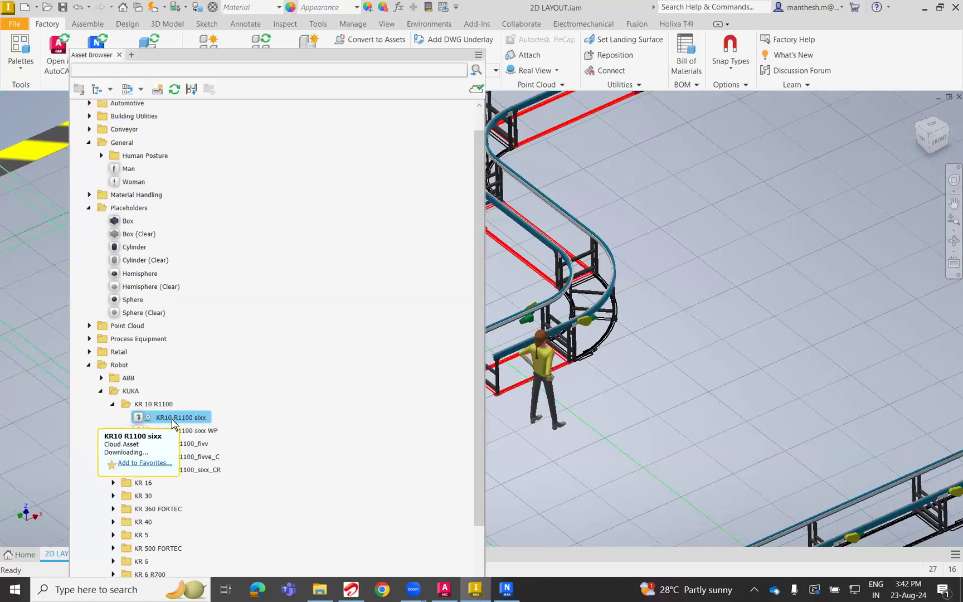
click(173, 424)
click(346, 409)
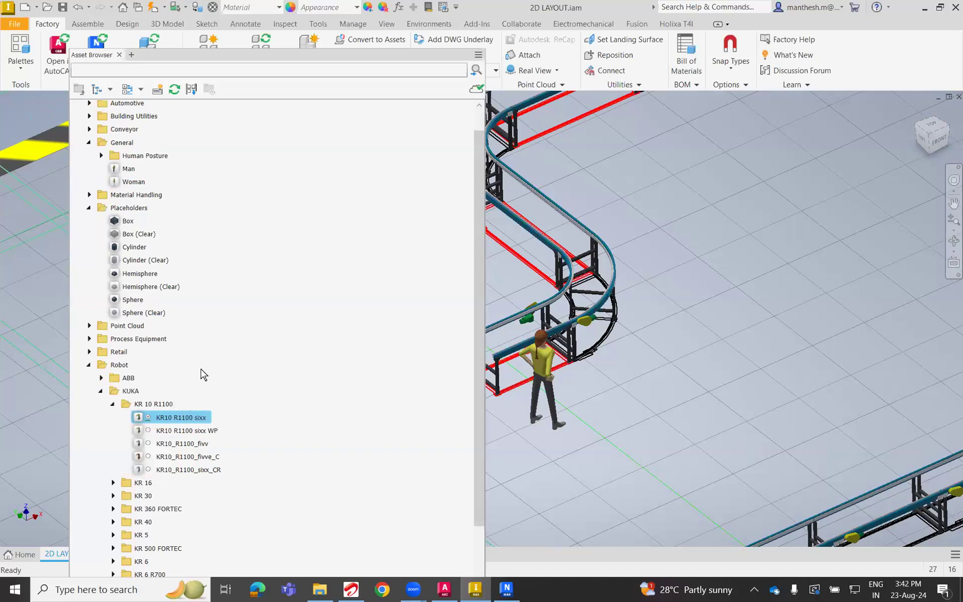
Browse the Architectural furniture assets and start downloading Office Partition(Straight).
scroll(204, 374, up, 1)
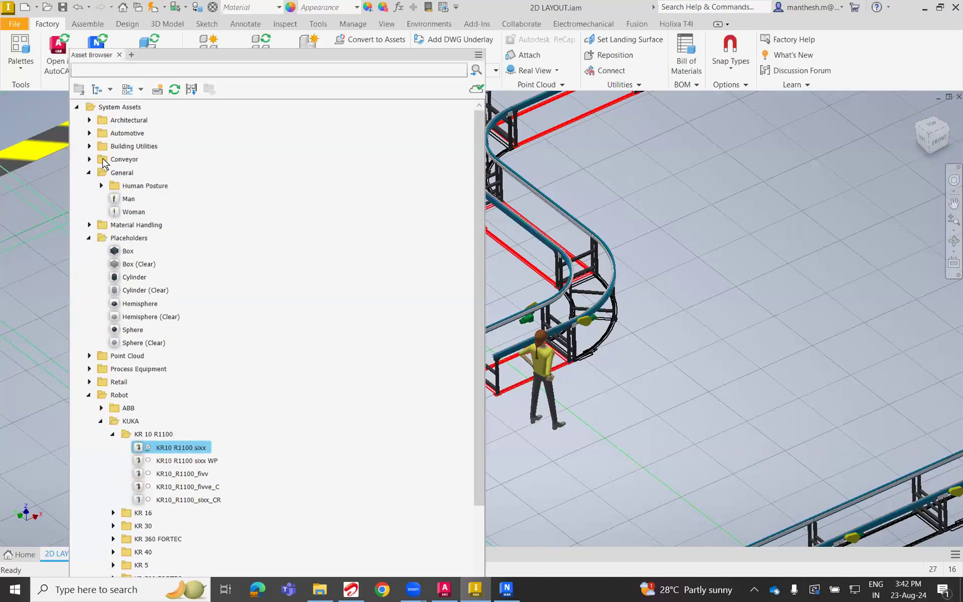
click(89, 120)
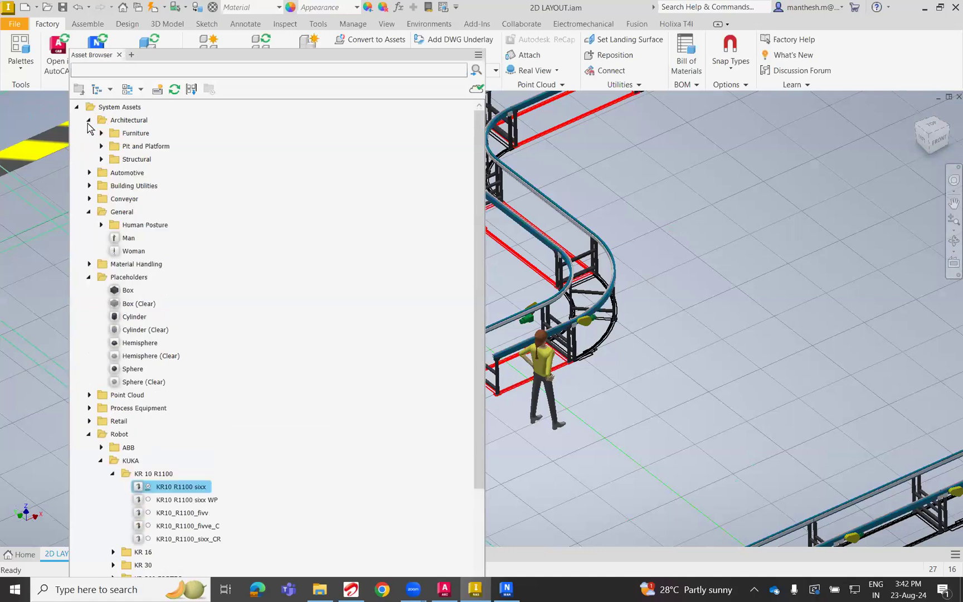
click(102, 134)
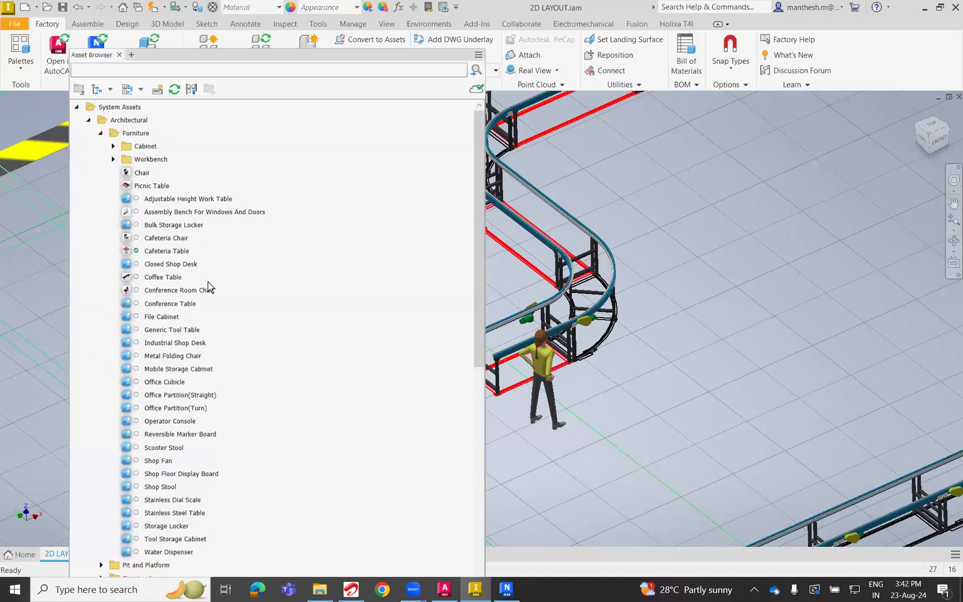
click(154, 187)
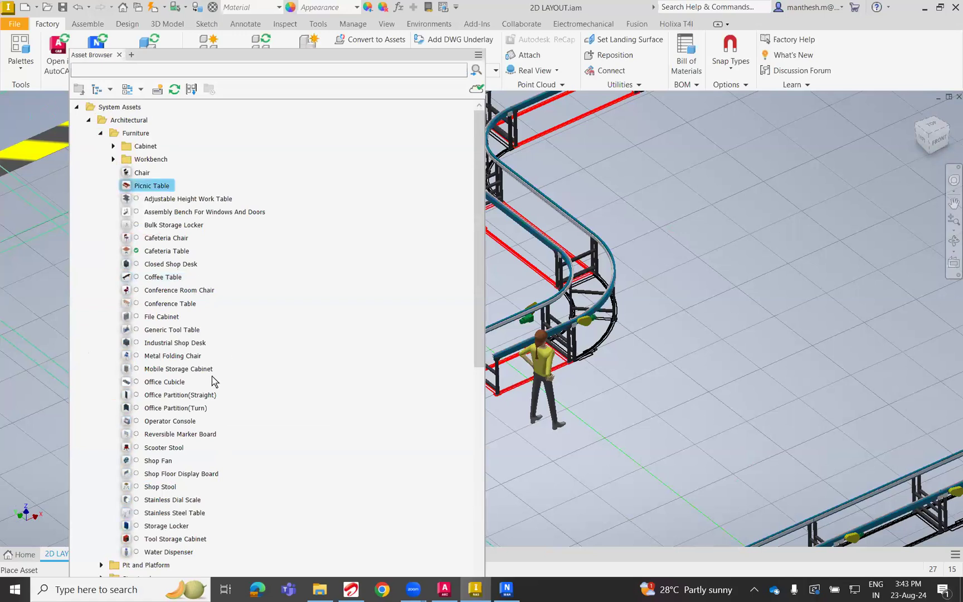
scroll(205, 392, down, 1)
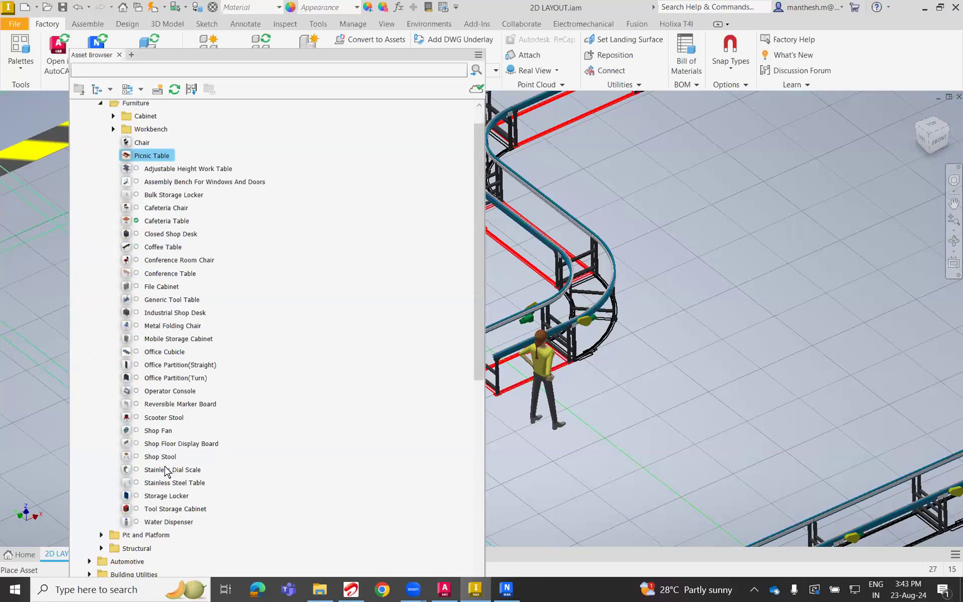
double_click(168, 368)
click(308, 409)
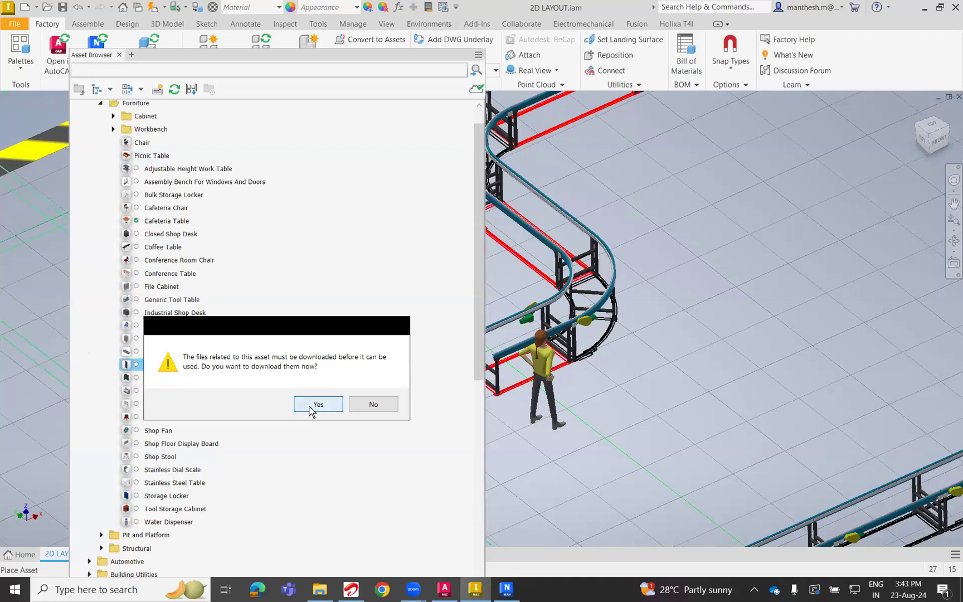
Place one Cafeteria Table on the open floor beside the conveyor line, near the cylindrical tank, and end the placement.
click(167, 221)
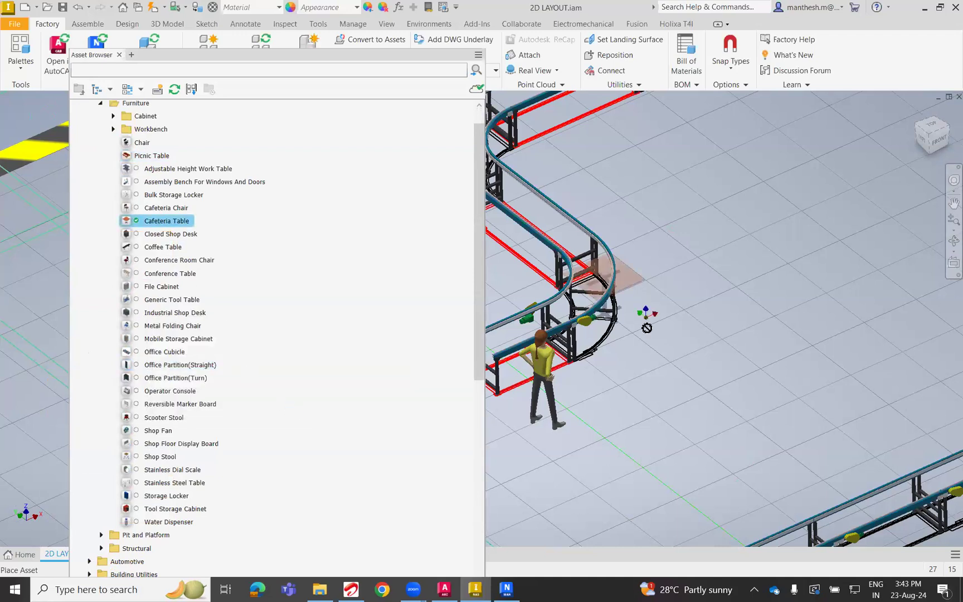
scroll(649, 327, up, 3)
scroll(775, 309, up, 4)
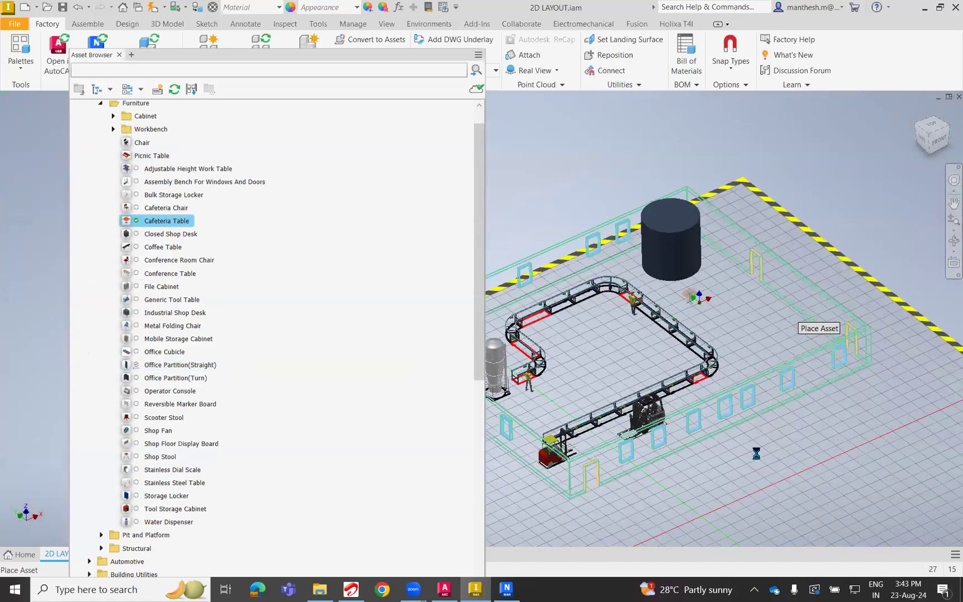
scroll(702, 430, down, 5)
right_click(567, 286)
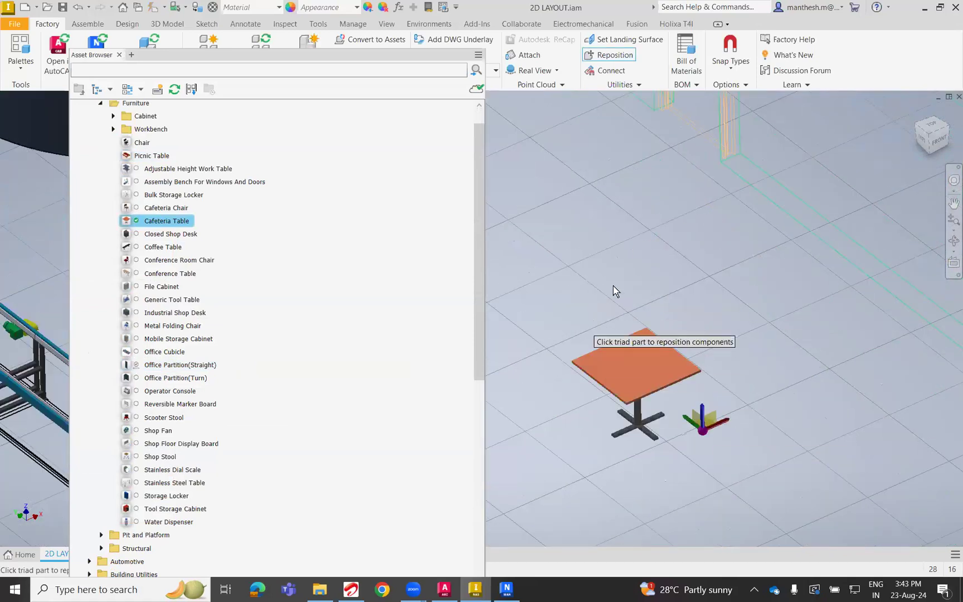
click(640, 292)
drag(476, 291, 489, 492)
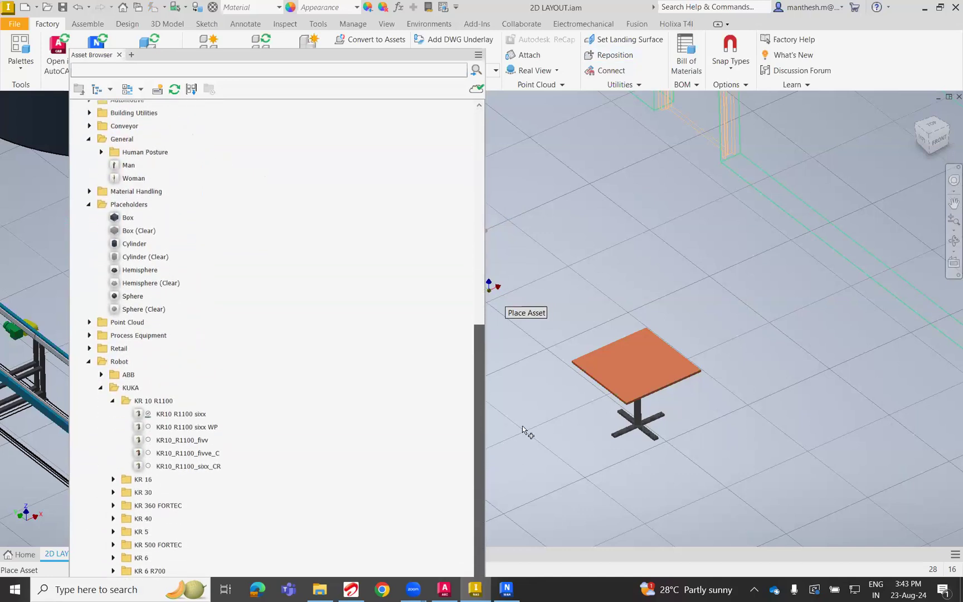
right_click(637, 268)
click(651, 271)
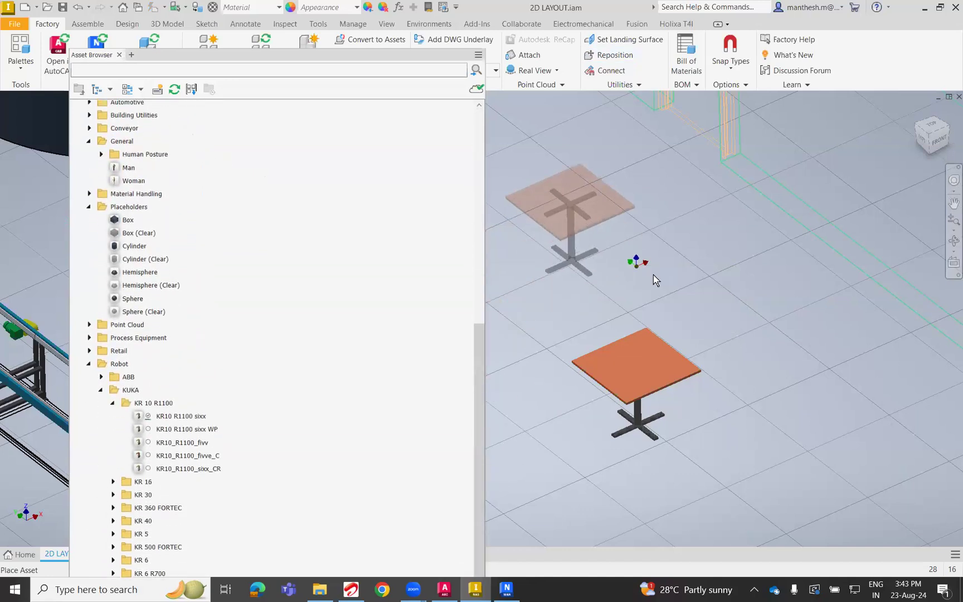
Try again to place the KR10 R1100 sixx robot, and return to the Architectural furniture assets.
double_click(179, 417)
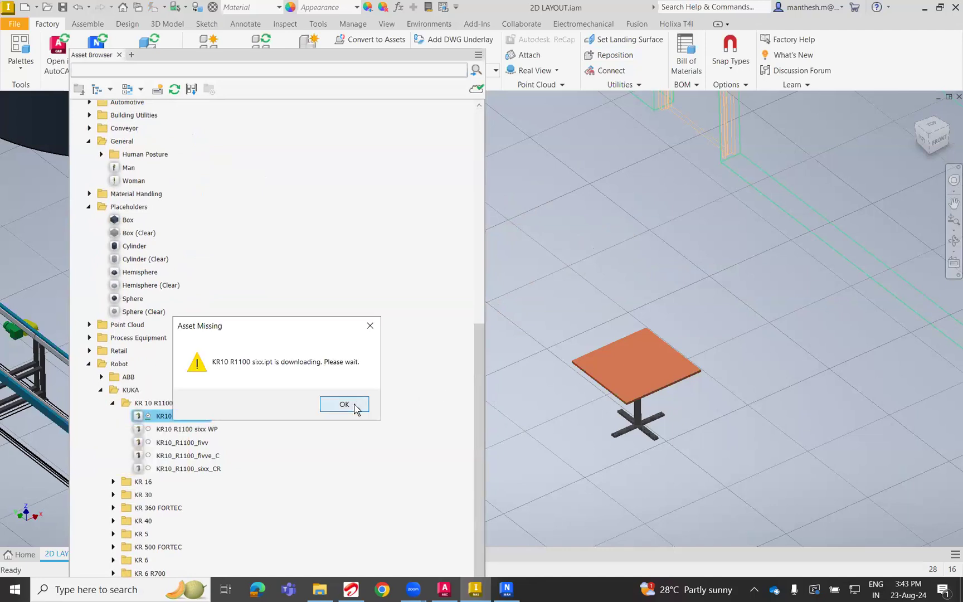
click(361, 406)
scroll(205, 427, up, 8)
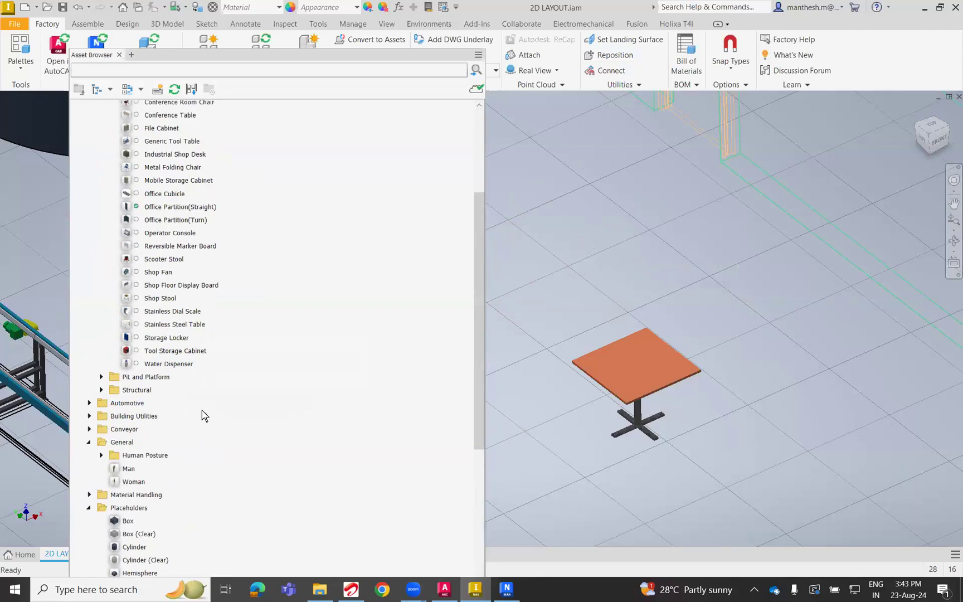
scroll(202, 409, up, 1)
scroll(225, 308, up, 2)
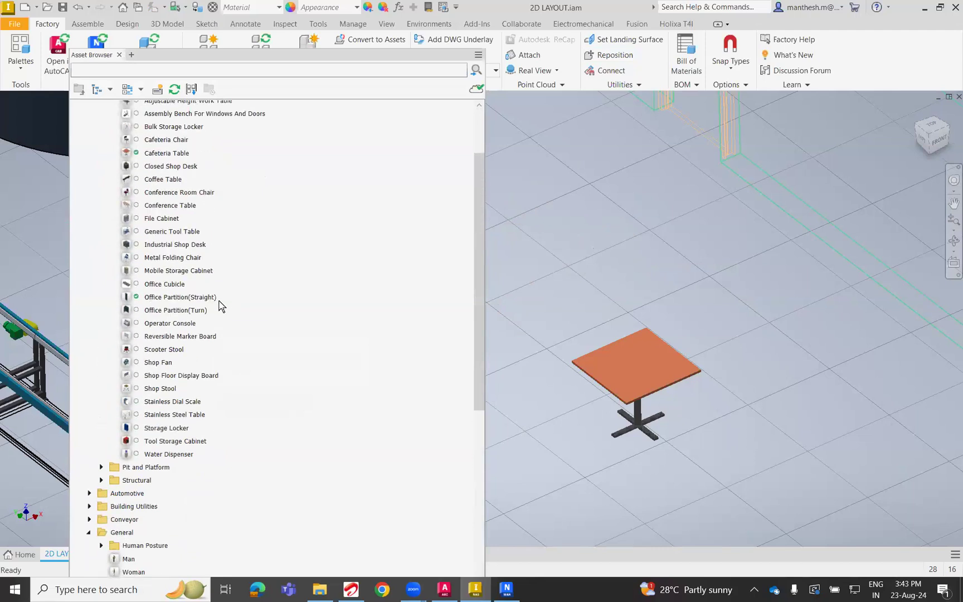
scroll(176, 267, up, 3)
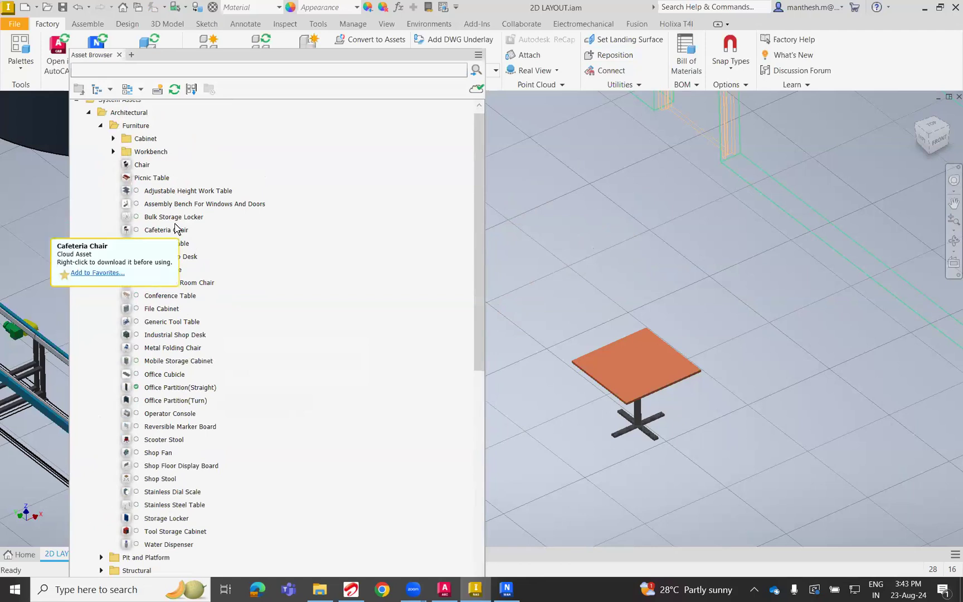
Place one Chair asset on the floor beside the Cafeteria Table, on its conveyor side, and accept its orientation.
click(142, 165)
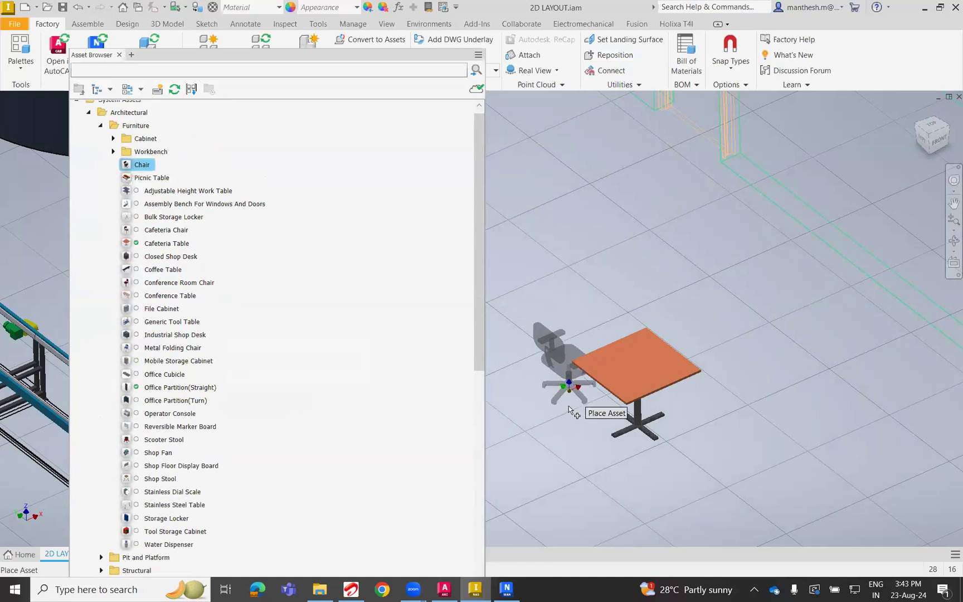
click(576, 452)
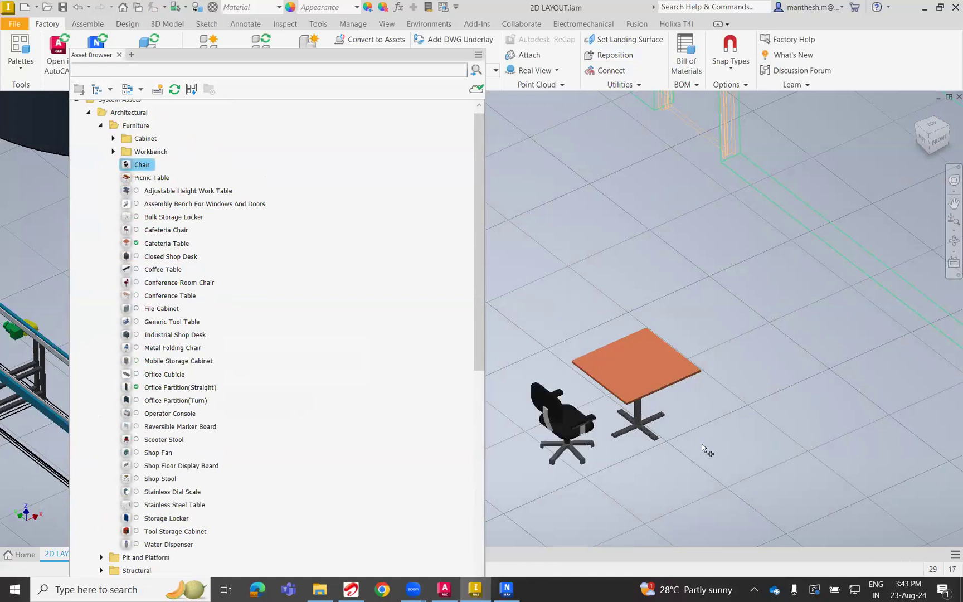
right_click(720, 365)
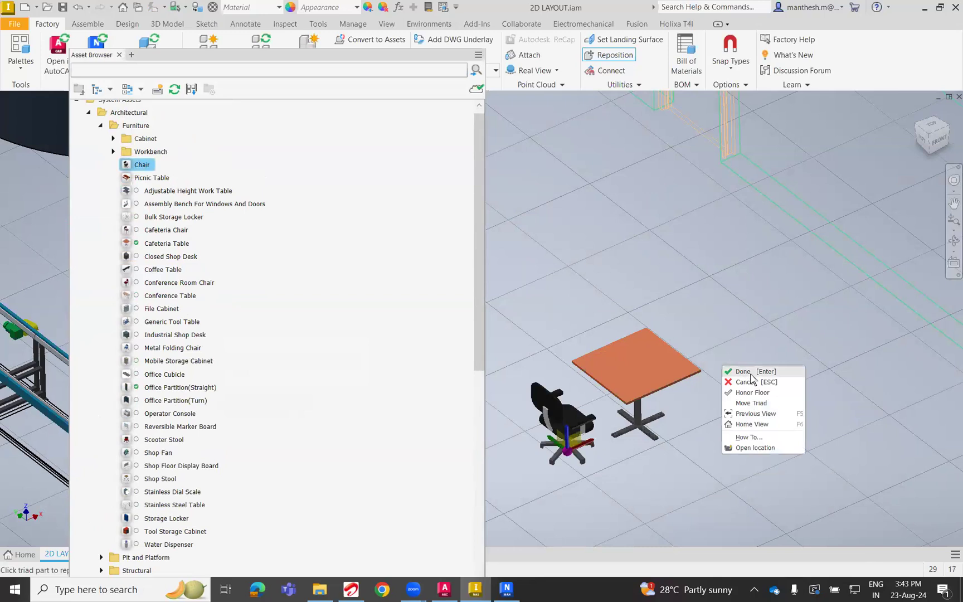
click(745, 373)
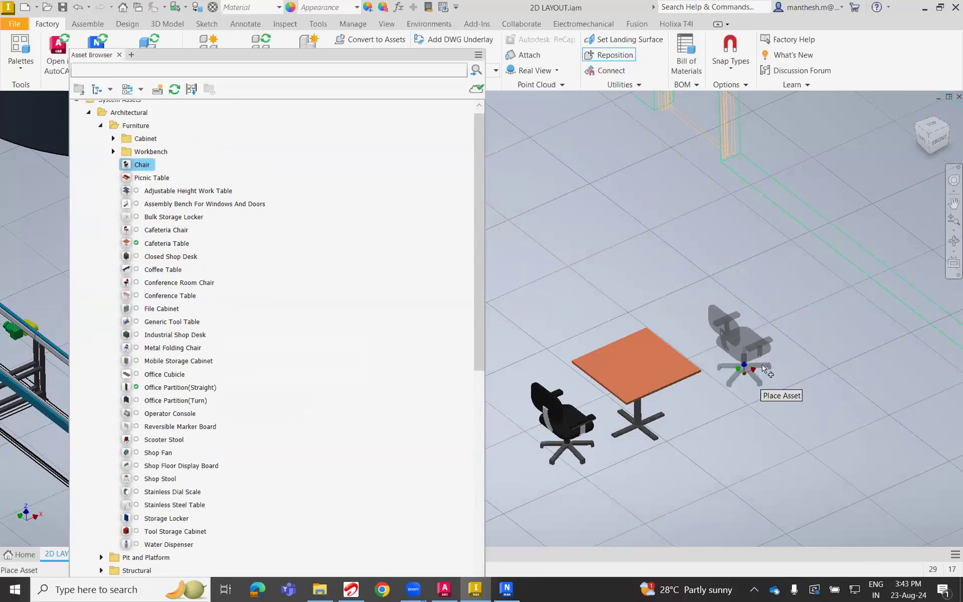
Place a second Chair on the wall side of the table, set off from it, and end the placement.
right_click(719, 353)
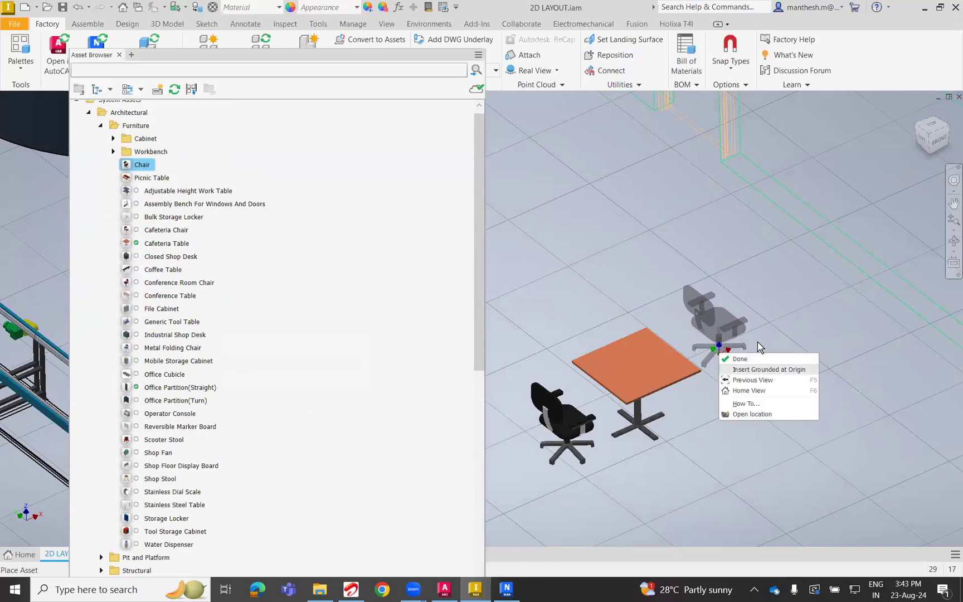
click(764, 325)
click(734, 348)
right_click(750, 268)
click(785, 273)
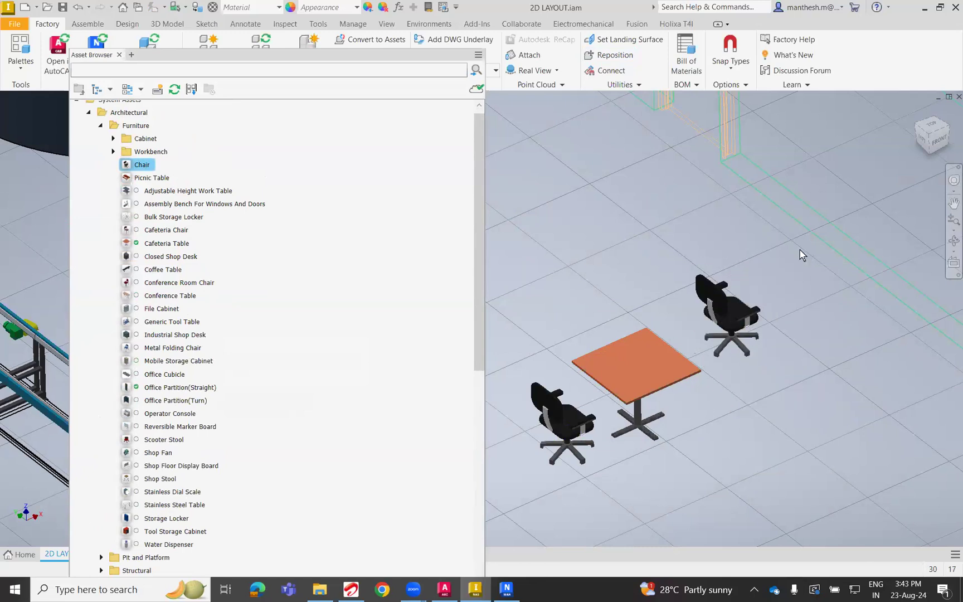
right_click(633, 200)
click(649, 206)
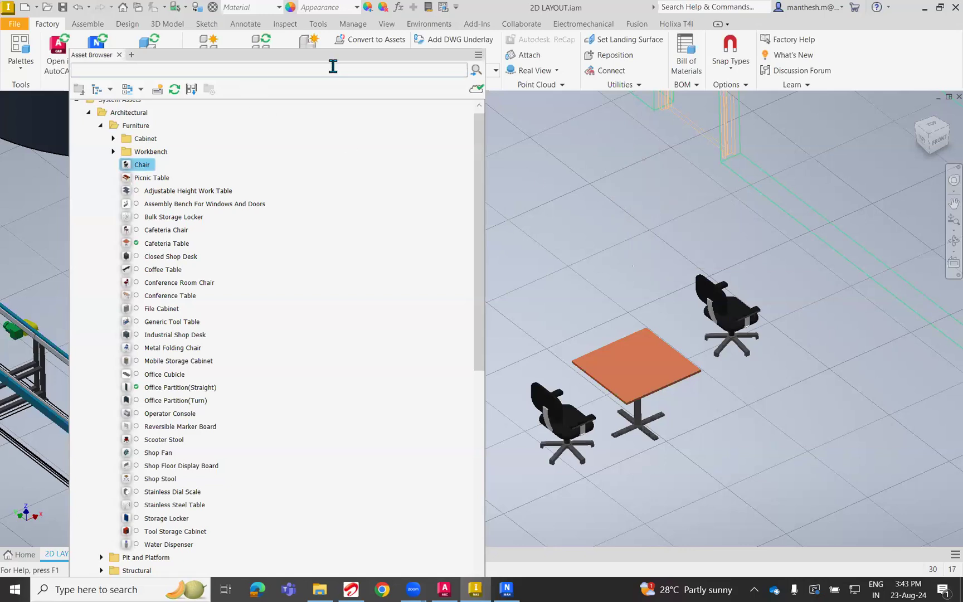
Close the Asset Browser and open the layout in AutoCAD, saving the assembly.
click(120, 54)
click(64, 65)
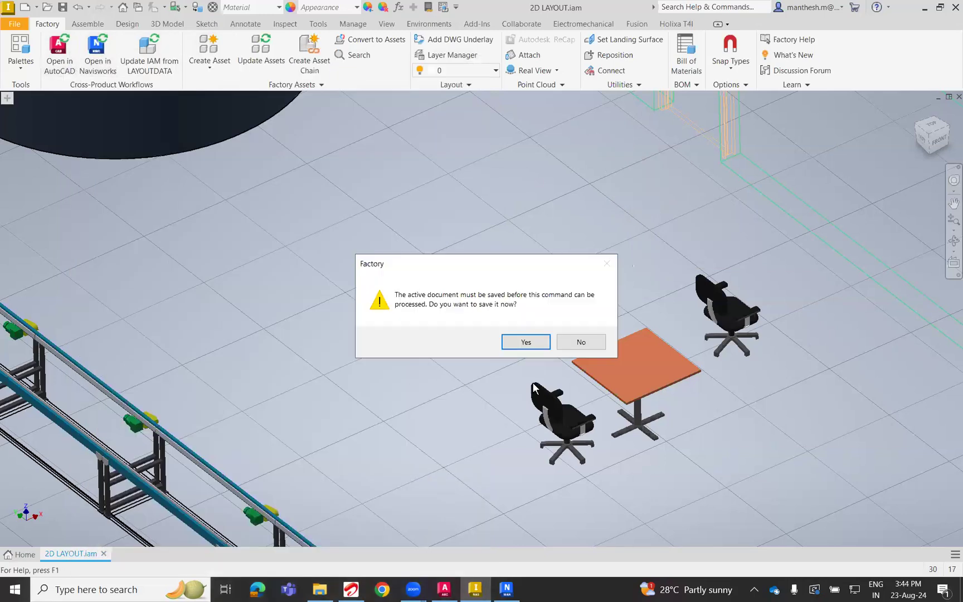
click(511, 341)
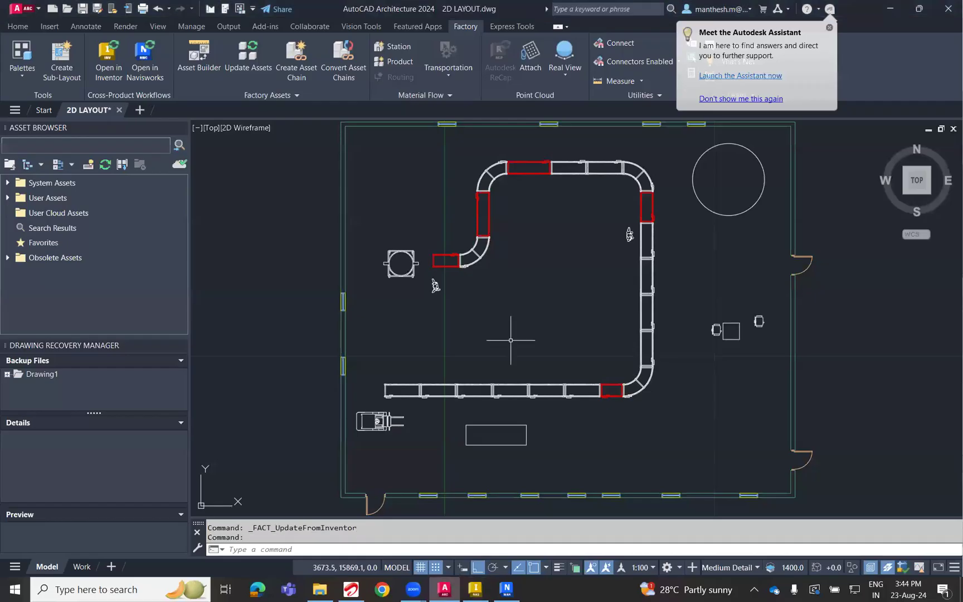
Rotate the chair on the wall side of the table by half a turn so its seat faces the table.
click(718, 343)
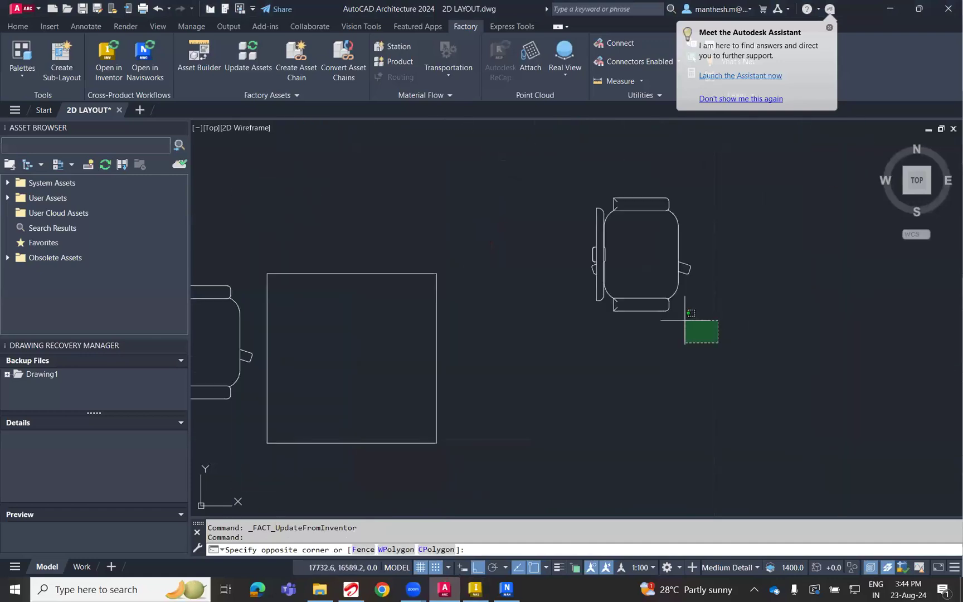
click(634, 254)
text(R)
key(Return)
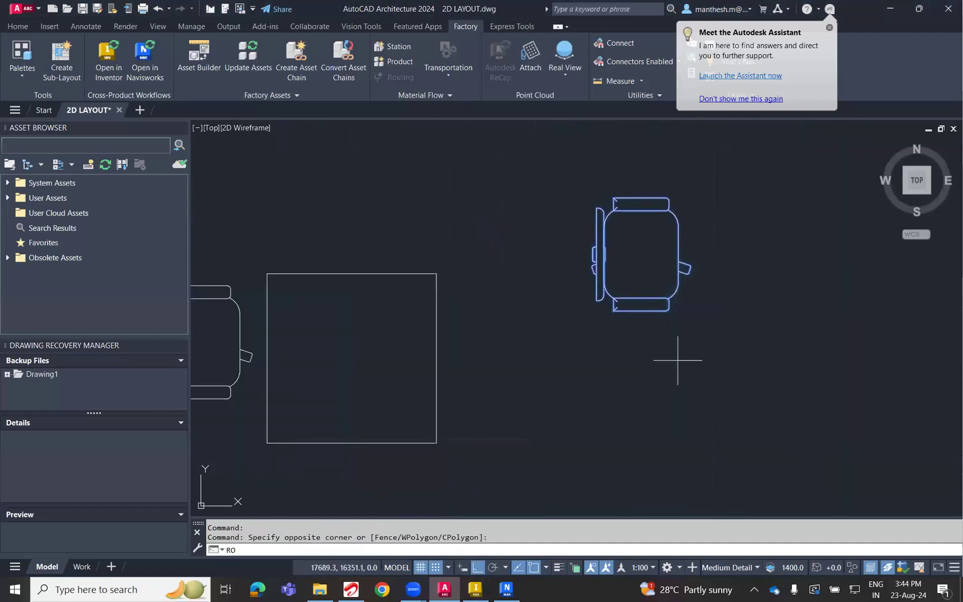
click(674, 329)
click(594, 388)
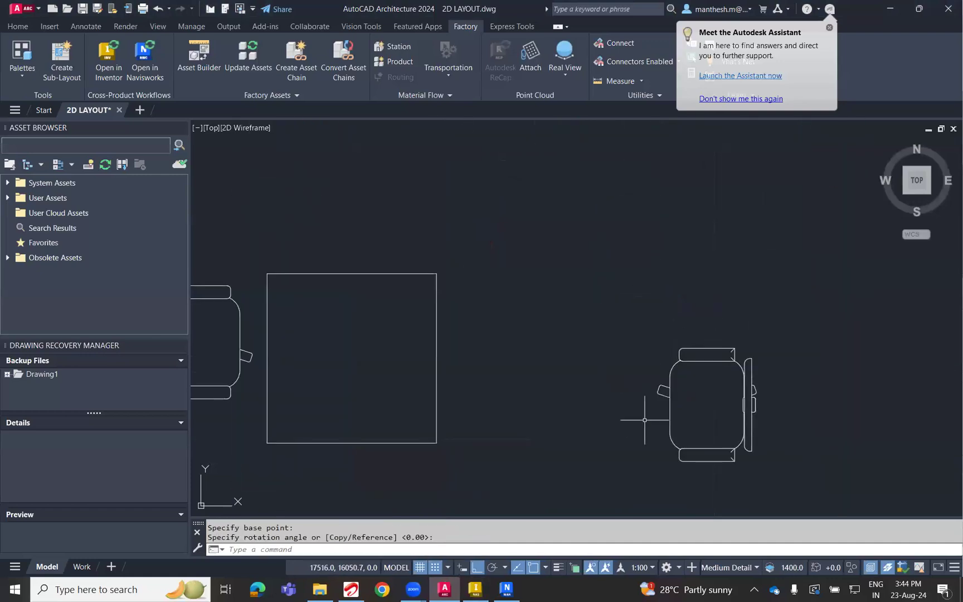
Move the rotated chair close to the table's free side, level with the opposite chair.
middle_drag(688, 426, 670, 378)
click(676, 377)
click(588, 369)
text(m)
key(Return)
click(610, 421)
click(597, 382)
click(732, 417)
click(652, 318)
key(Return)
click(661, 415)
click(457, 402)
click(500, 414)
click(466, 345)
key(Return)
click(650, 422)
click(651, 401)
Mirror the moved chair about a horizontal line above the table, keeping the original chair.
middle_drag(554, 316, 678, 407)
click(750, 376)
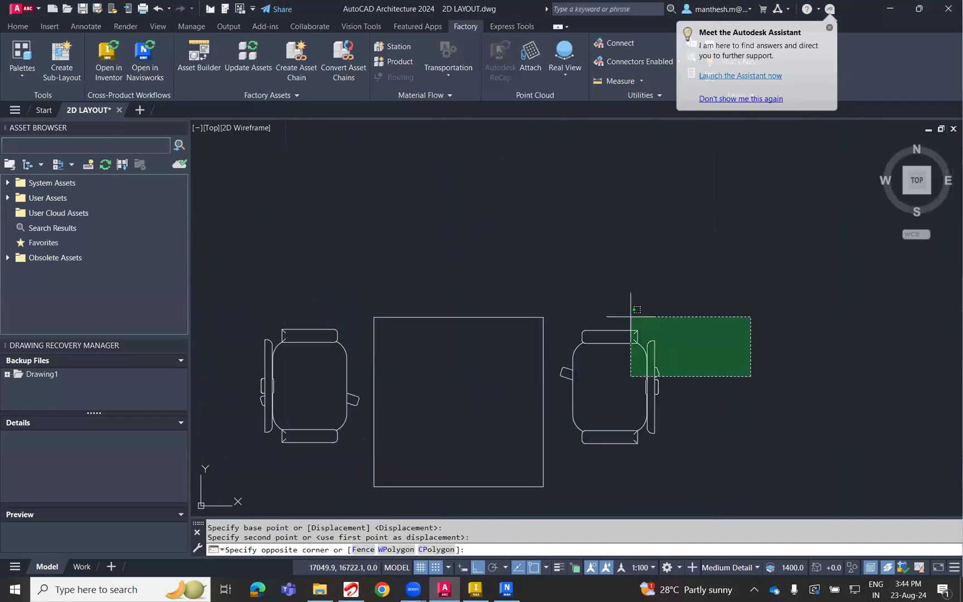
click(628, 316)
text(MI)
key(Return)
click(640, 272)
click(463, 257)
key(Return)
scroll(463, 295, down, 5)
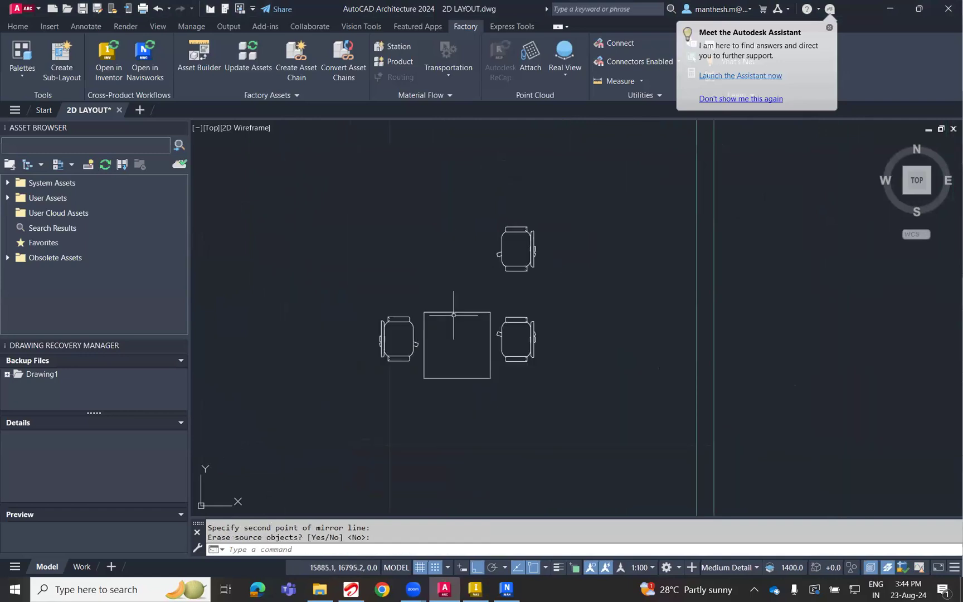
Save the 2D LAYOUT drawing and open it in Navisworks.
mouse_move(486, 368)
middle_down()
mouse_move(482, 353)
mouse_move(499, 317)
mouse_move(508, 333)
mouse_move(572, 344)
middle_up()
scroll(500, 317, down, 5)
middle_click(529, 323)
middle_click(529, 324)
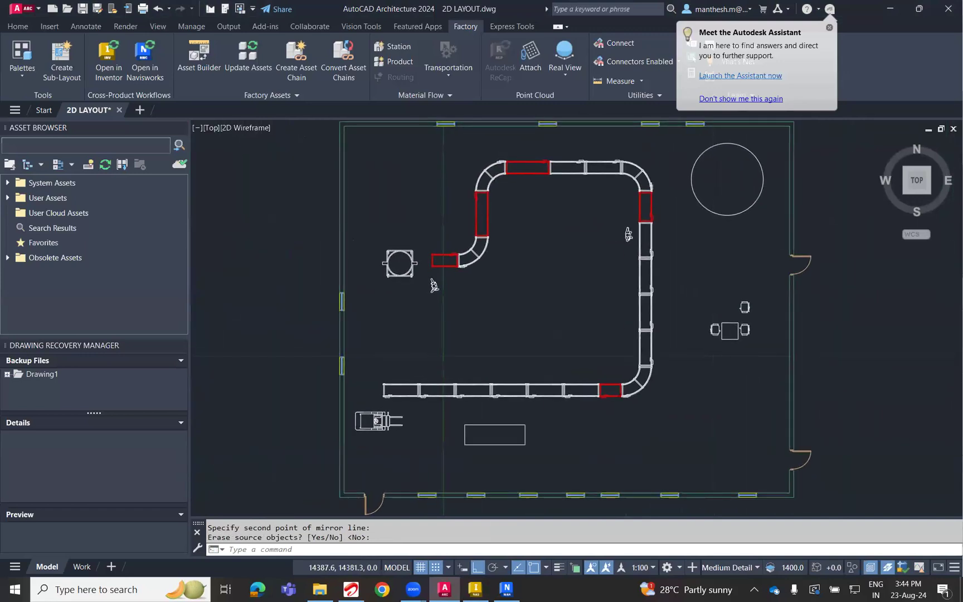
key(ctrl+s)
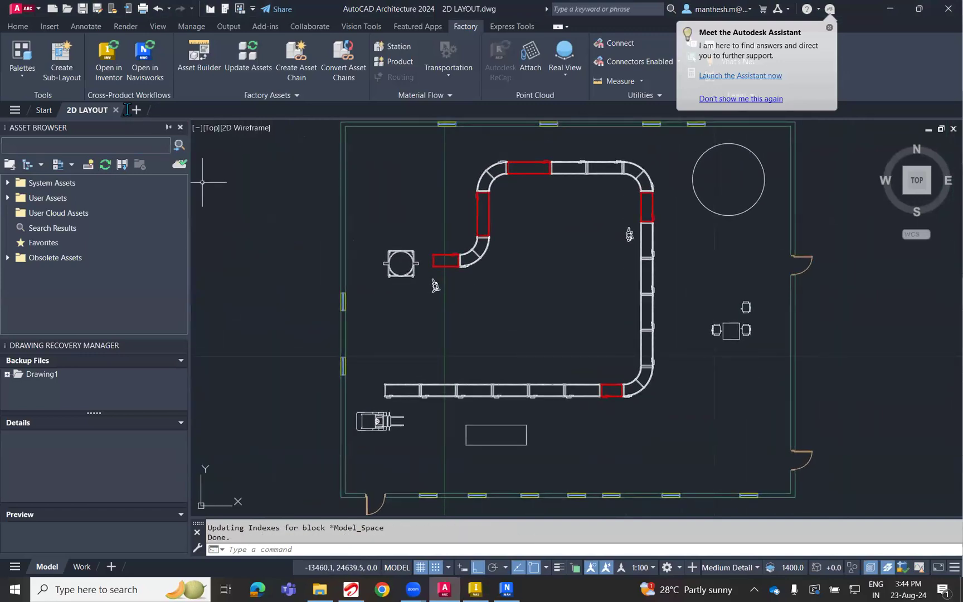
click(145, 61)
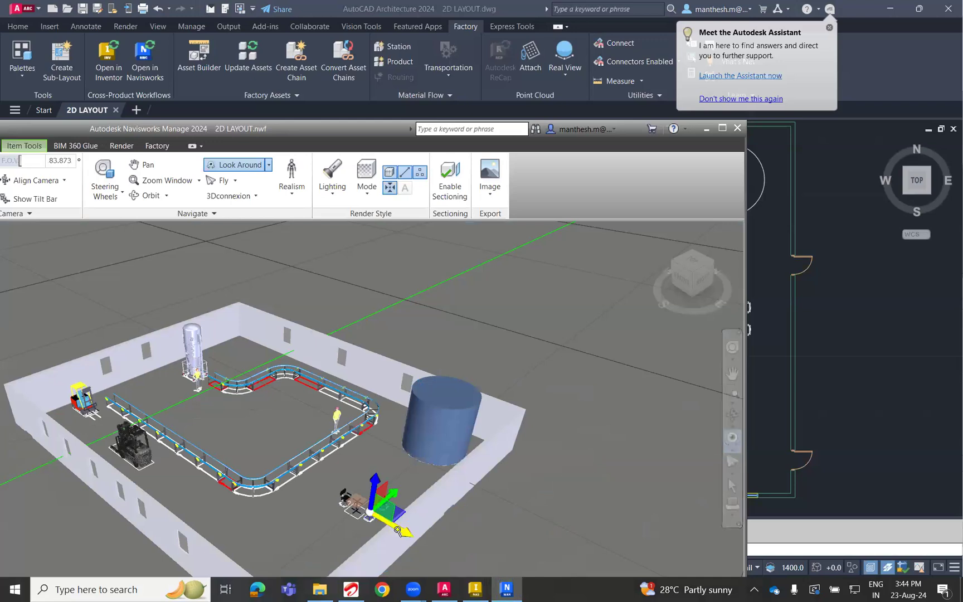
Examine the table and chairs in the Navisworks model up close and within the whole factory.
scroll(395, 530, down, 2)
scroll(354, 524, up, 4)
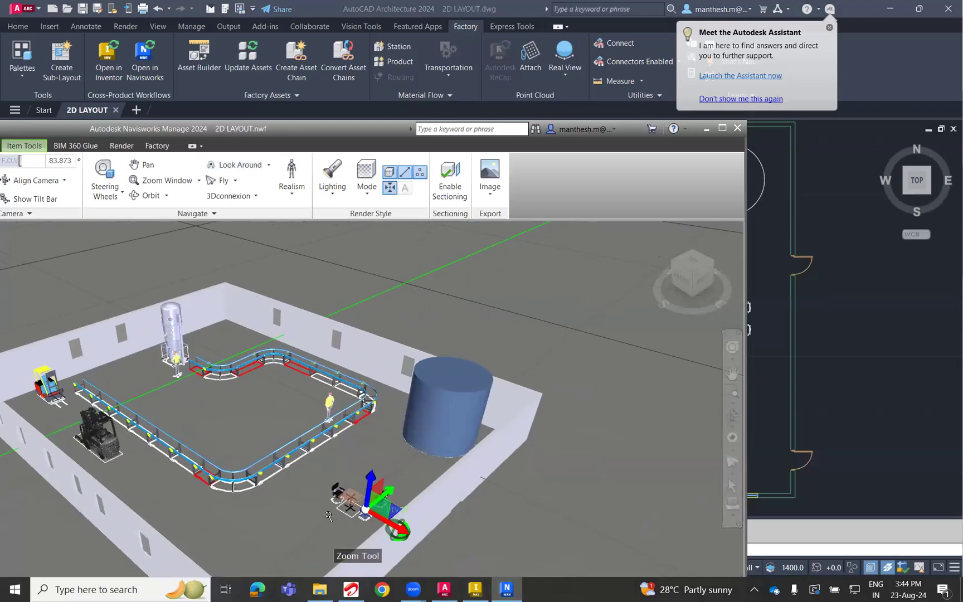
scroll(223, 511, up, 2)
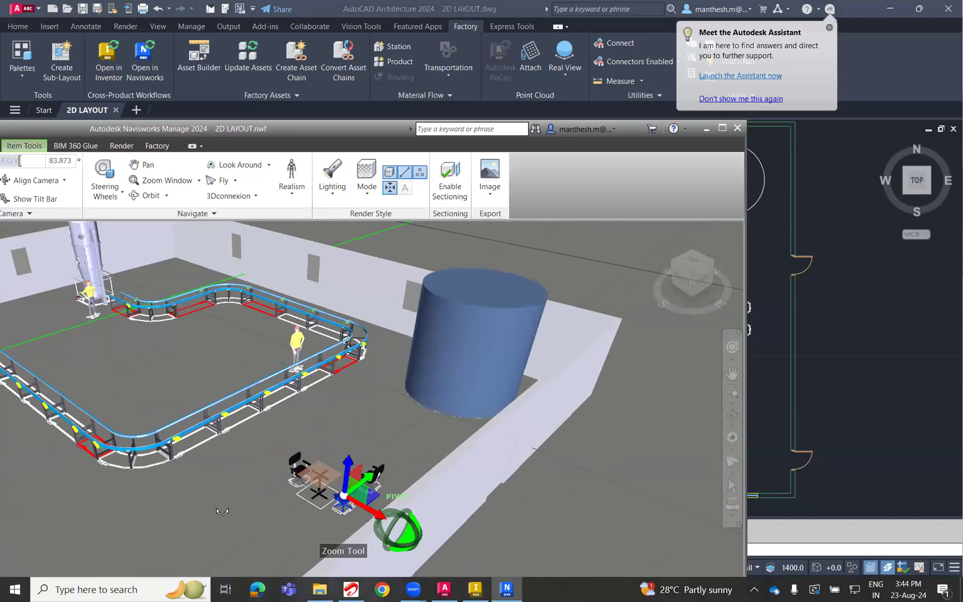
scroll(257, 515, up, 3)
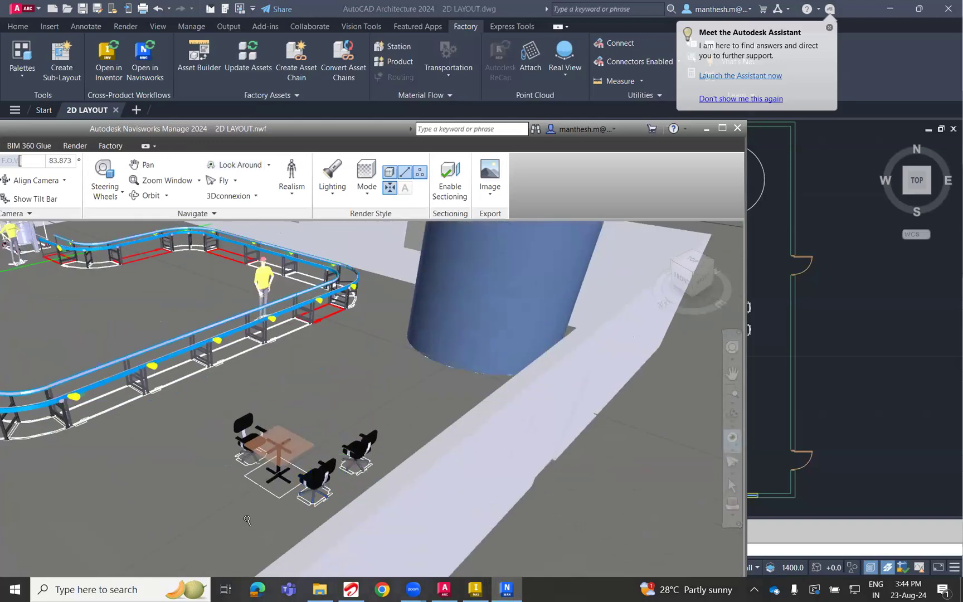
scroll(246, 518, up, 4)
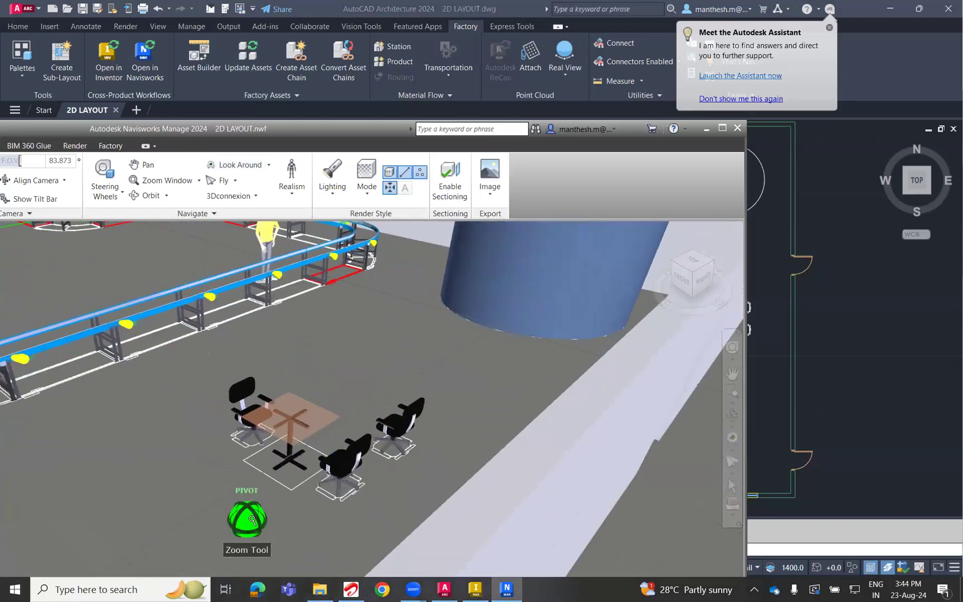
scroll(324, 512, down, 5)
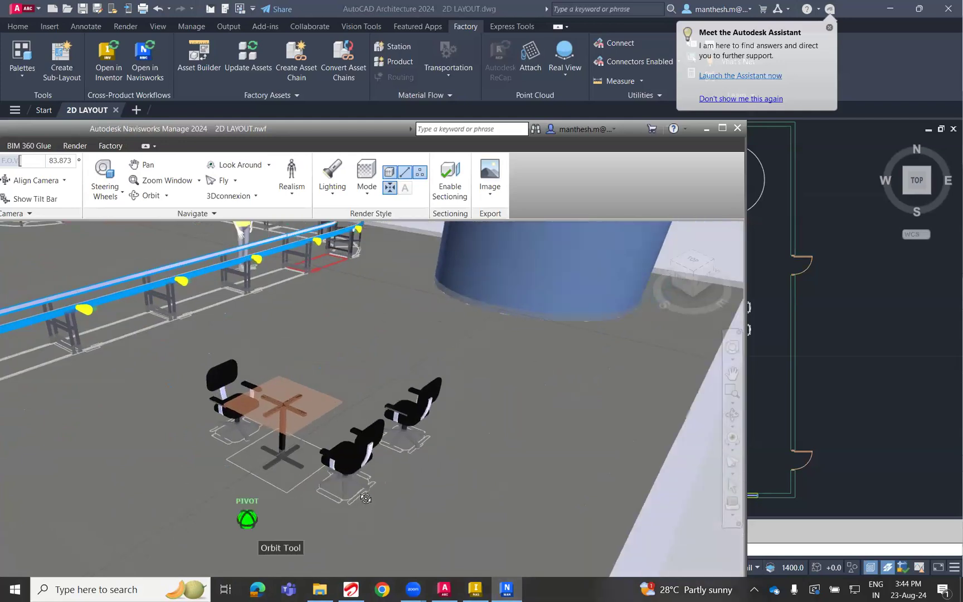
drag(303, 504, 388, 492)
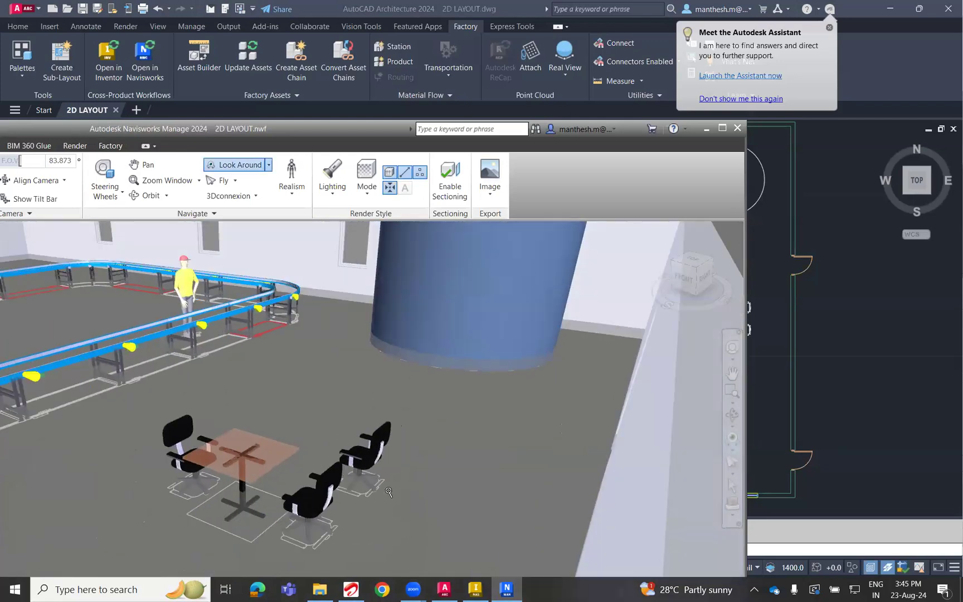
scroll(389, 492, down, 3)
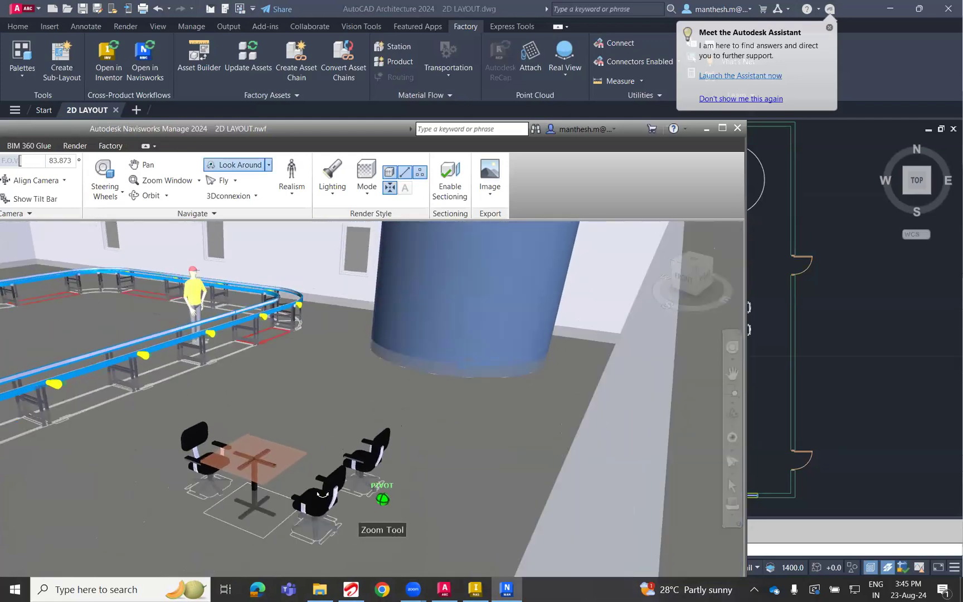
scroll(322, 493, down, 6)
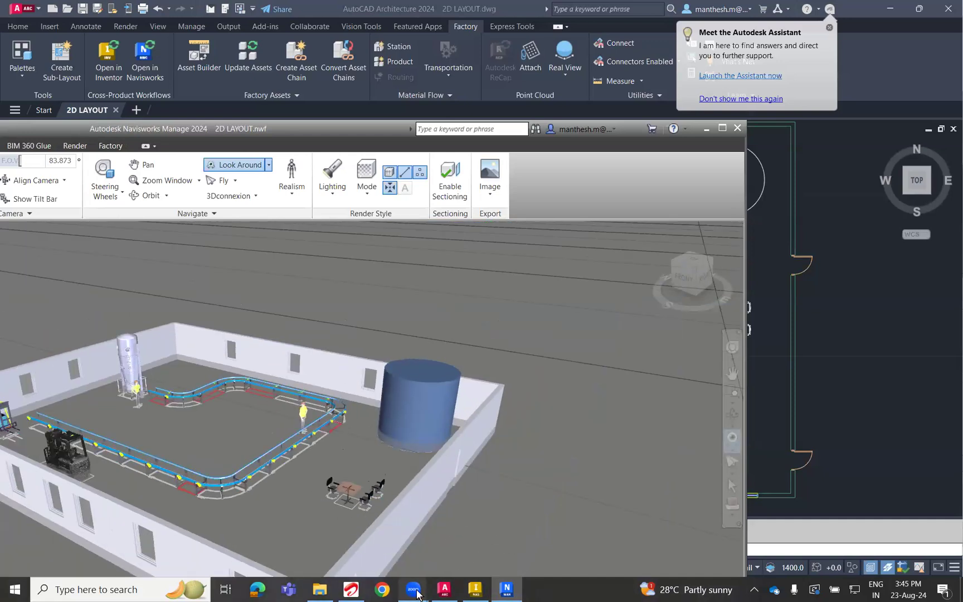
View the factory from the cylindrical tank's side and examine the conveyor corner near the worker.
mouse_move(415, 591)
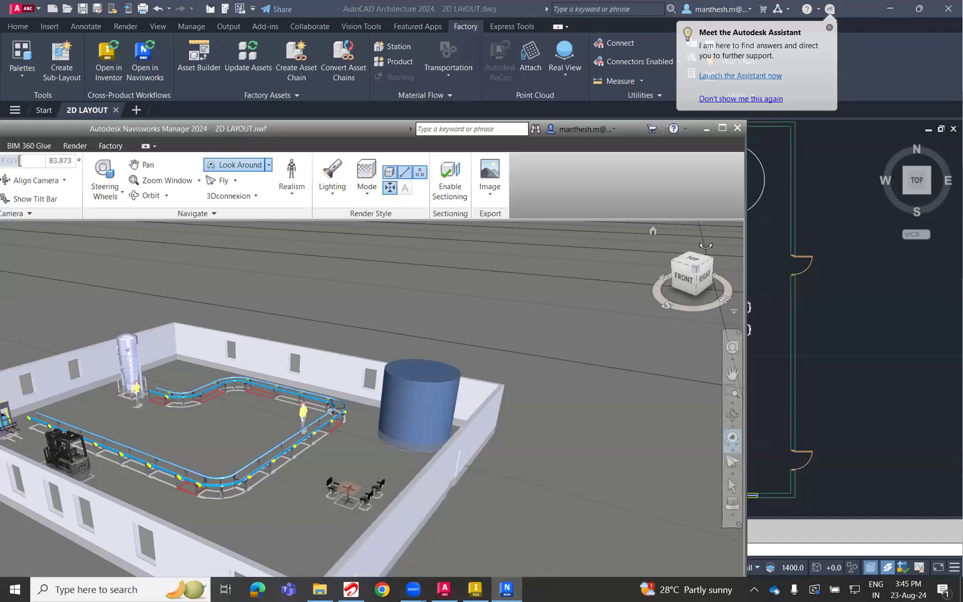
drag(696, 270, 560, 382)
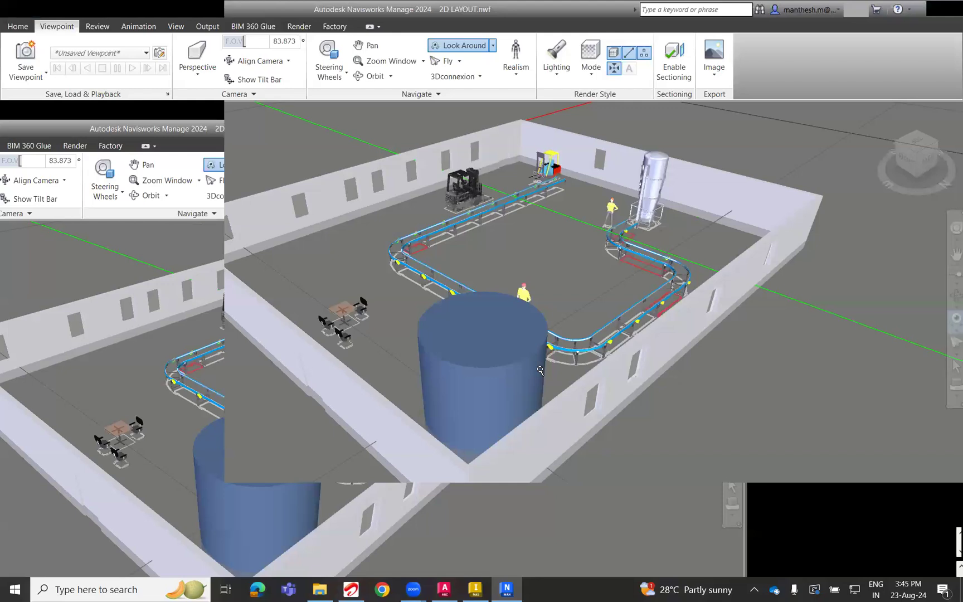
drag(544, 368, 557, 351)
scroll(557, 351, up, 8)
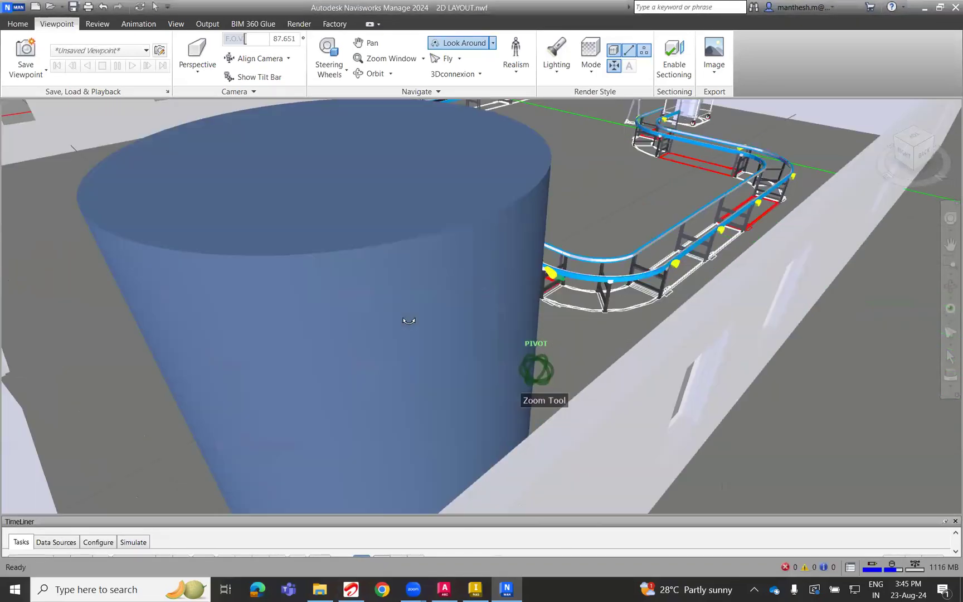
middle_drag(640, 329, 542, 383)
scroll(408, 323, up, 3)
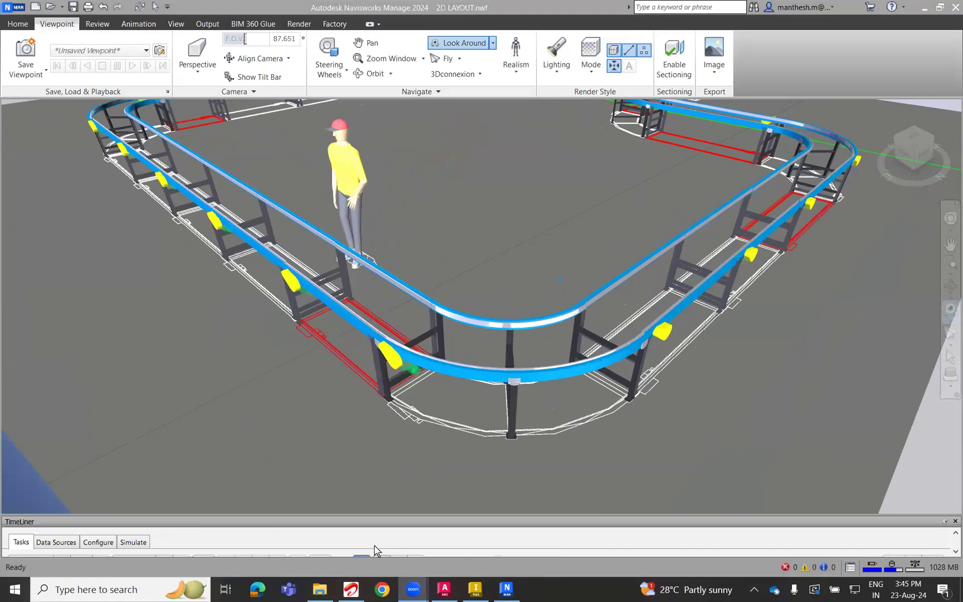
Return to the Inventor layout and switch to the Zoom Workplace window.
mouse_move(473, 593)
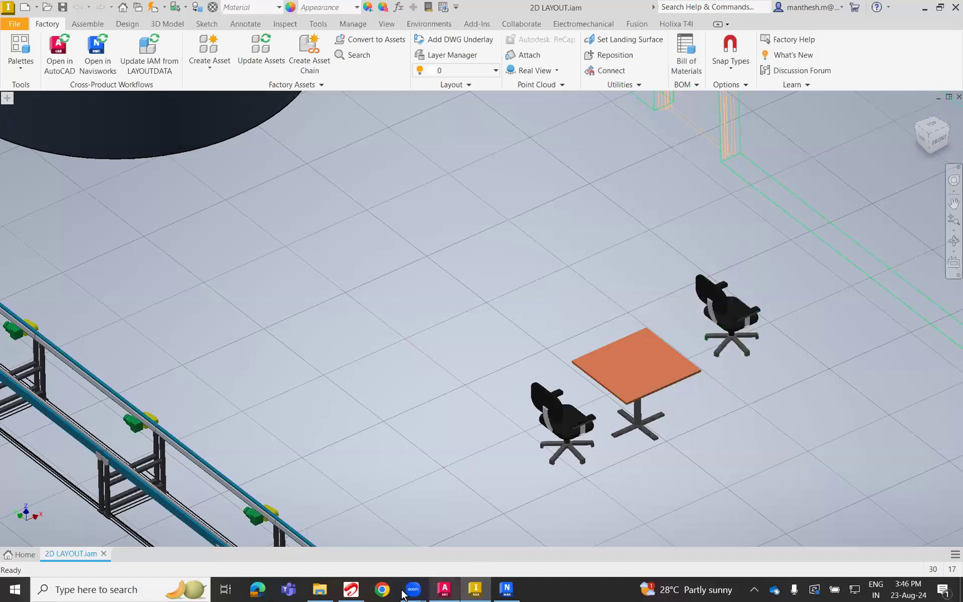
mouse_move(408, 594)
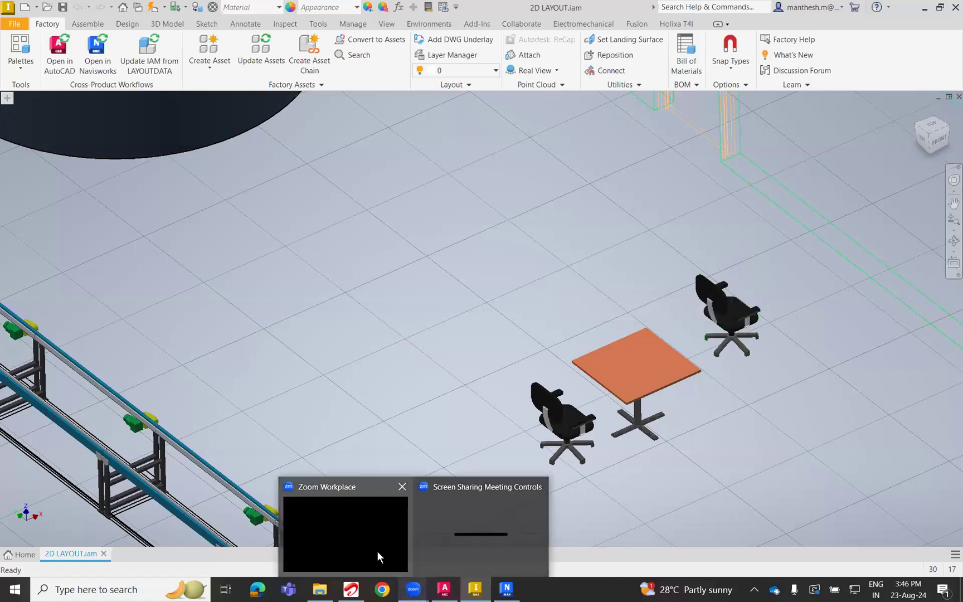
click(376, 551)
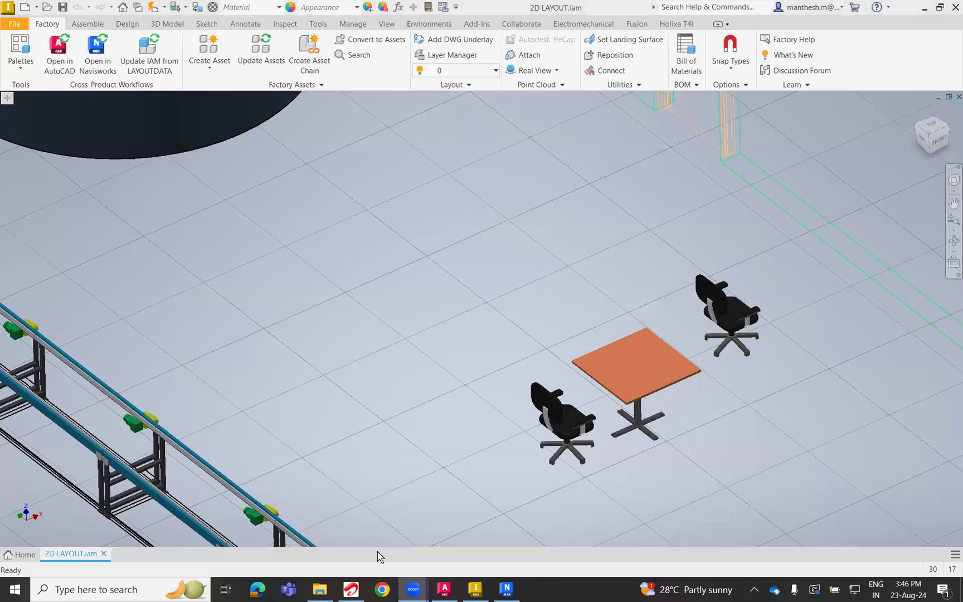